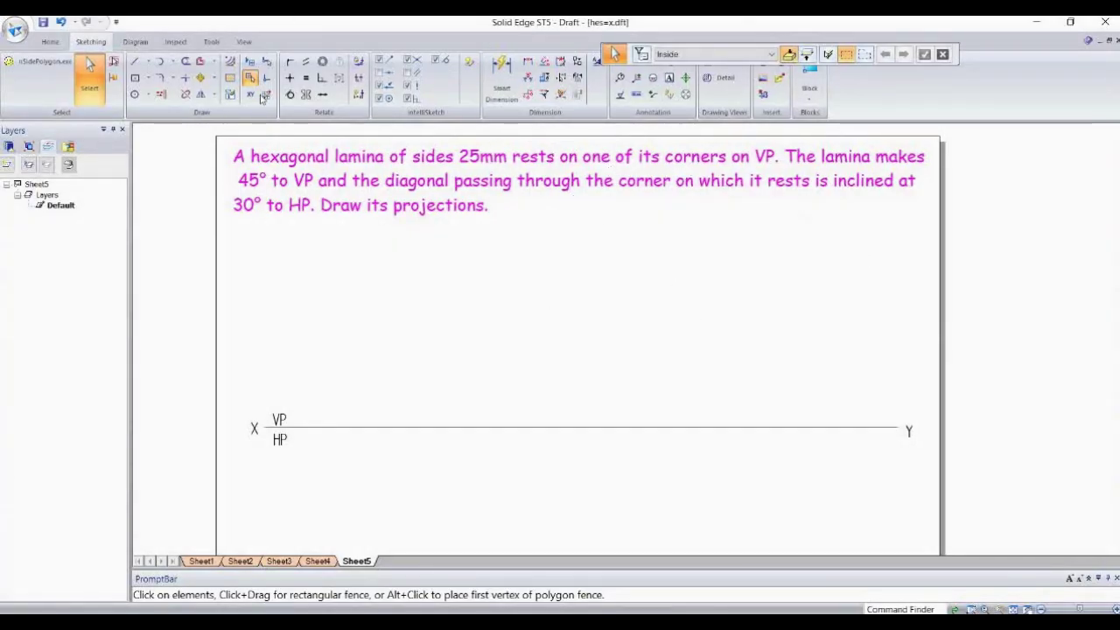
Step: Place a six-sided polygon with 25 mm flat-length sides on the sheet above XY
left_click(52, 64)
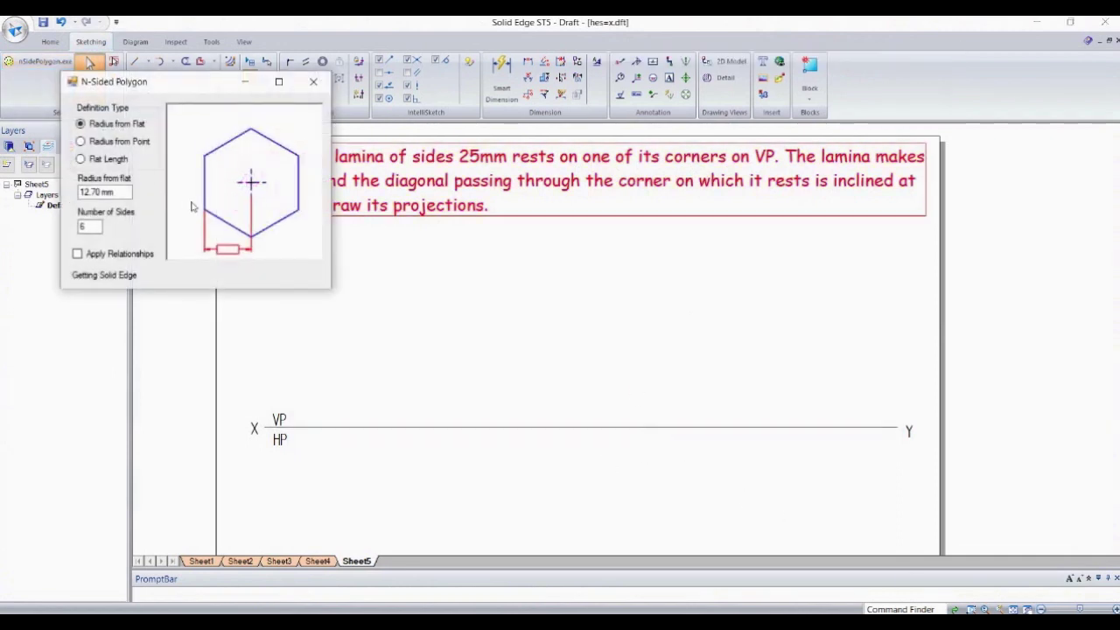
left_click(106, 160)
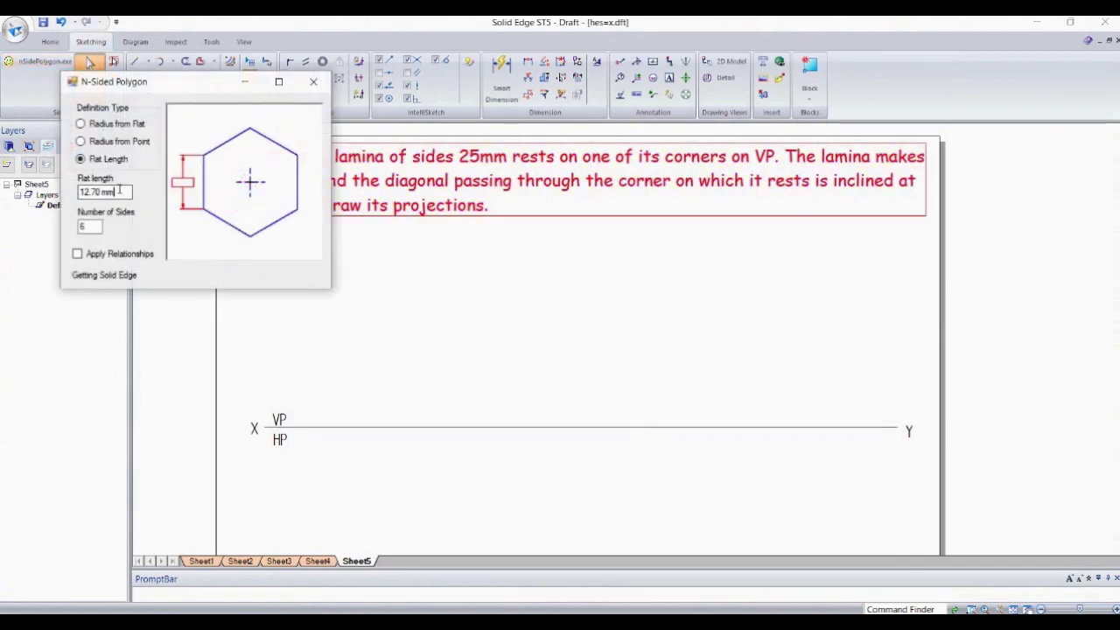
left_click_drag(120, 191, 78, 192)
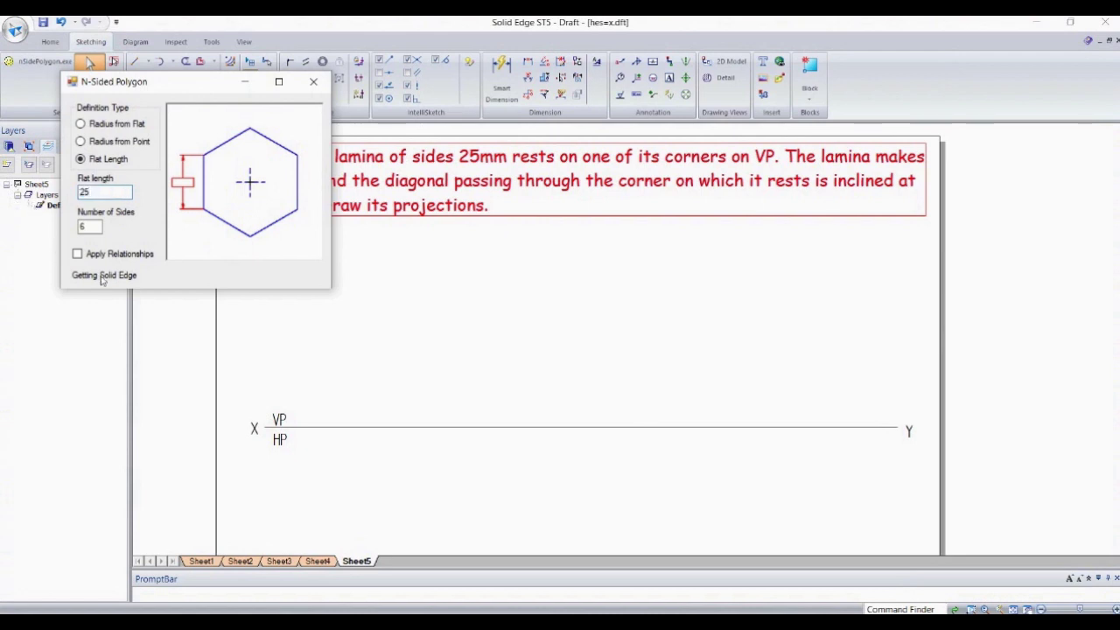
left_click(414, 271)
Step: Fence-select the whole hexagon and give its outline a thicker line width
key("Escape")
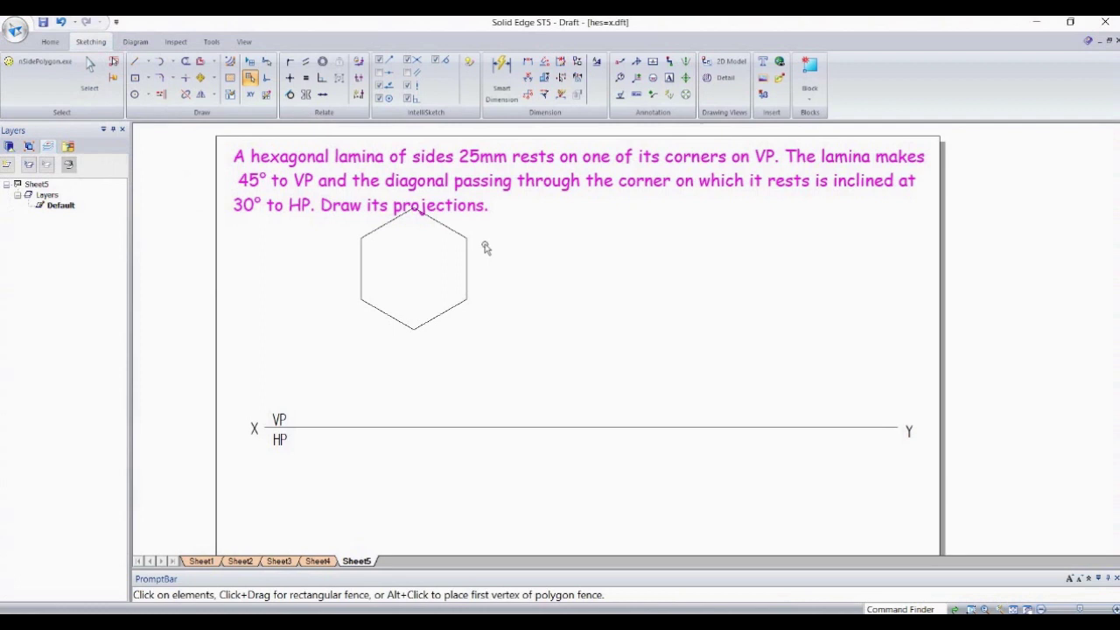
left_click_drag(506, 221, 318, 371)
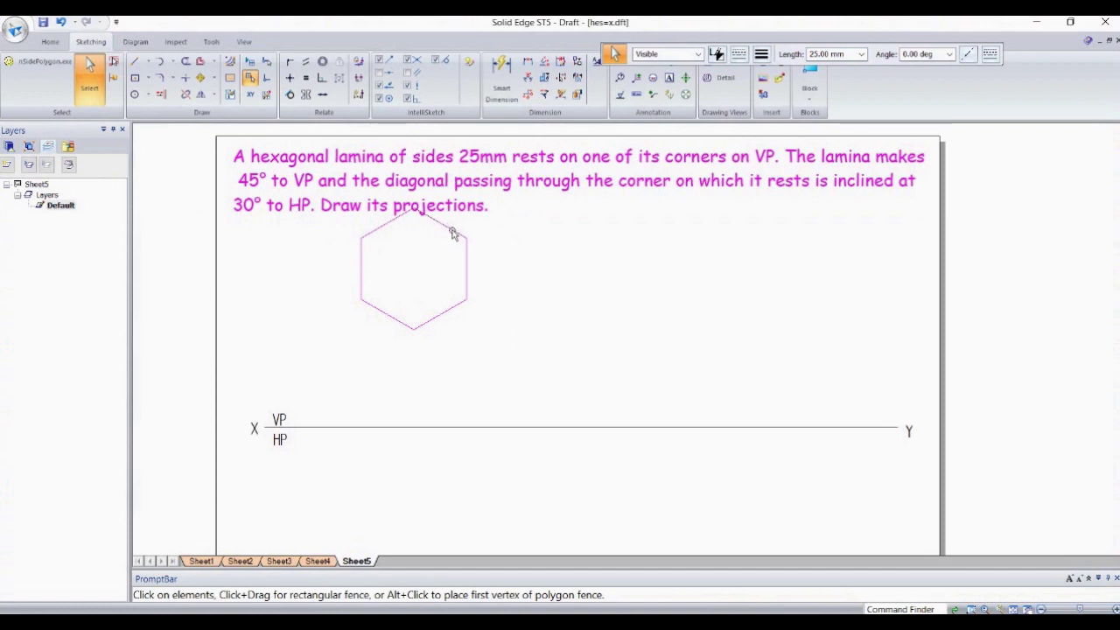
left_click(762, 53)
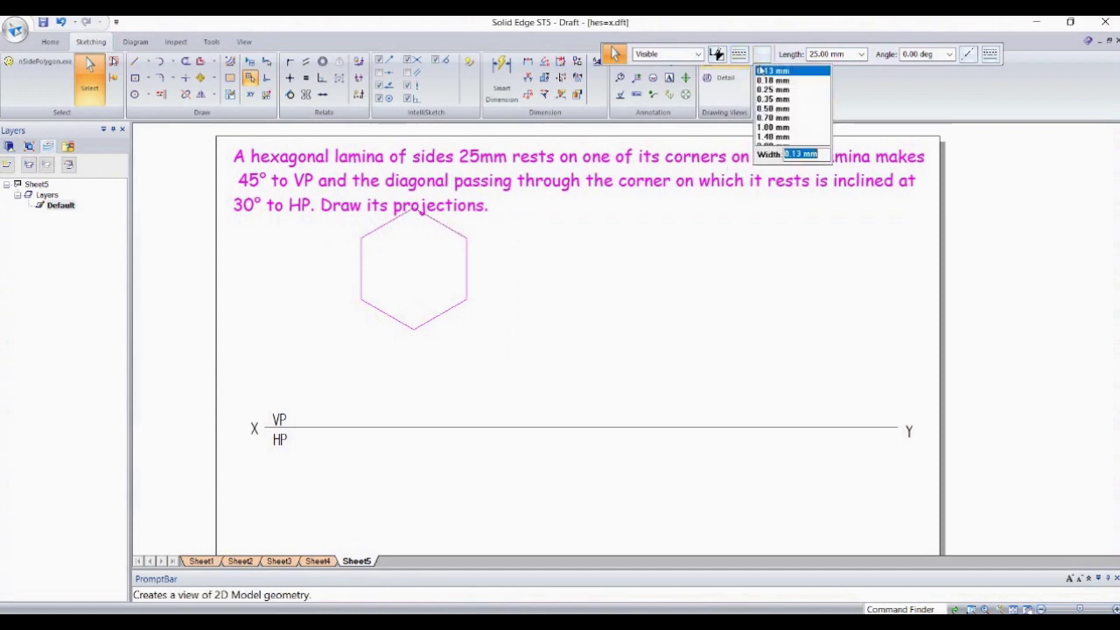
left_click(785, 112)
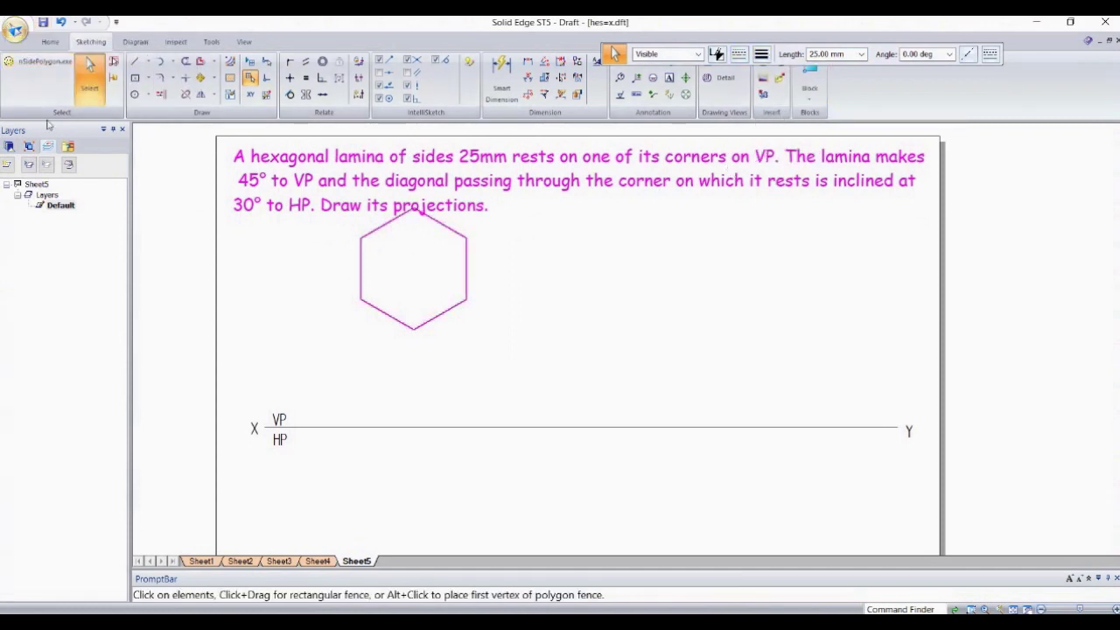
Step: Rotate the hexagon about its left corner until its top and bottom edges are horizontal
left_click(214, 77)
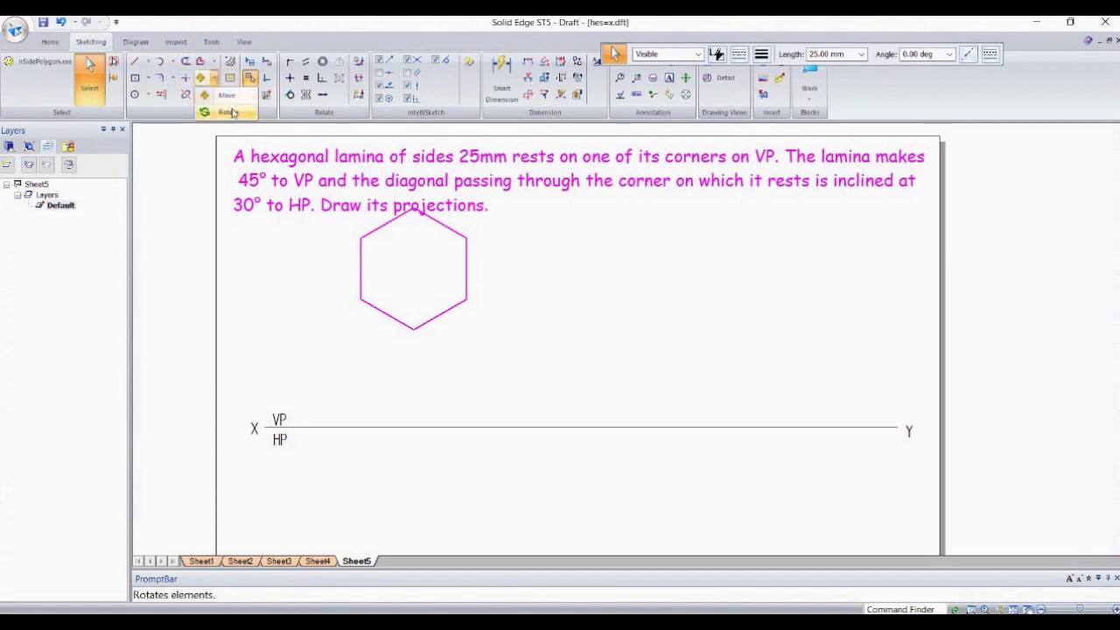
left_click(223, 113)
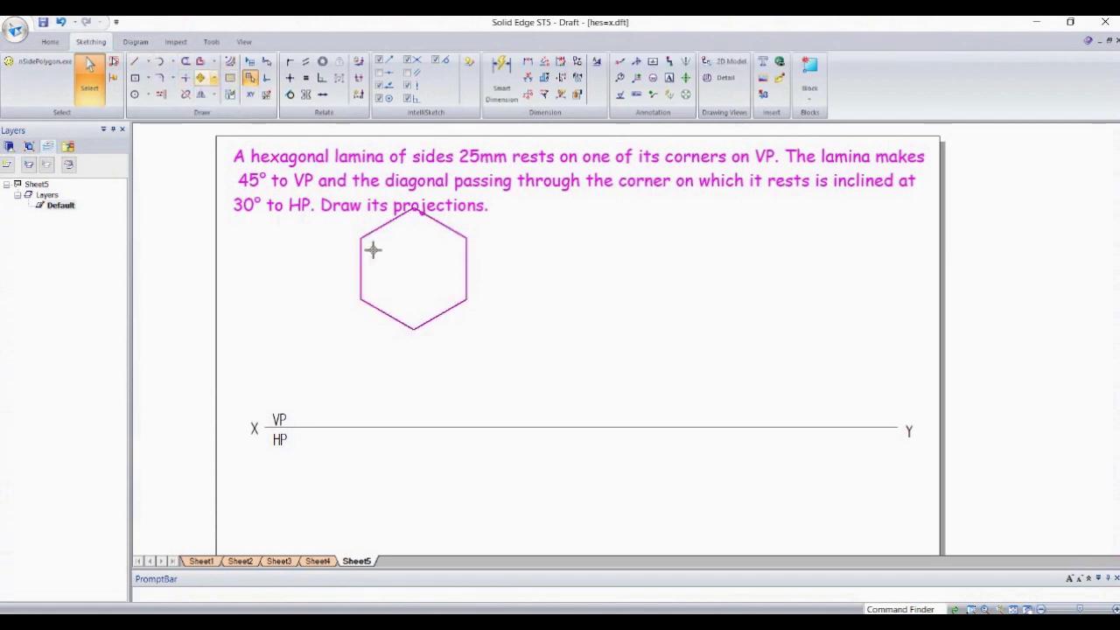
left_click(362, 298)
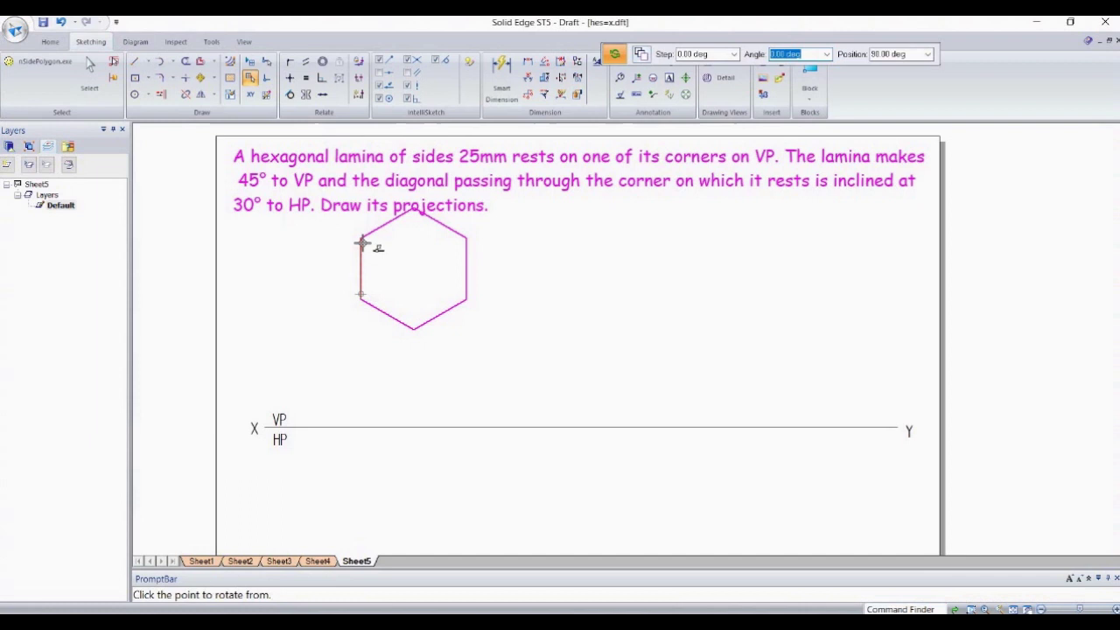
left_click(361, 237)
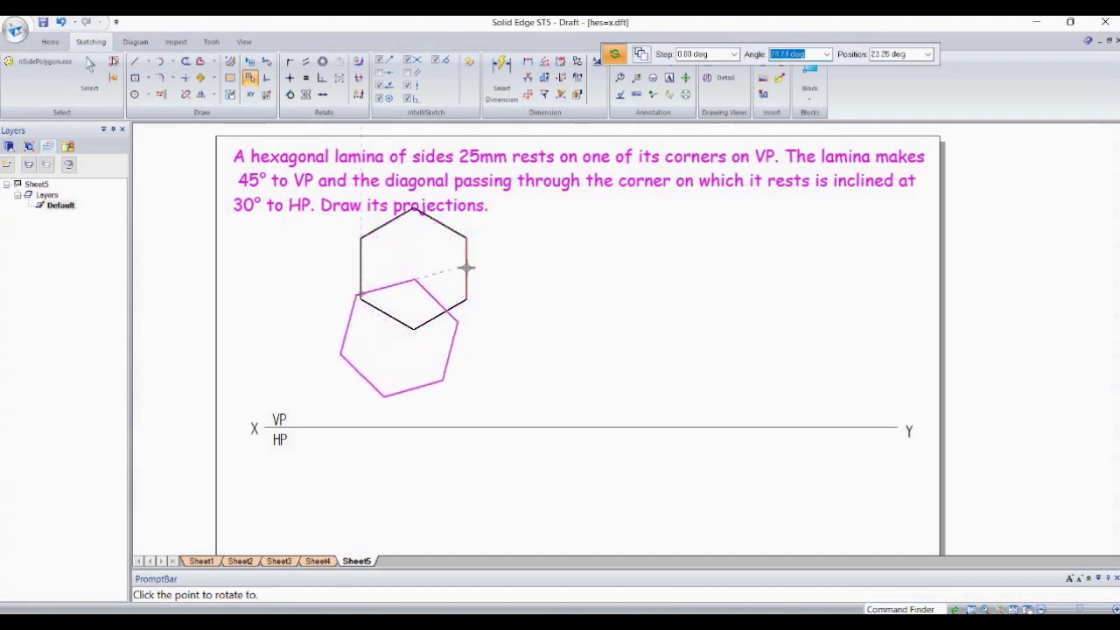
left_click(449, 292)
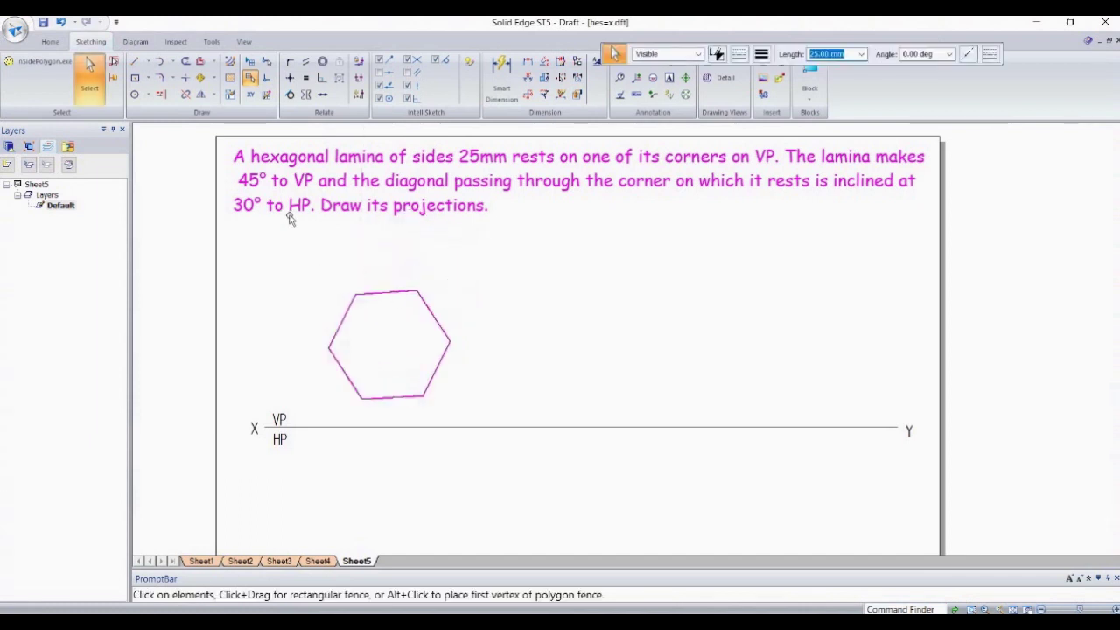
left_click(212, 78)
left_click(226, 110)
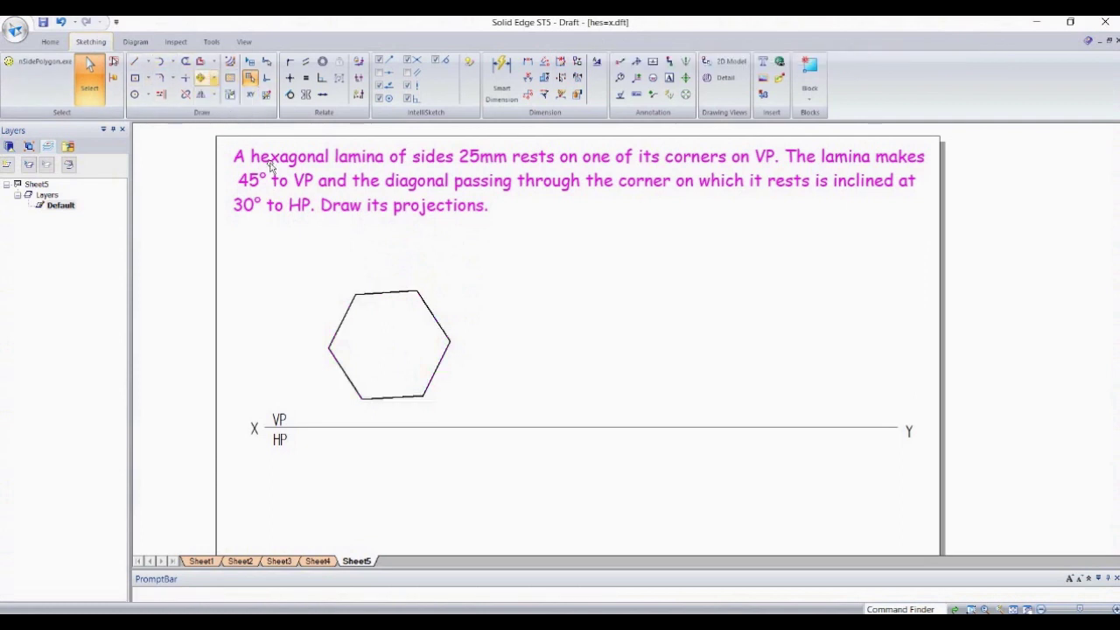
left_click(360, 295)
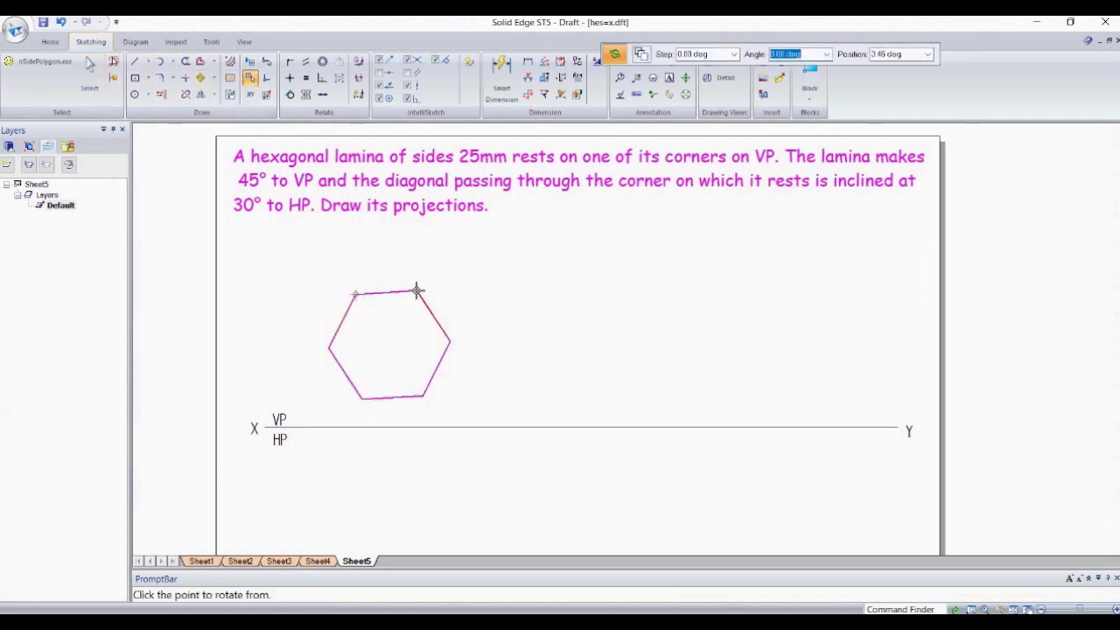
left_click(418, 291)
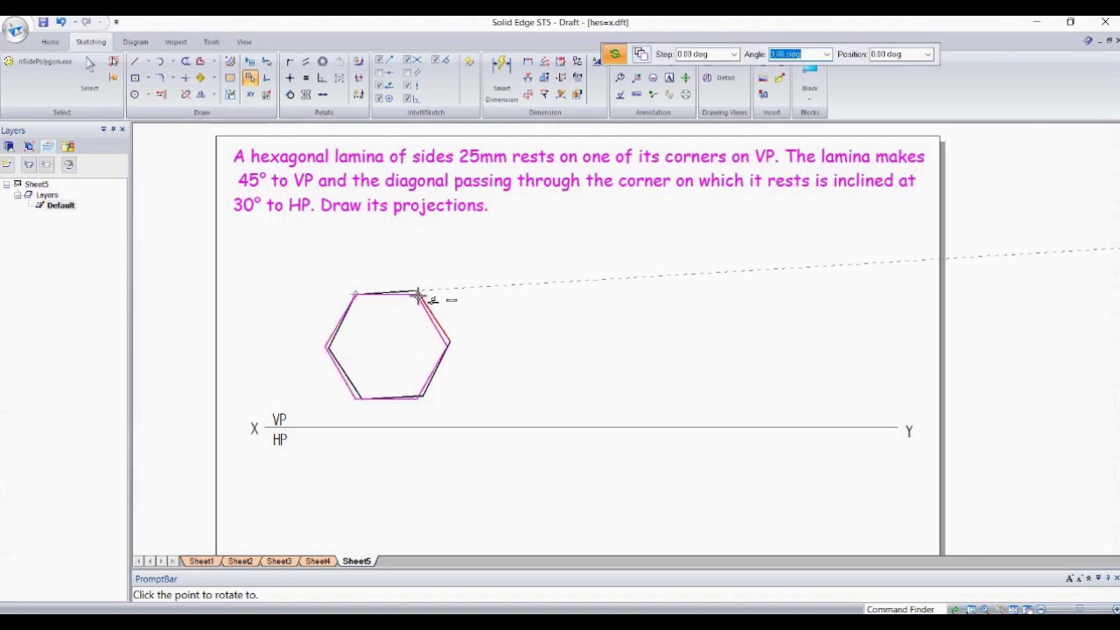
key("Escape")
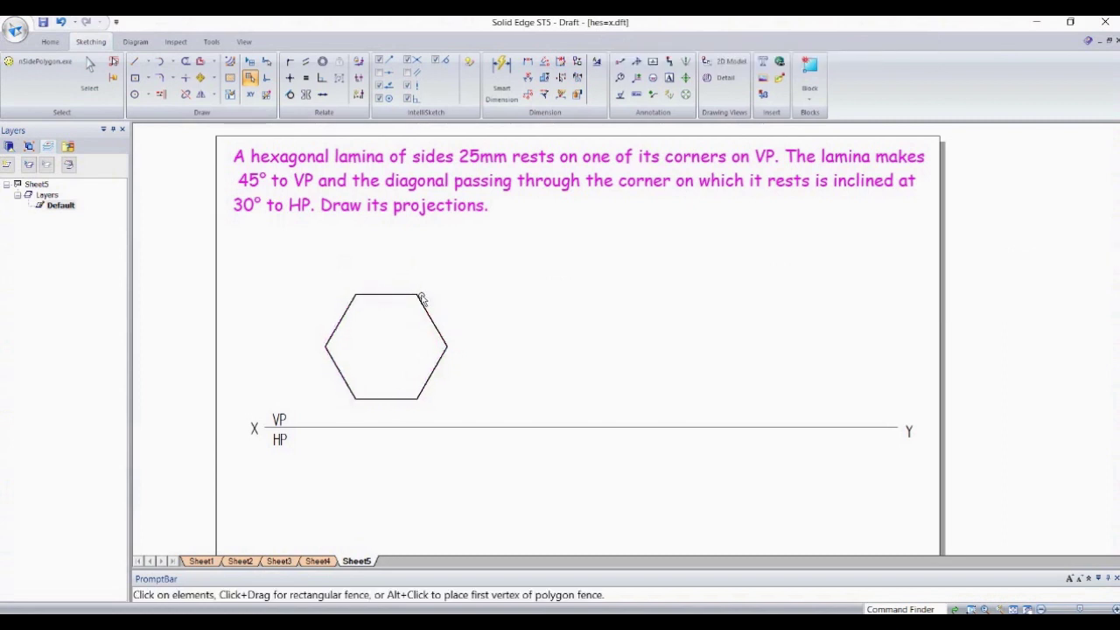
Step: Drag labels a', b', c', d', e' and f' beside their matching hexagon corners
left_click_drag(311, 337, 312, 339)
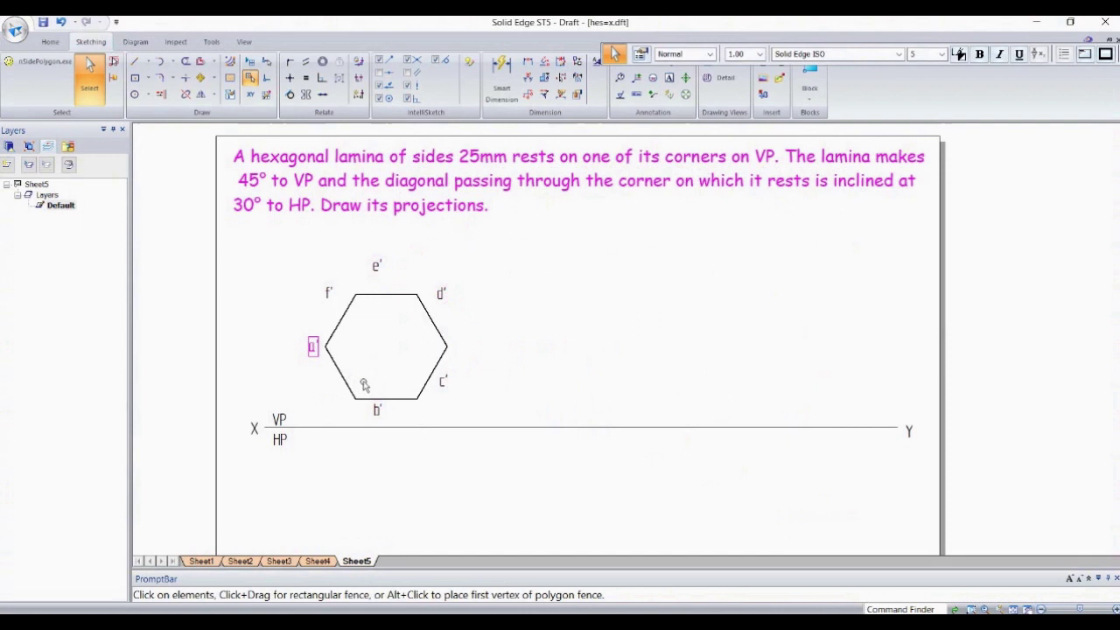
left_click_drag(381, 411, 343, 399)
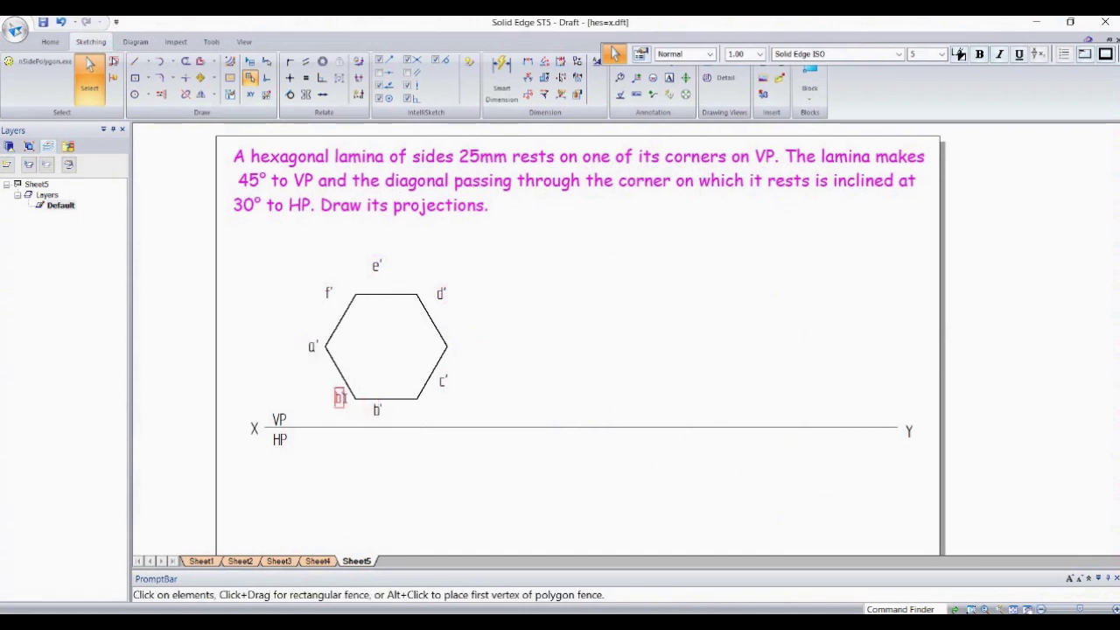
left_click(443, 390)
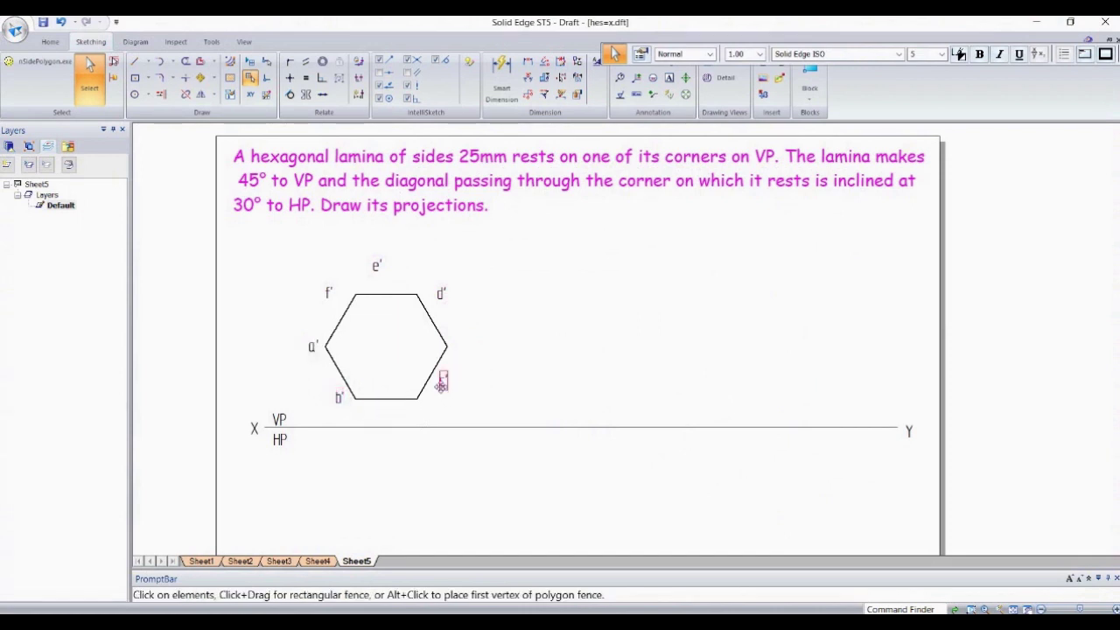
left_click_drag(427, 403, 428, 406)
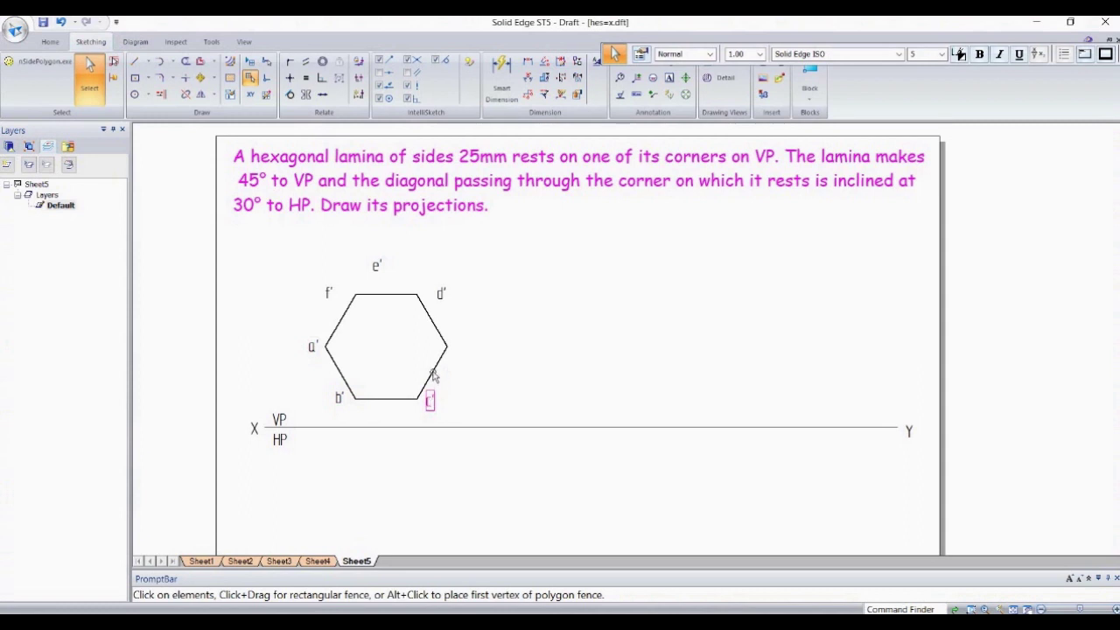
left_click(442, 293)
left_click_drag(443, 289, 466, 339)
left_click(377, 262)
left_click_drag(376, 263, 430, 269)
left_click(329, 292)
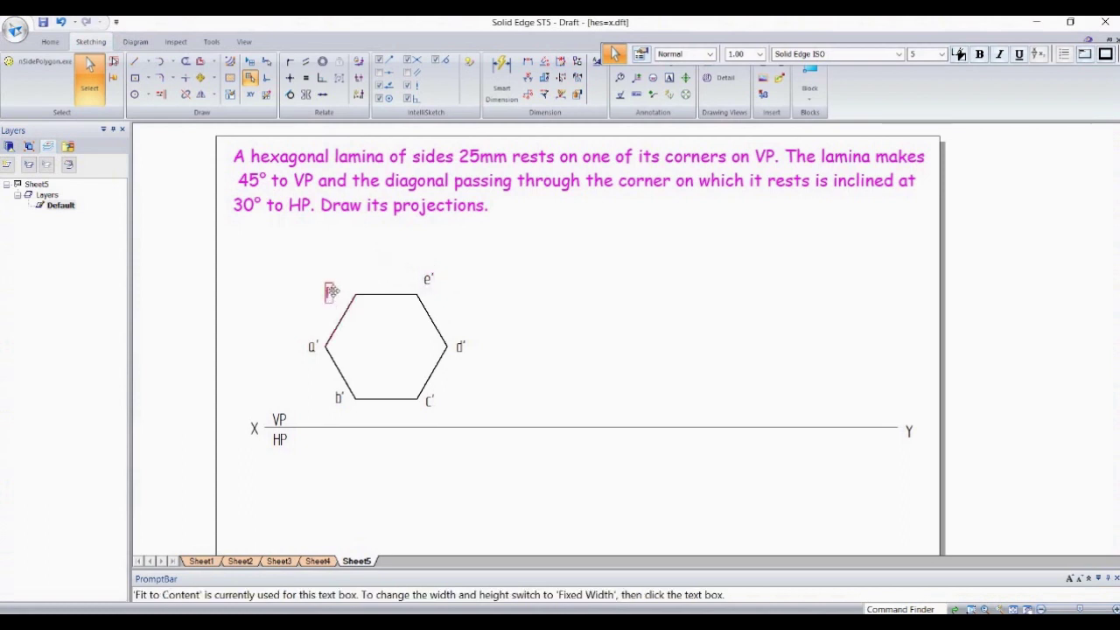
left_click_drag(329, 292, 337, 280)
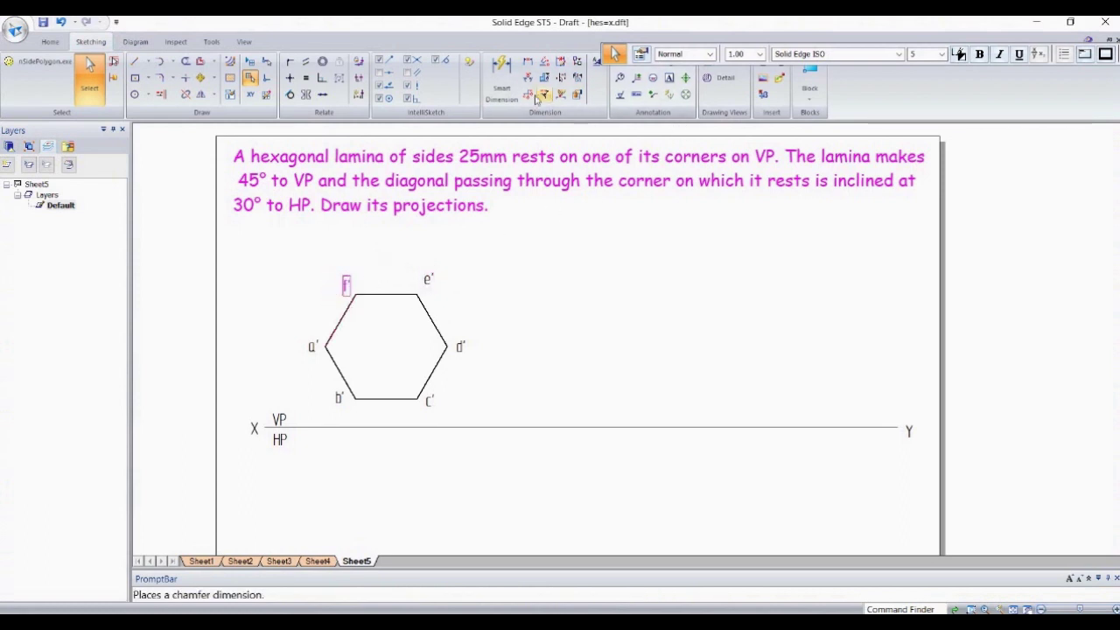
Step: Drop projectors from e' and d' to the XY line and extend XY toward a's projector
left_click(501, 79)
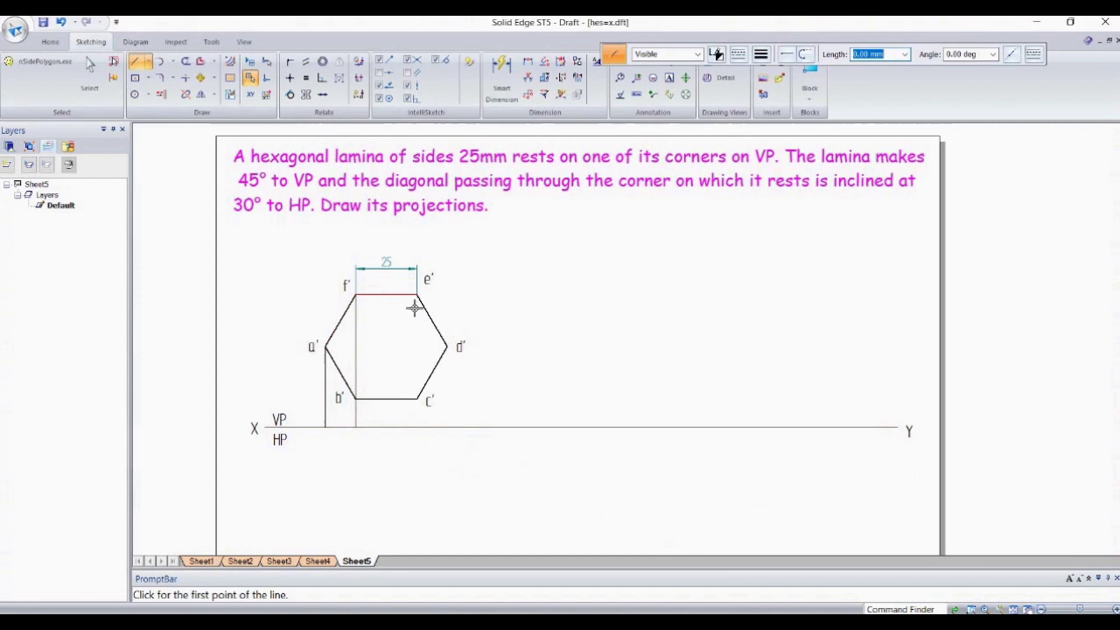
left_click(418, 295)
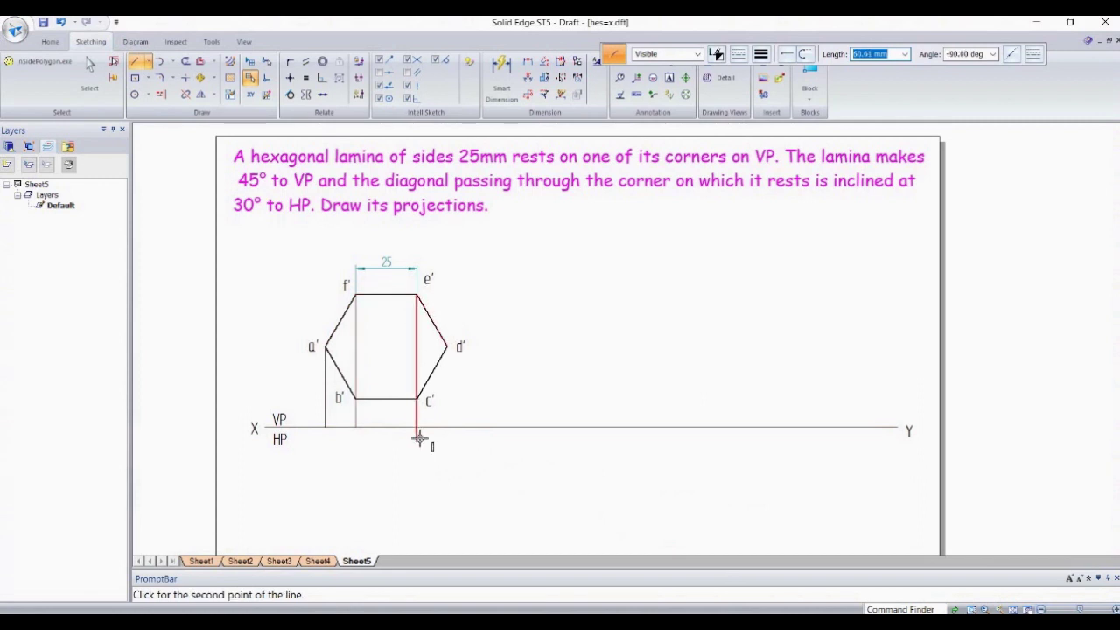
left_click(417, 427)
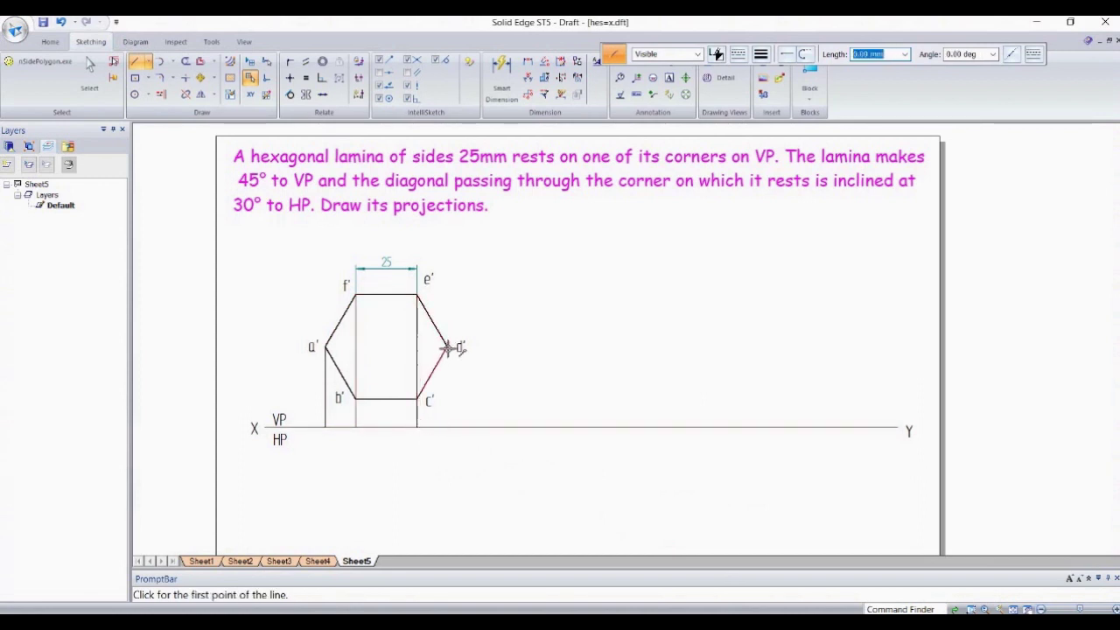
left_click(448, 347)
left_click(447, 427)
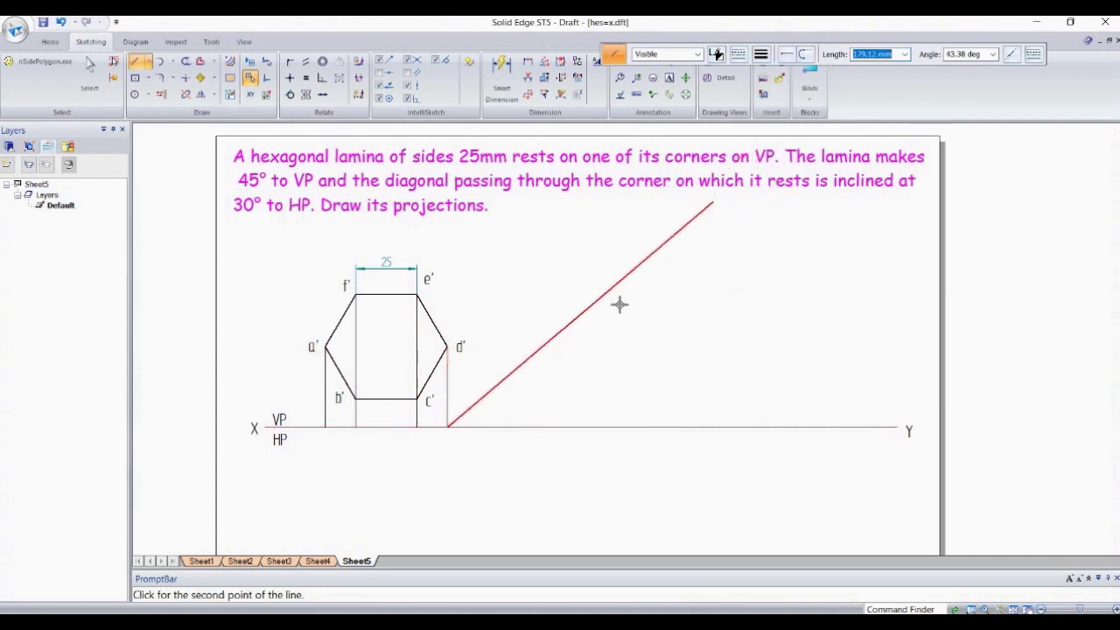
left_click(355, 427)
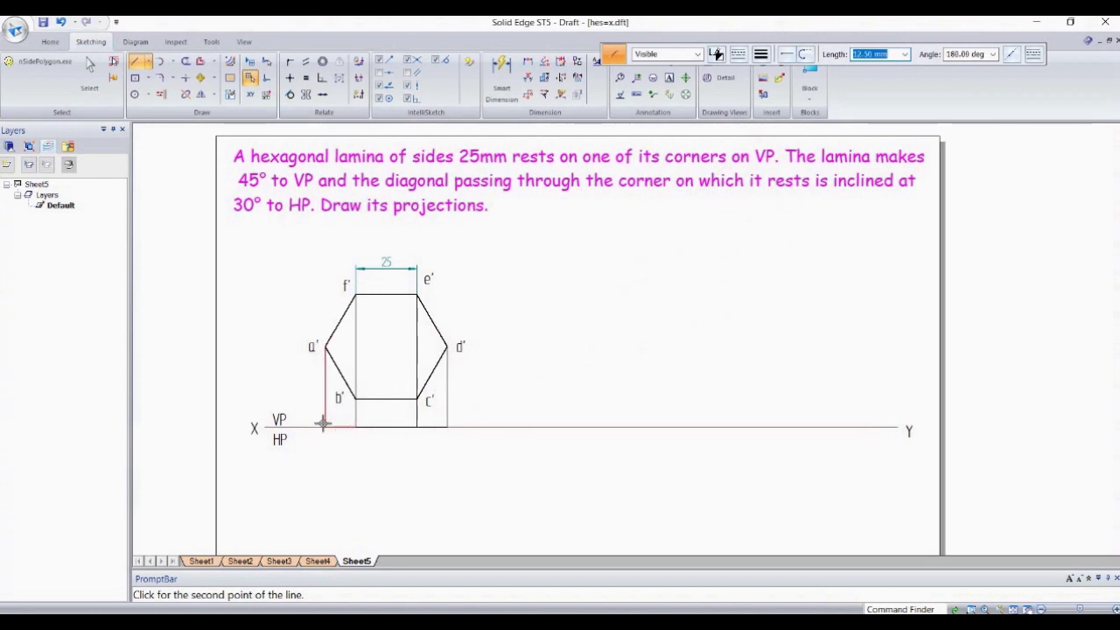
key("Escape")
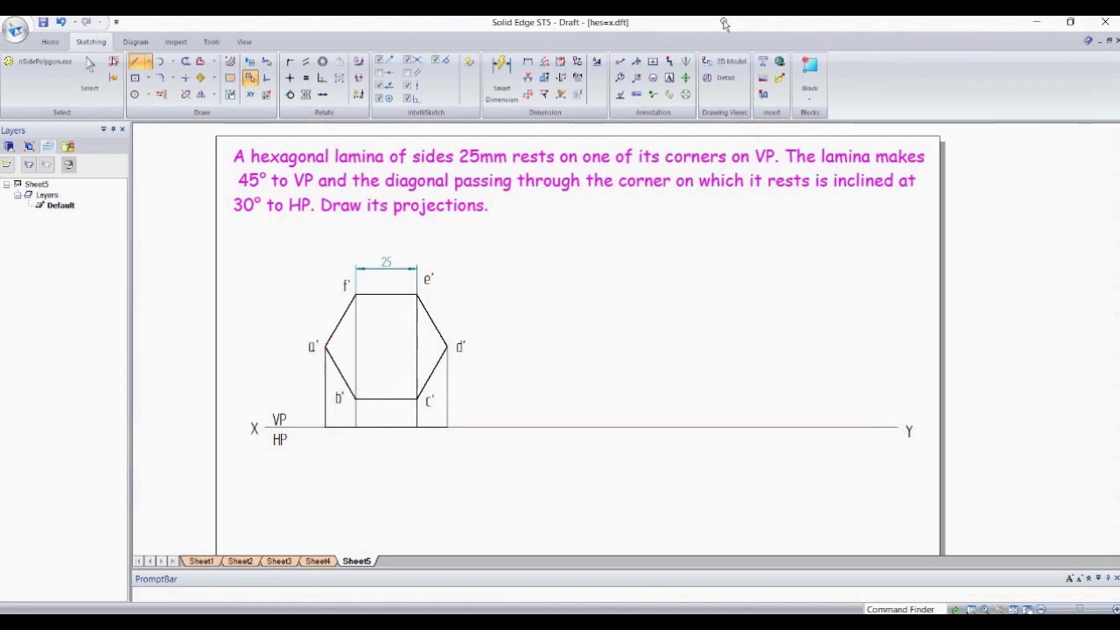
Step: Add top-view text labels such as e(c) and d just below the XY line
left_click(670, 79)
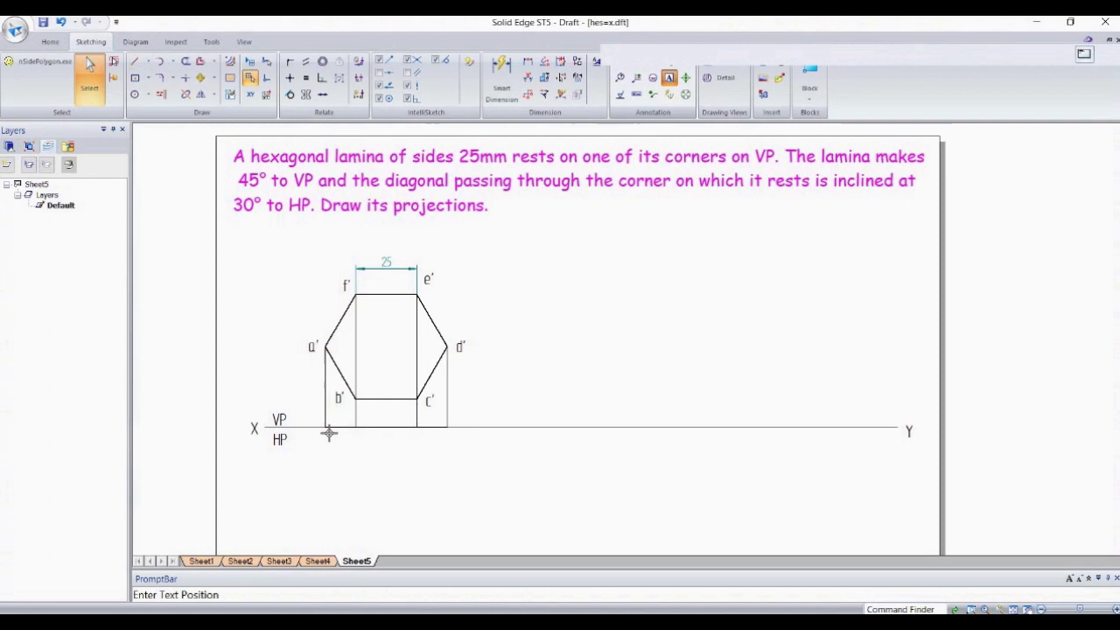
left_click(411, 435)
type("e(c")
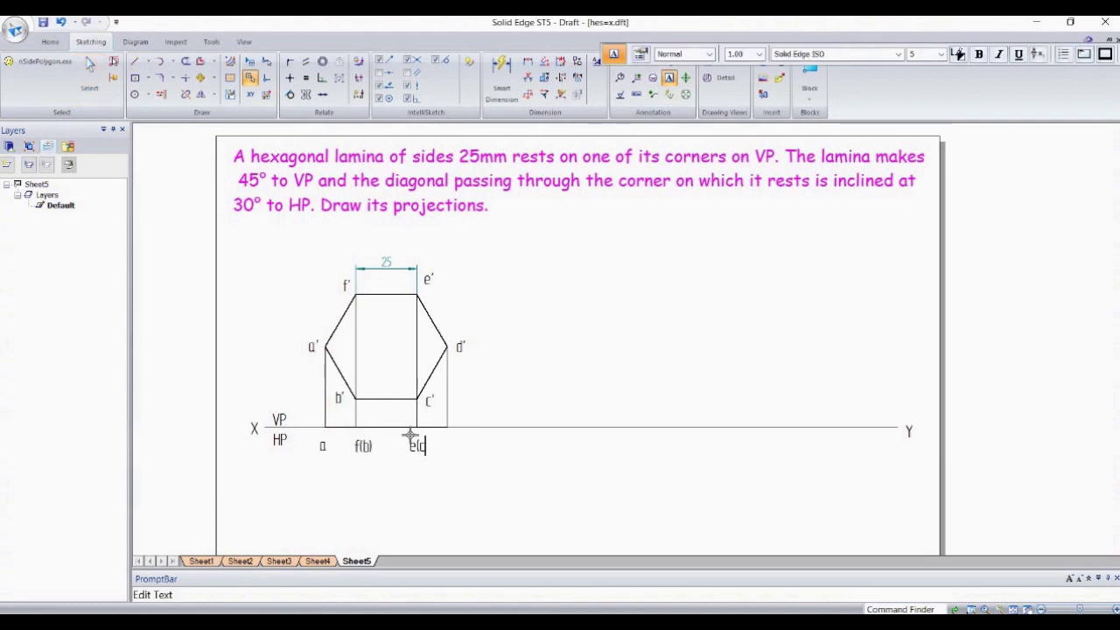
left_click(452, 441)
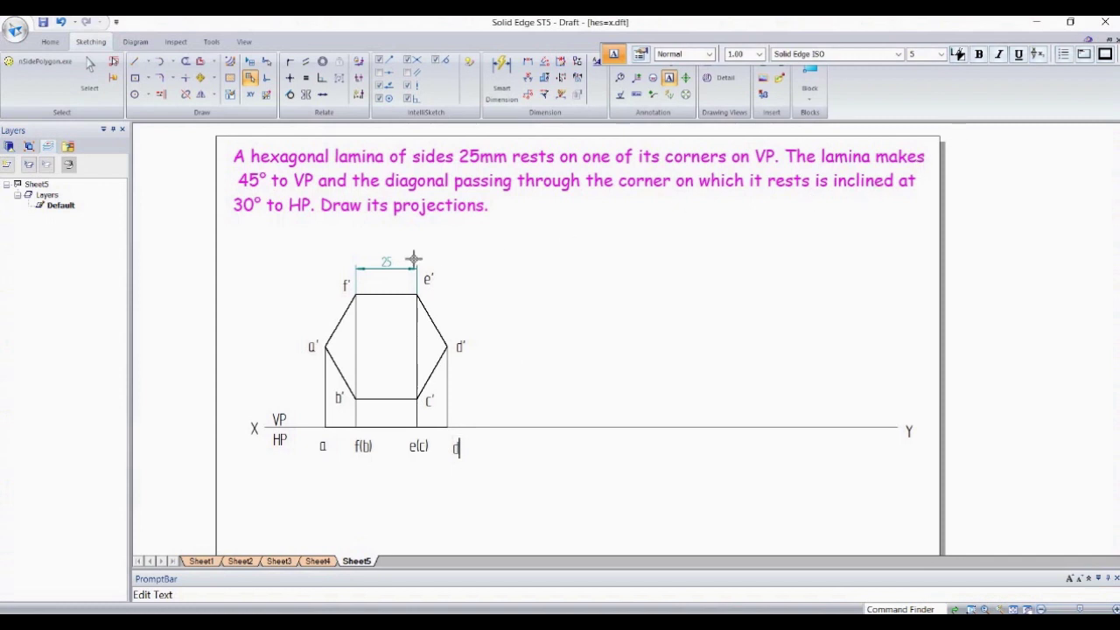
scroll(314, 429, "up", 2)
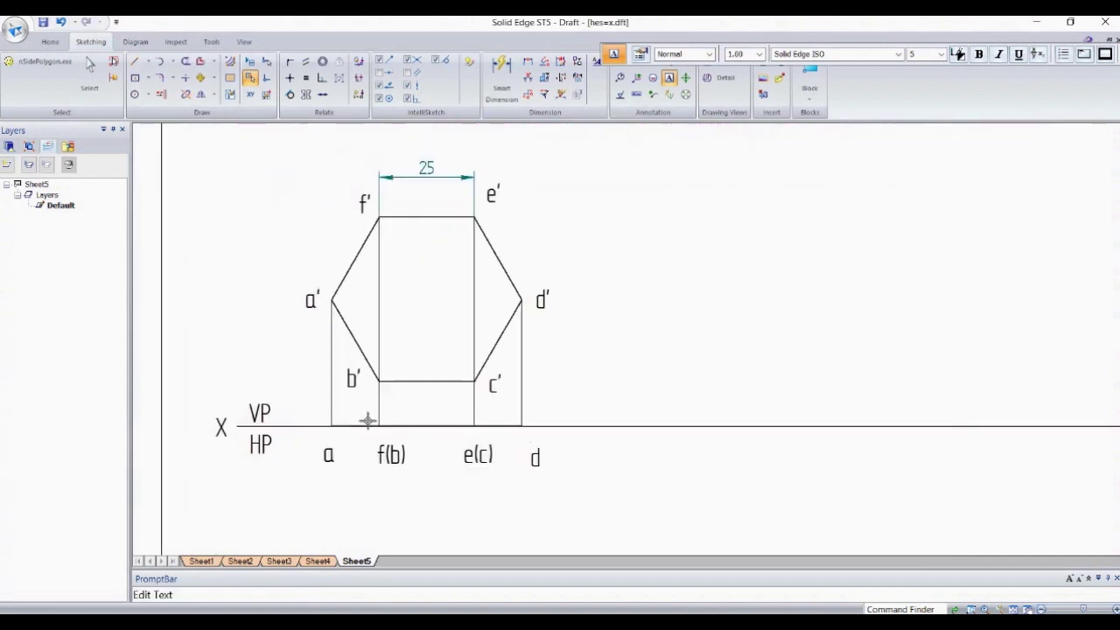
key("Escape")
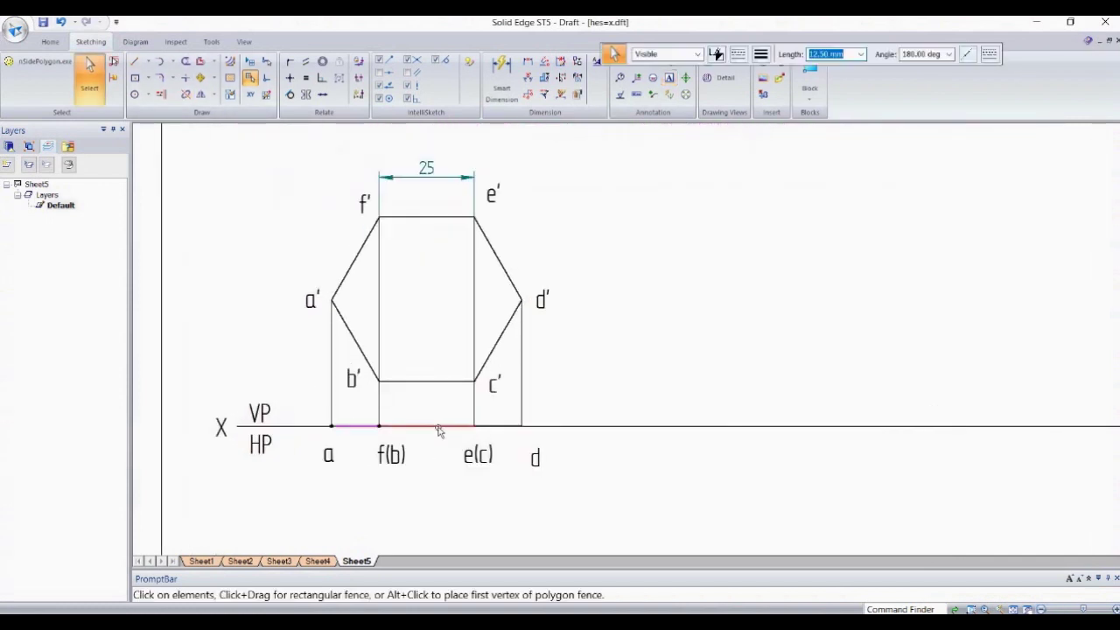
Step: Move a copy of the a–d top-view line further right along XY
left_click(505, 428)
left_click(200, 77)
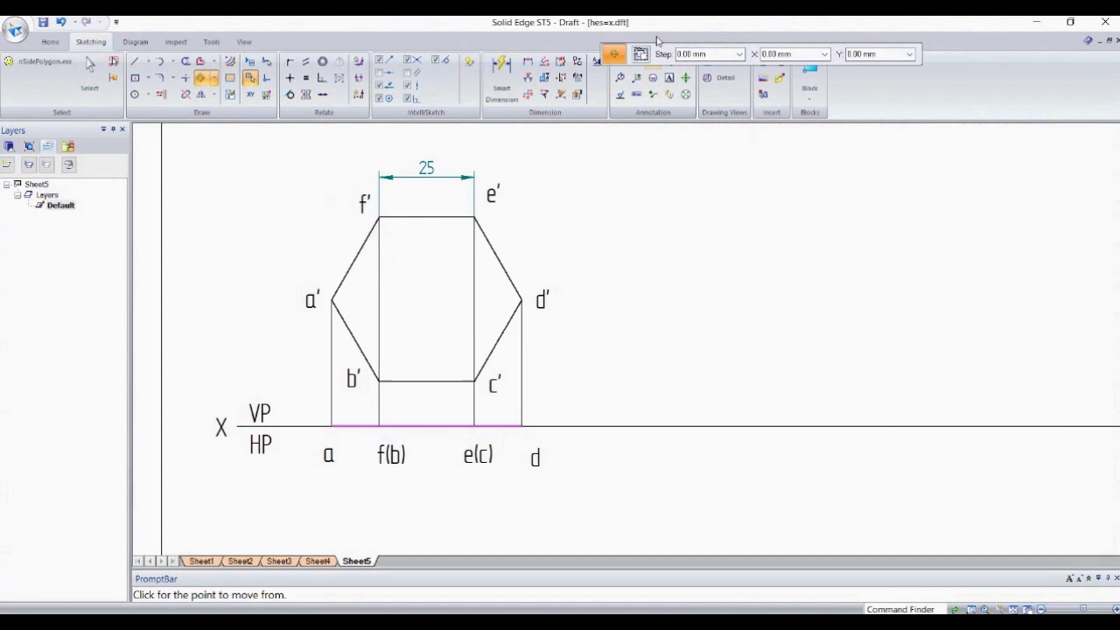
left_click(332, 424)
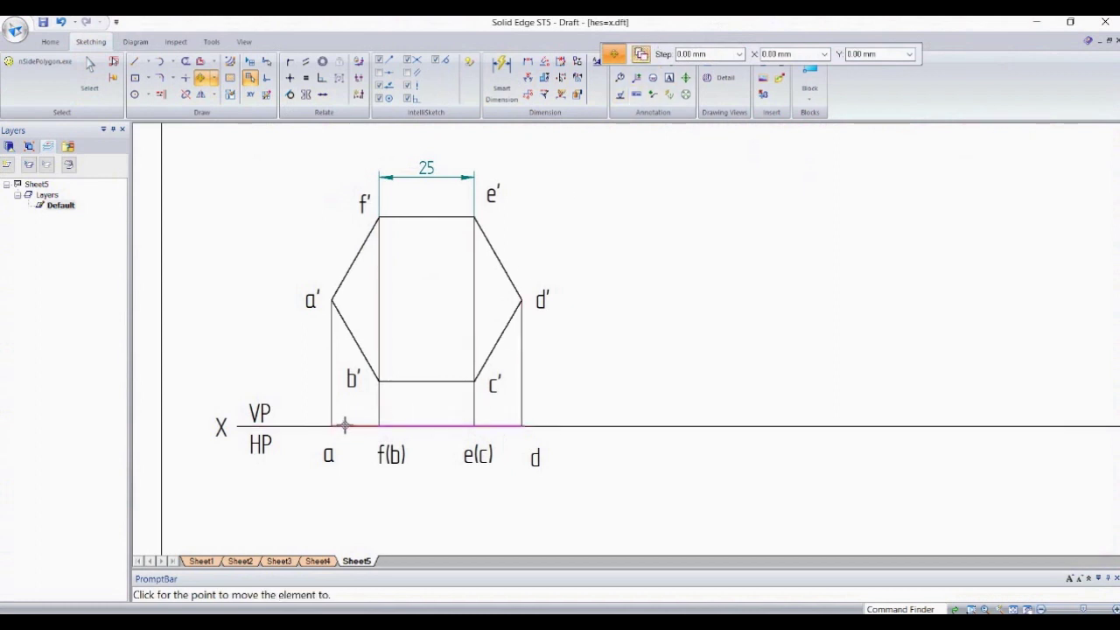
left_click(648, 427)
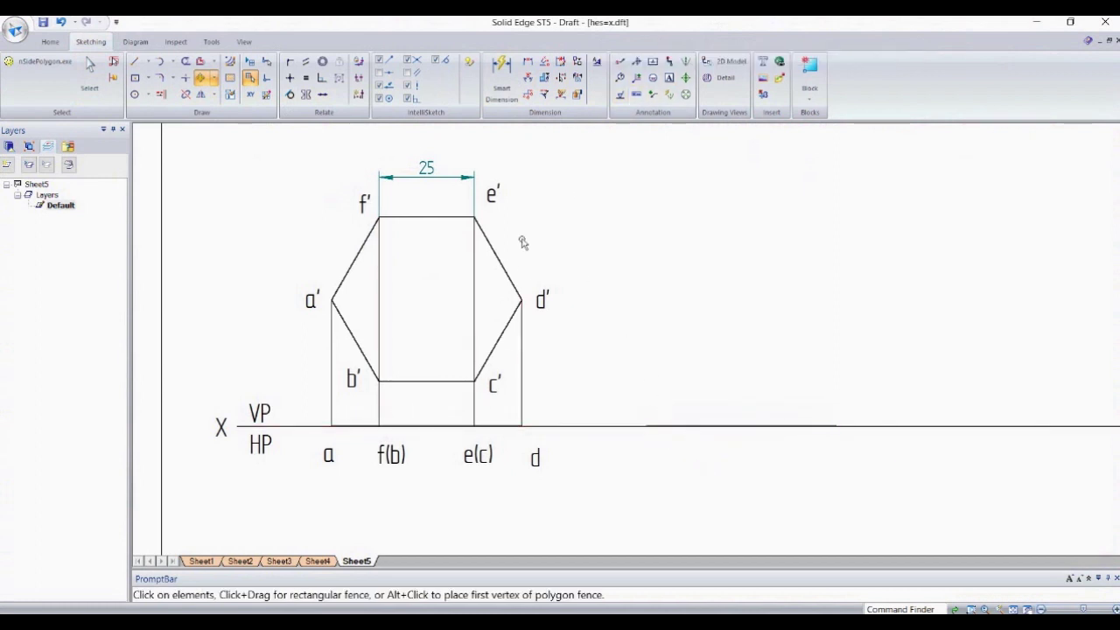
Step: Rotate the copied line 45° about its left end so it slopes below XY
left_click(213, 80)
left_click(226, 112)
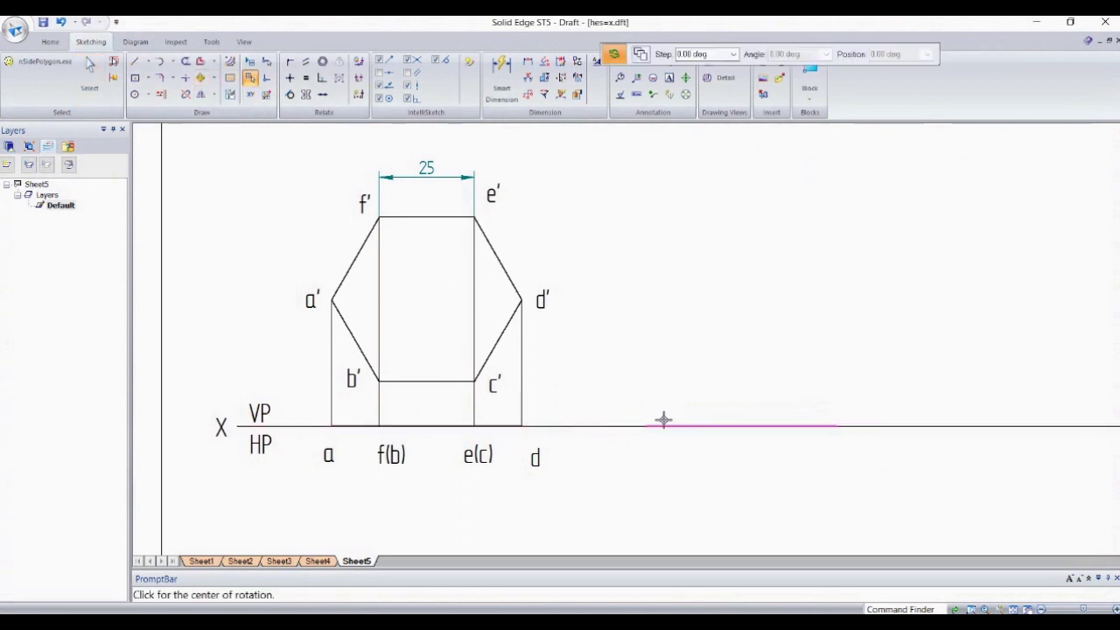
left_click(649, 427)
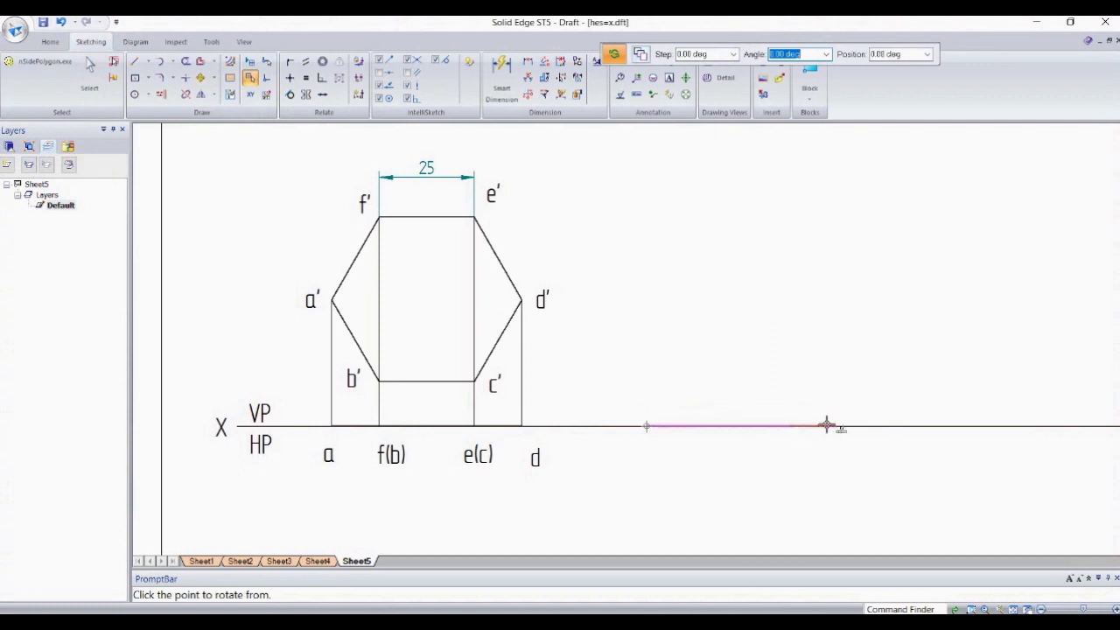
left_click(835, 426)
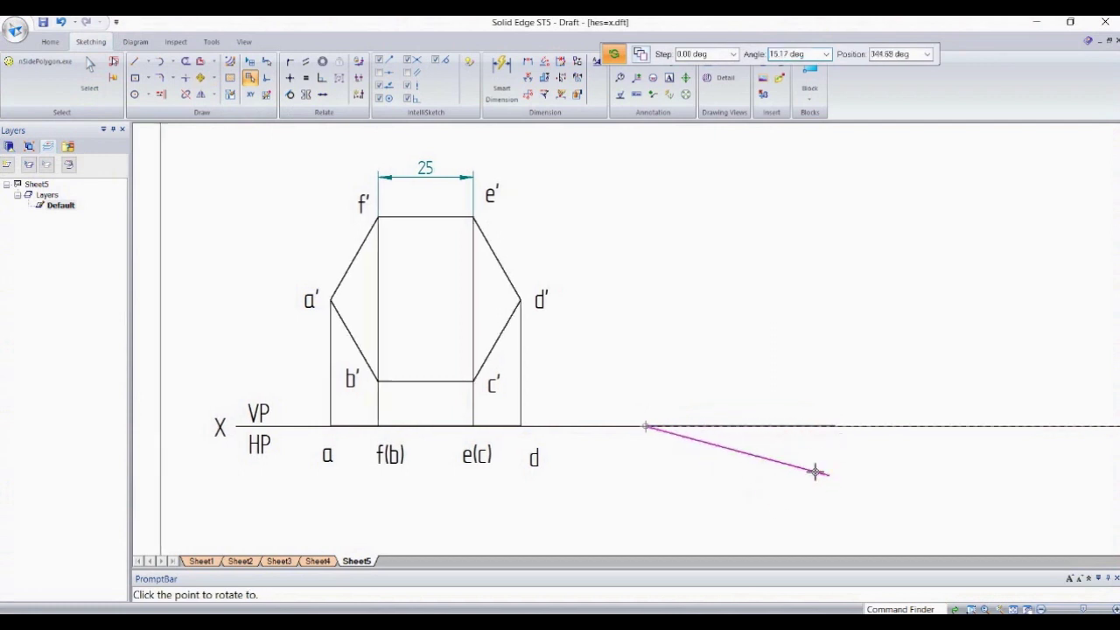
middle_click_drag(818, 470, 708, 388)
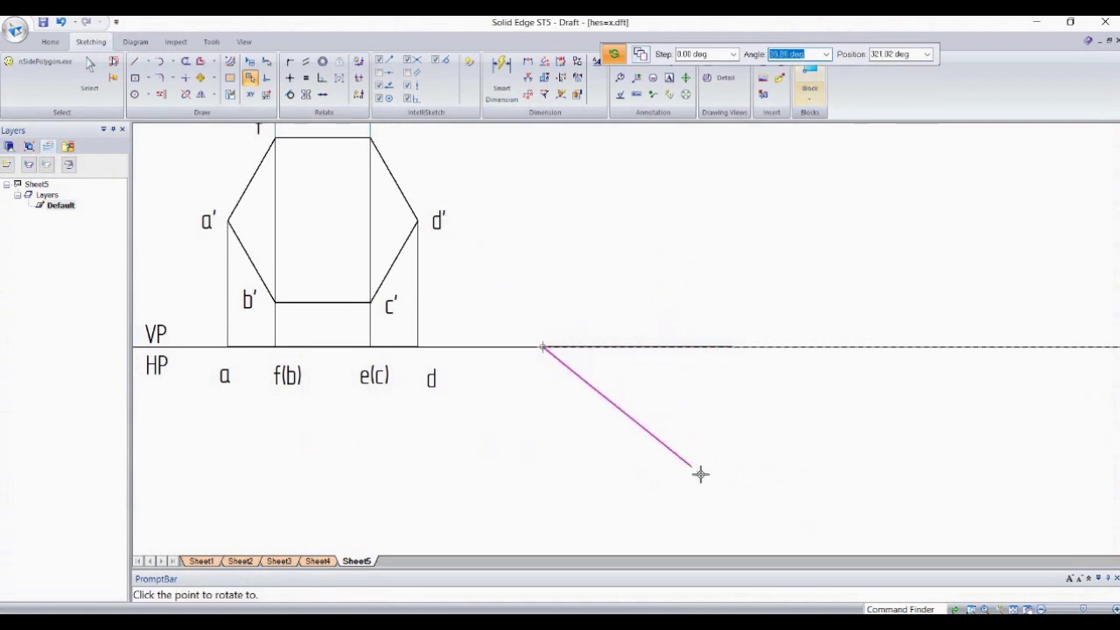
type("45")
key("Tab")
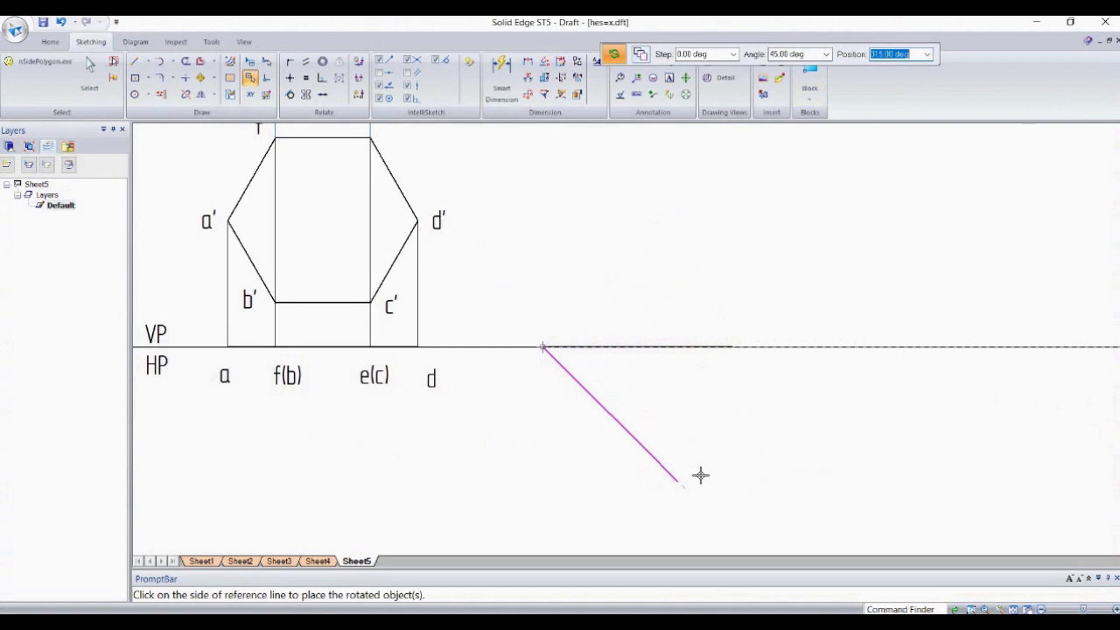
left_click(700, 475)
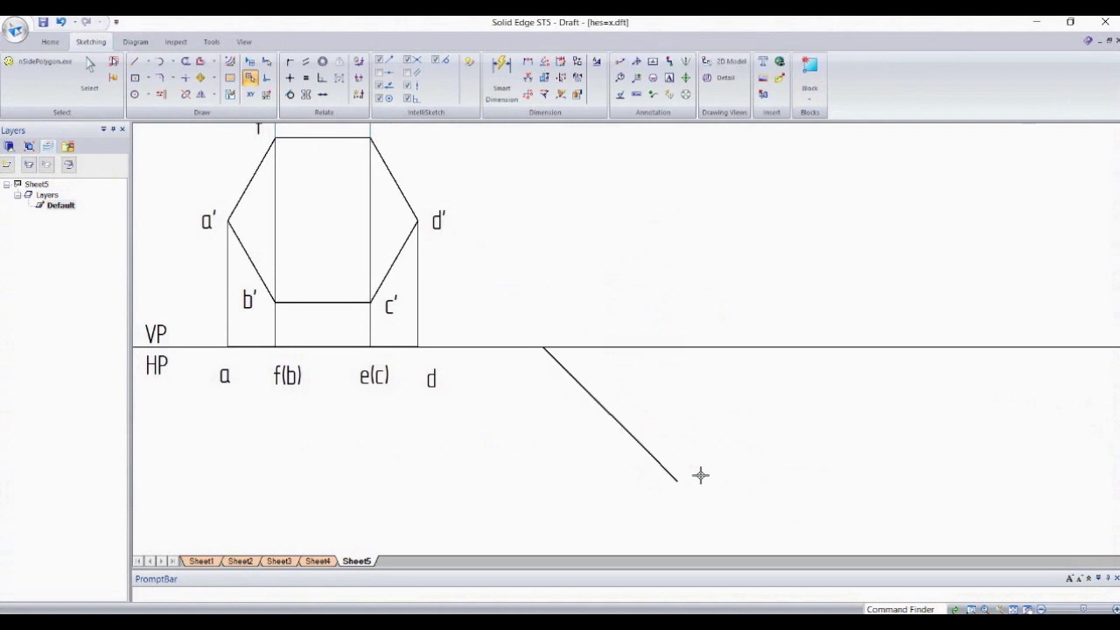
Step: Dimension the 45° angle between the inclined line and the XY line
left_click(523, 81)
left_click(574, 375)
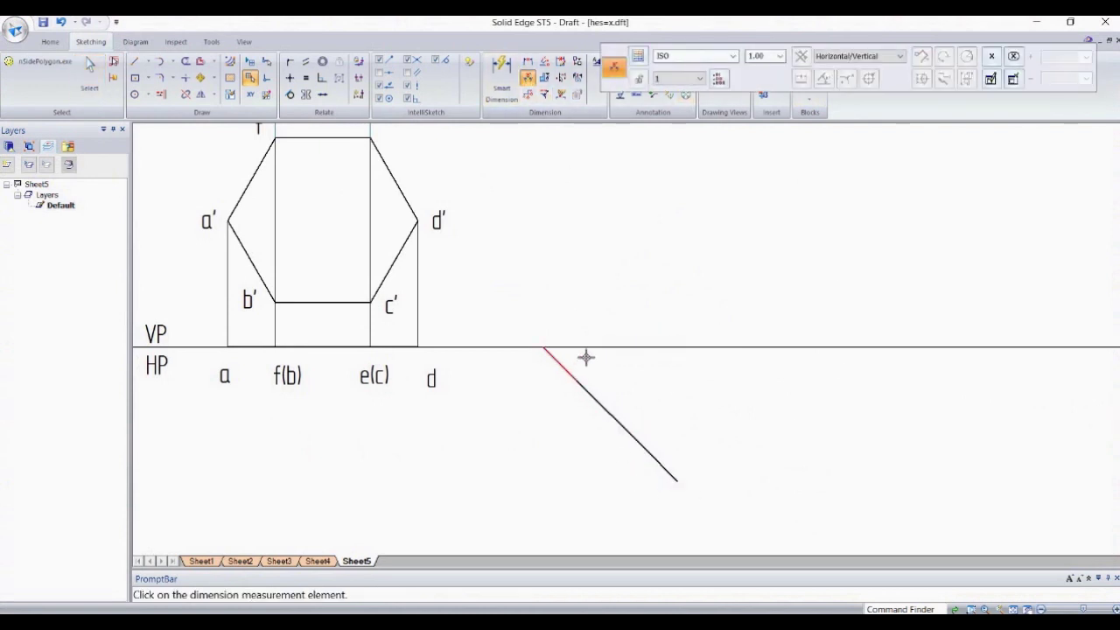
left_click(592, 348)
left_click(630, 366)
key("Escape")
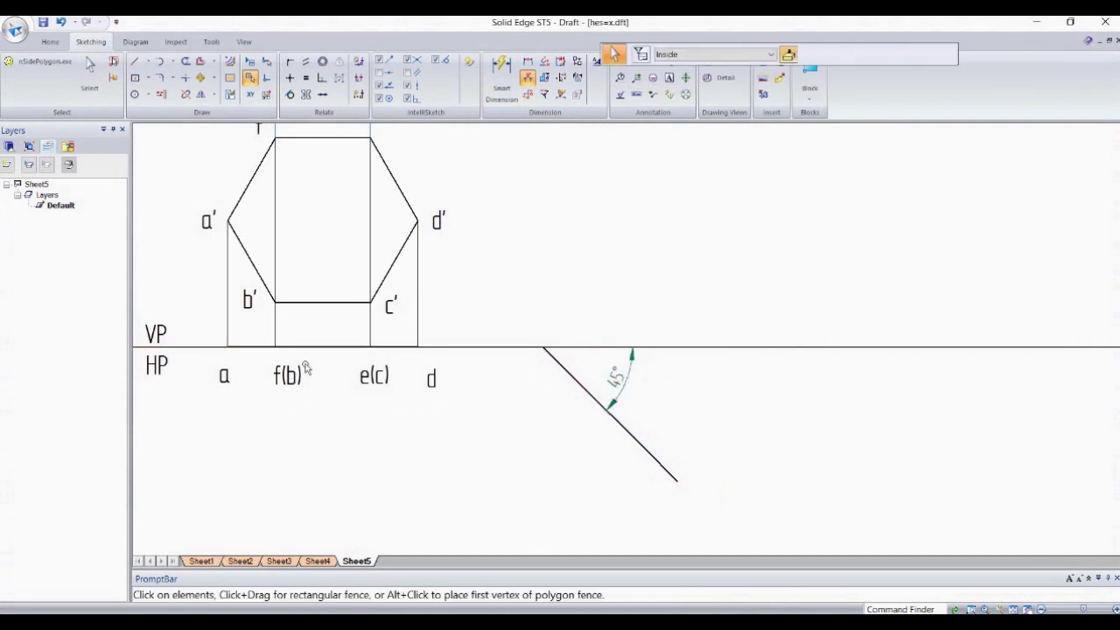
Step: Nudge the top-view labels a, f(b) and e(c) up toward the XY line
left_click(305, 369)
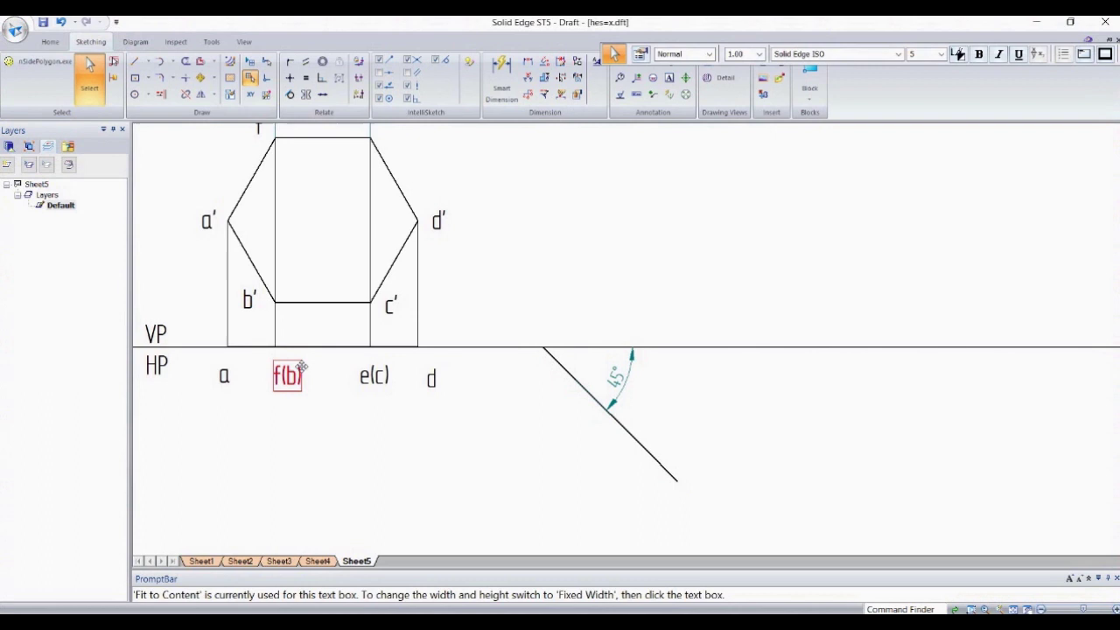
left_click_drag(302, 368, 289, 359)
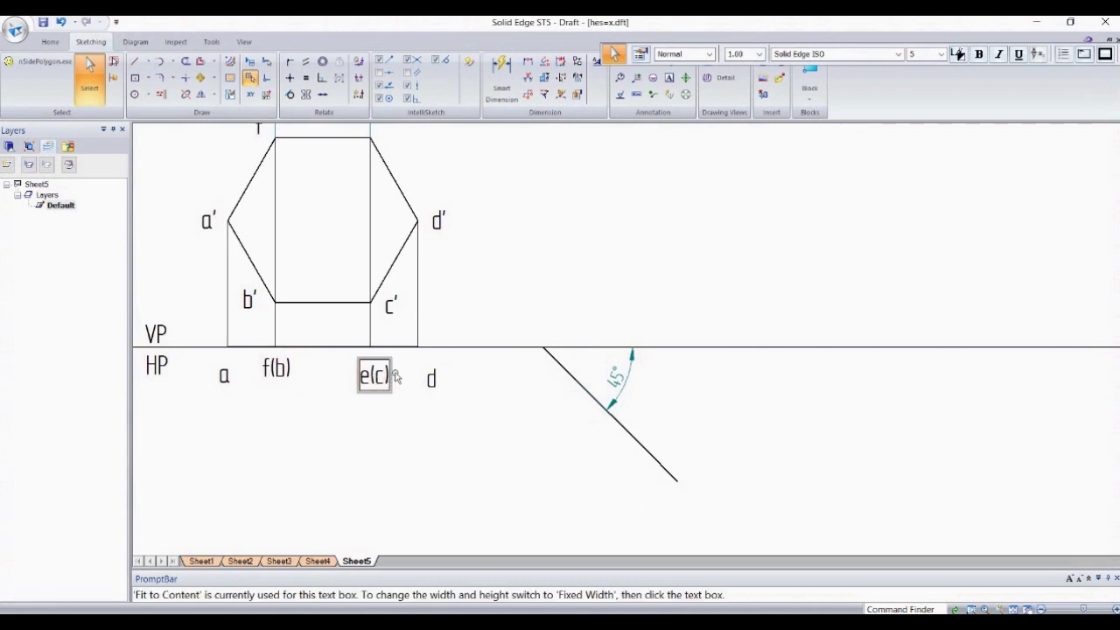
left_click(385, 374)
left_click_drag(385, 375, 417, 366)
left_click(430, 378)
left_click(239, 385)
left_click_drag(239, 385, 232, 366)
Step: Copy the a, f(b), e(c) and d labels onto their points along the 45° line
key("ctrl+v")
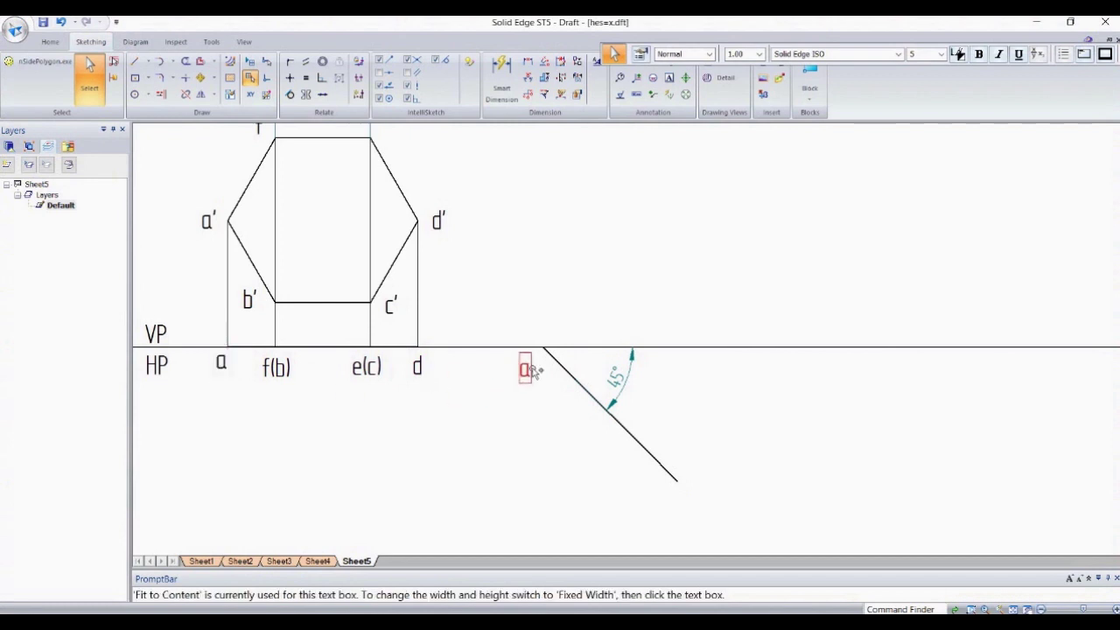
left_click(282, 369)
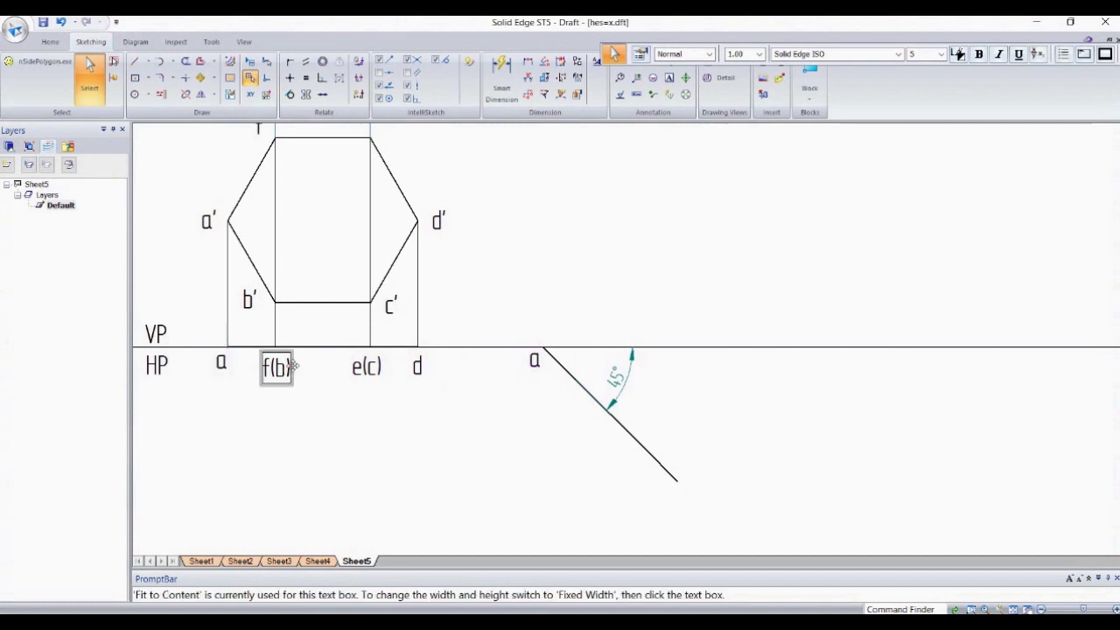
key("ctrl+c")
key("ctrl+v")
left_click(367, 367)
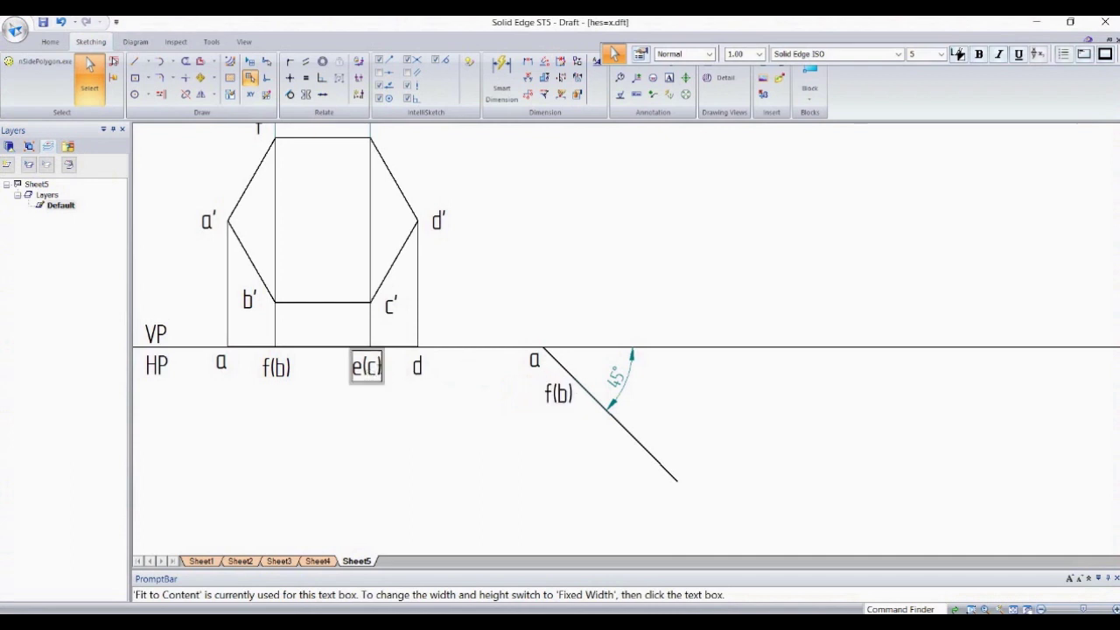
key("ctrl+c")
key("ctrl+v")
left_click_drag(625, 436, 639, 455)
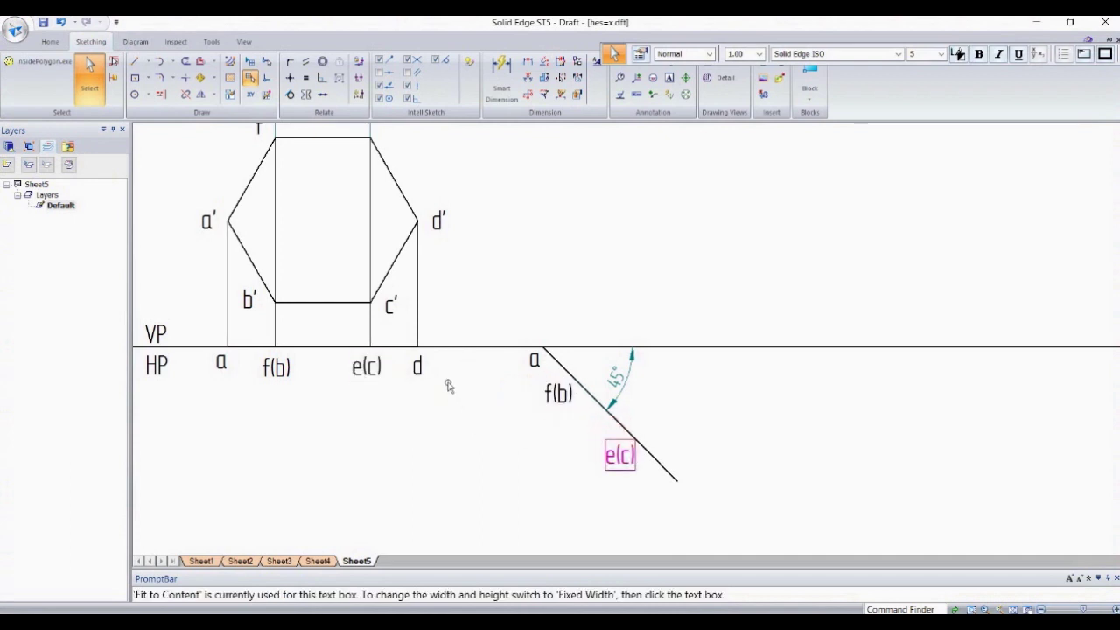
left_click(418, 366)
key("ctrl+c")
key("ctrl+v")
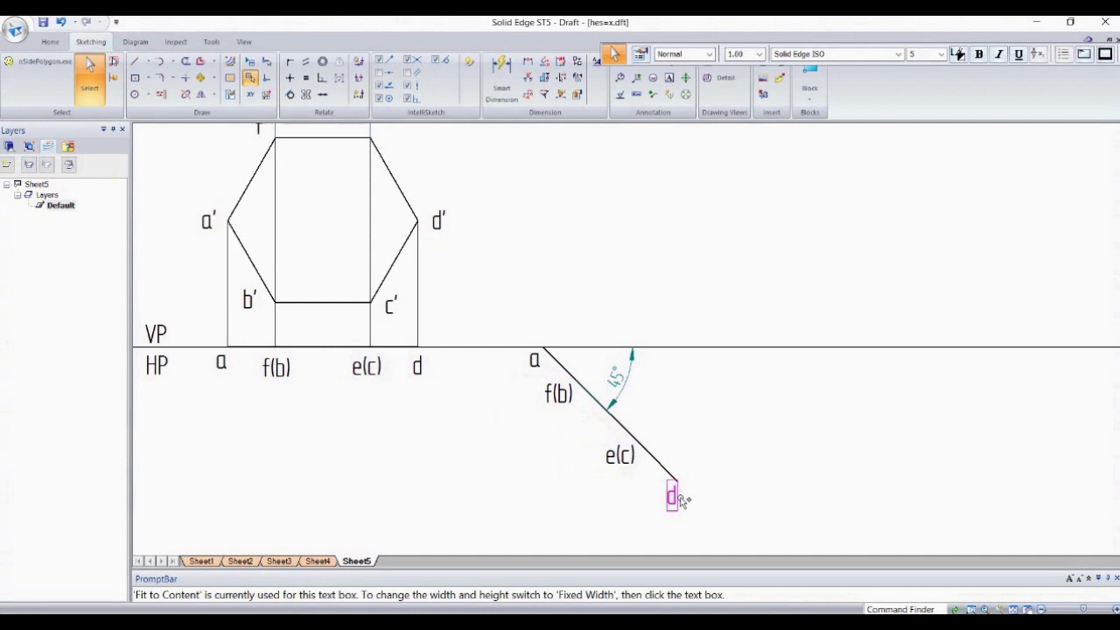
left_click(683, 500)
key("ctrl+shift+a")
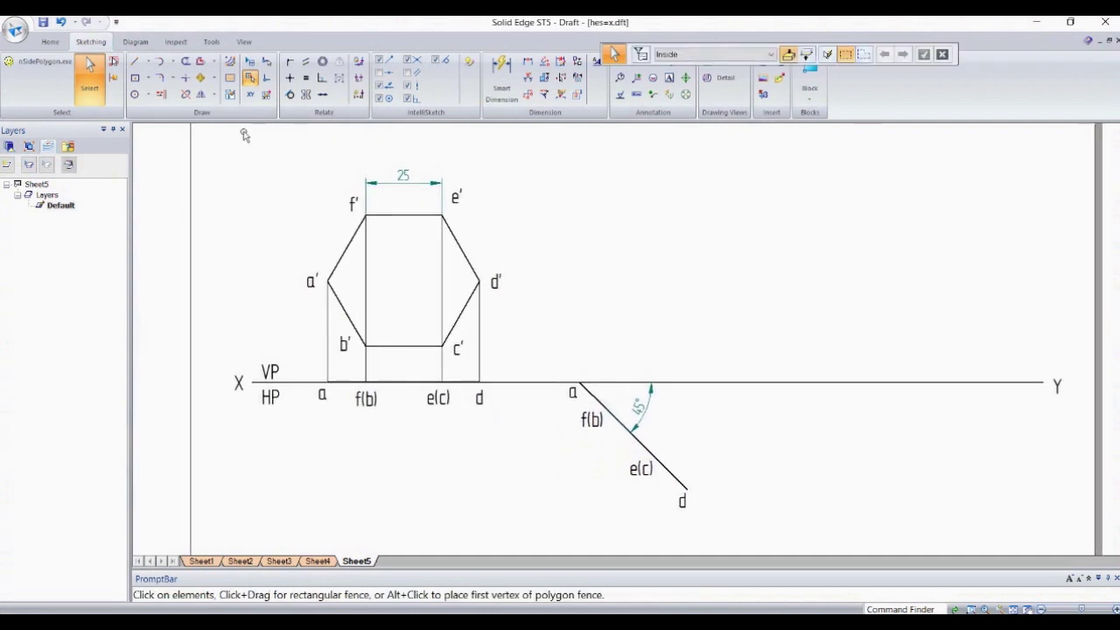
Step: Draw thin horizontal projectors from e' and through a'–d' across to the right
left_click(135, 61)
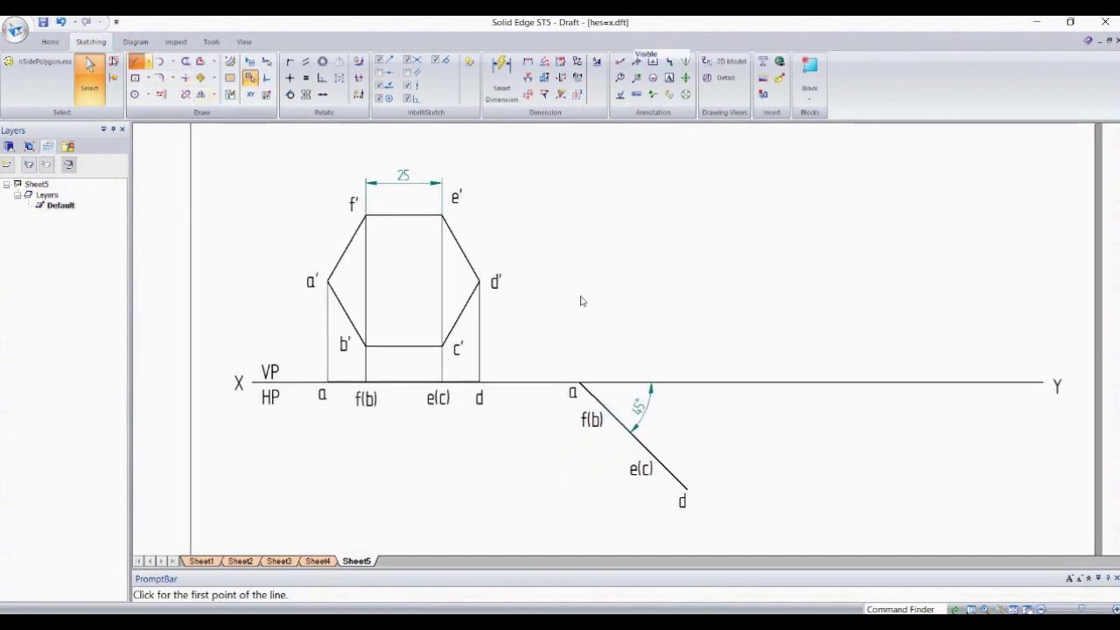
left_click(442, 212)
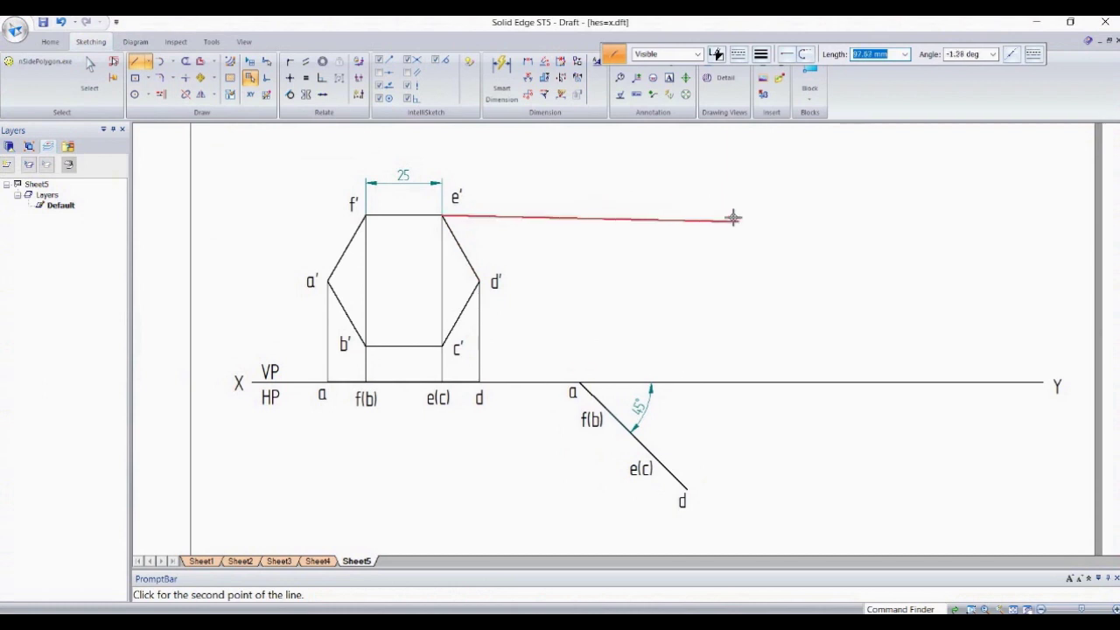
left_click(761, 54)
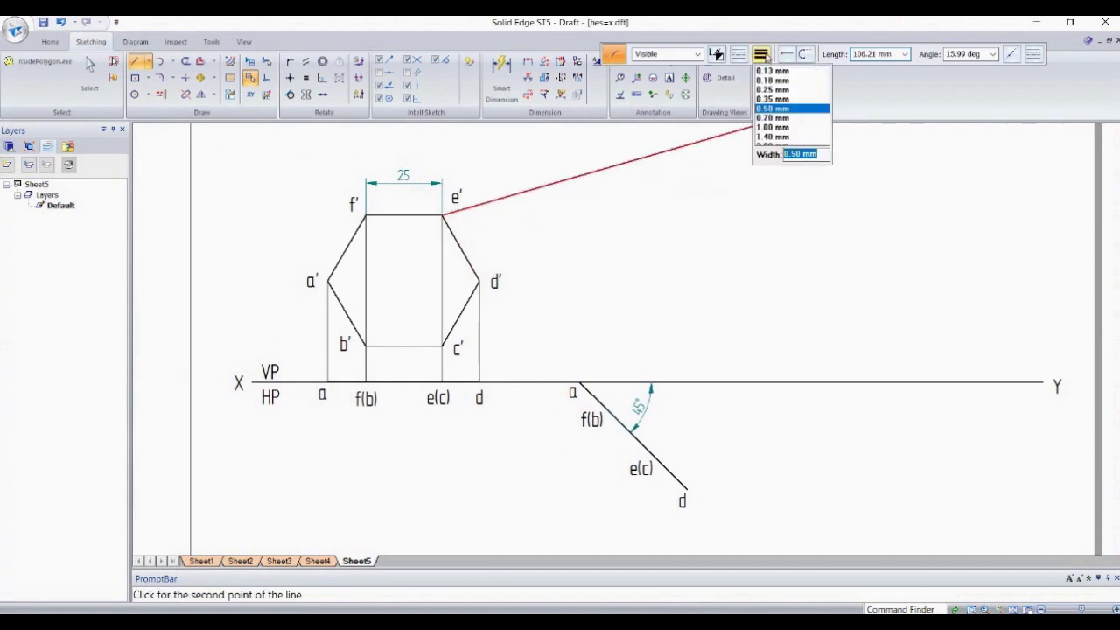
left_click(765, 75)
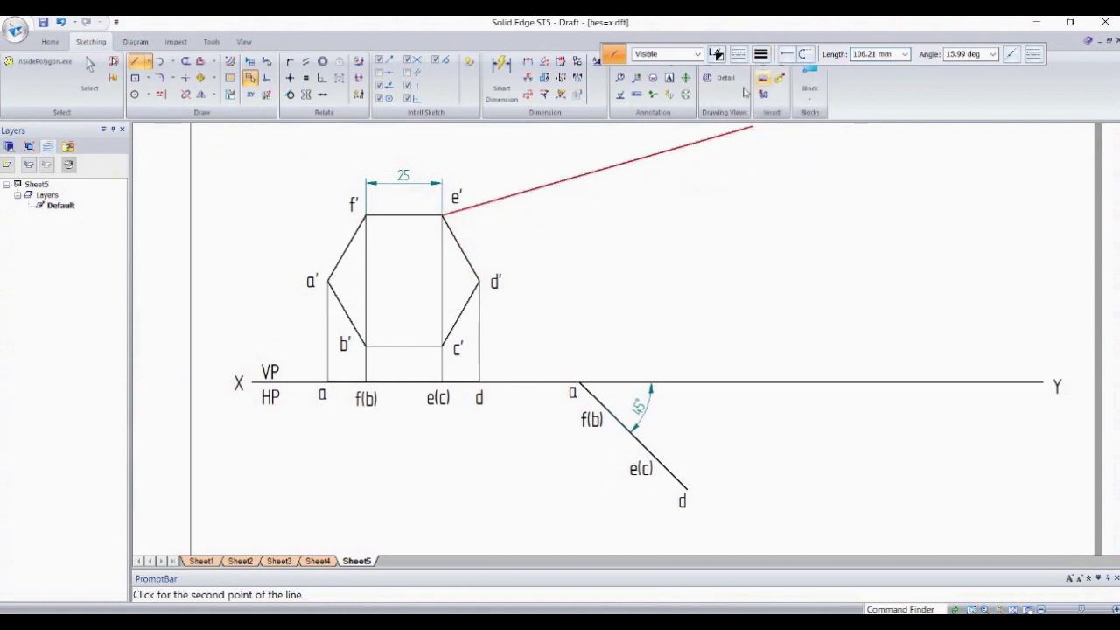
left_click(703, 215)
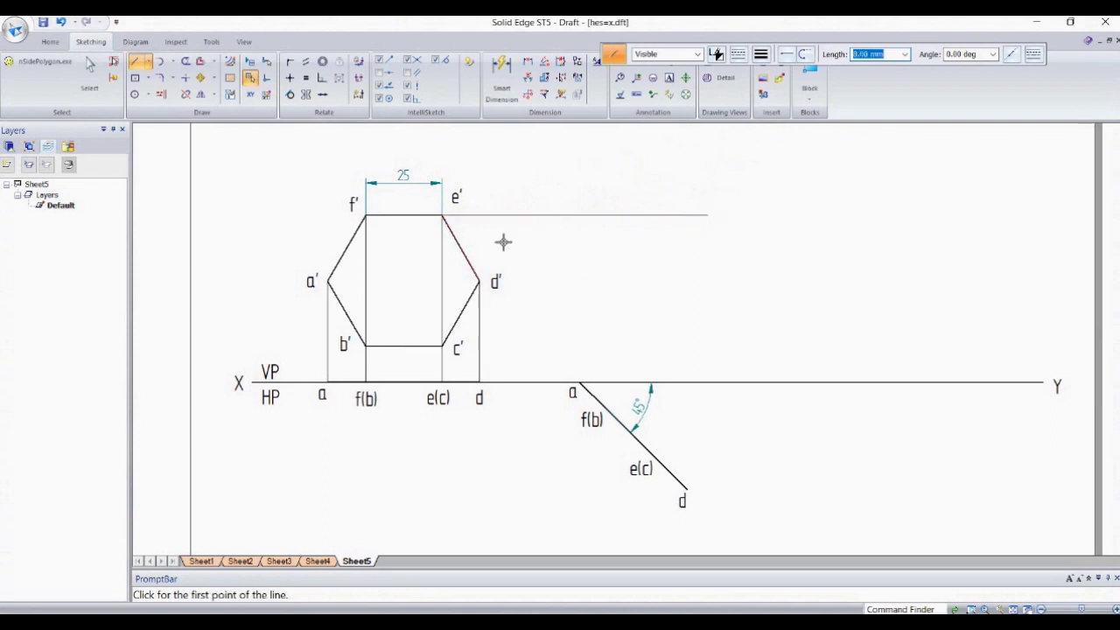
left_click(328, 281)
left_click(726, 281)
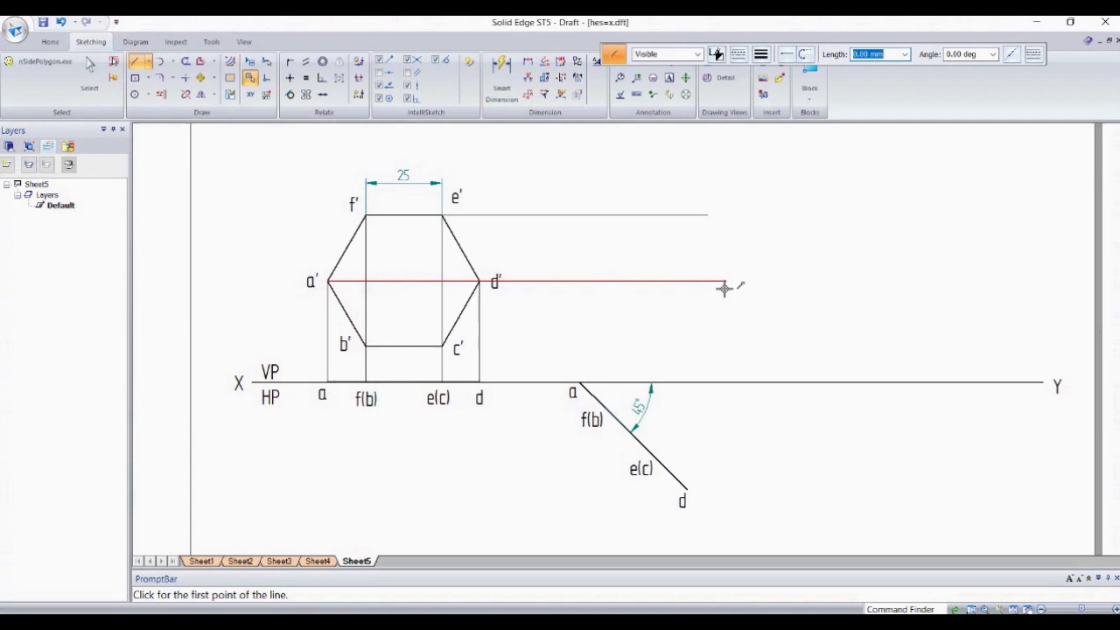
Step: Draw vertical projectors up from a, f(b), e(c) and d, plus a horizontal projector from c'
left_click(580, 381)
left_click(581, 282)
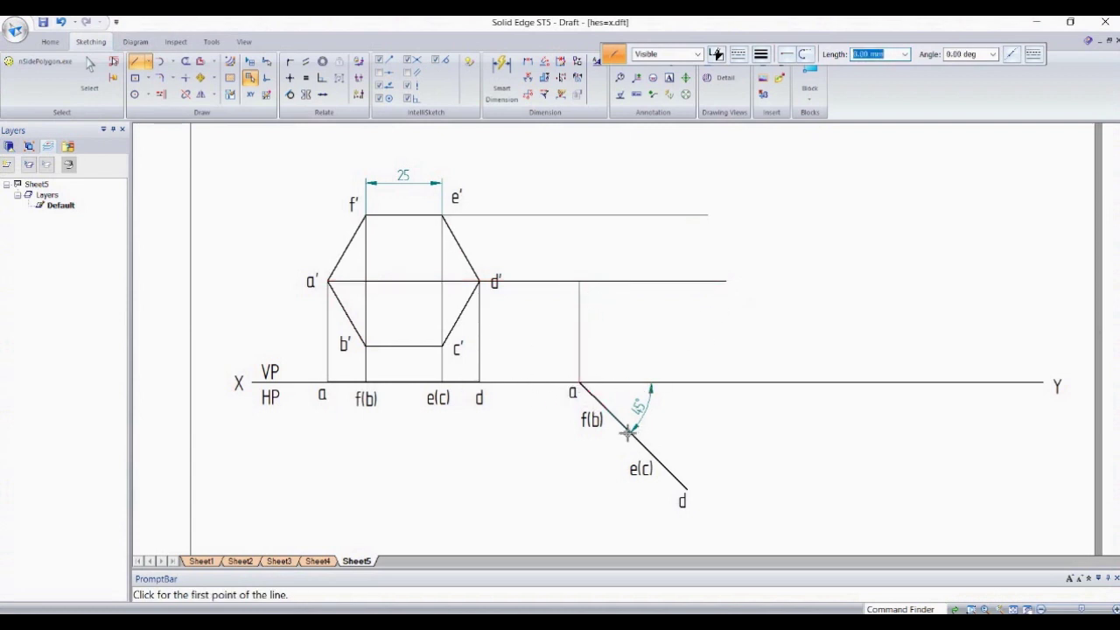
left_click(606, 406)
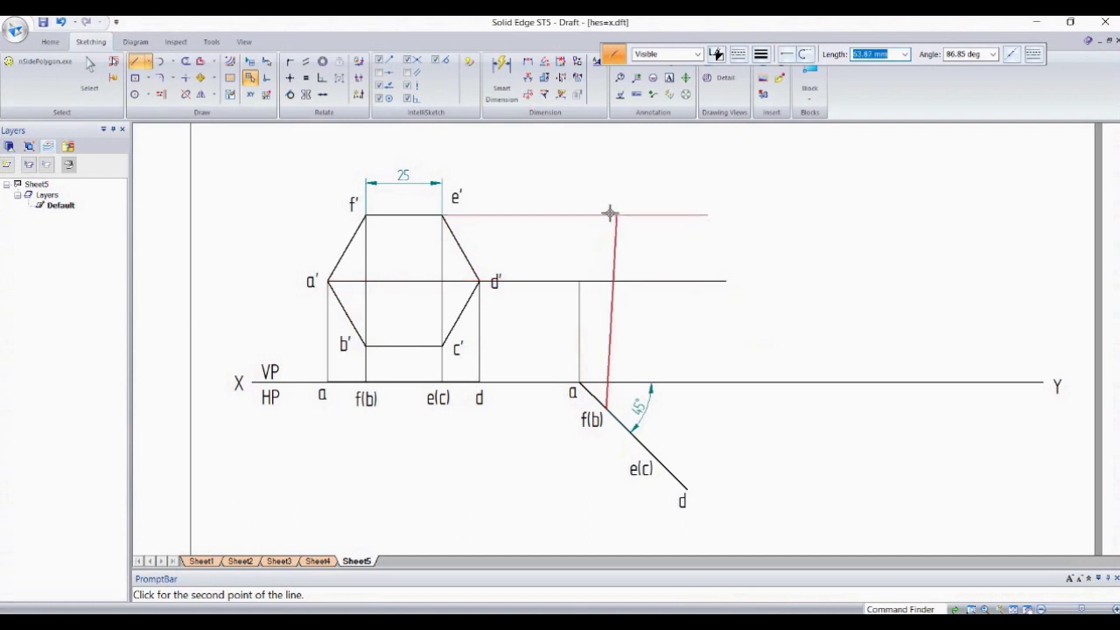
left_click(607, 214)
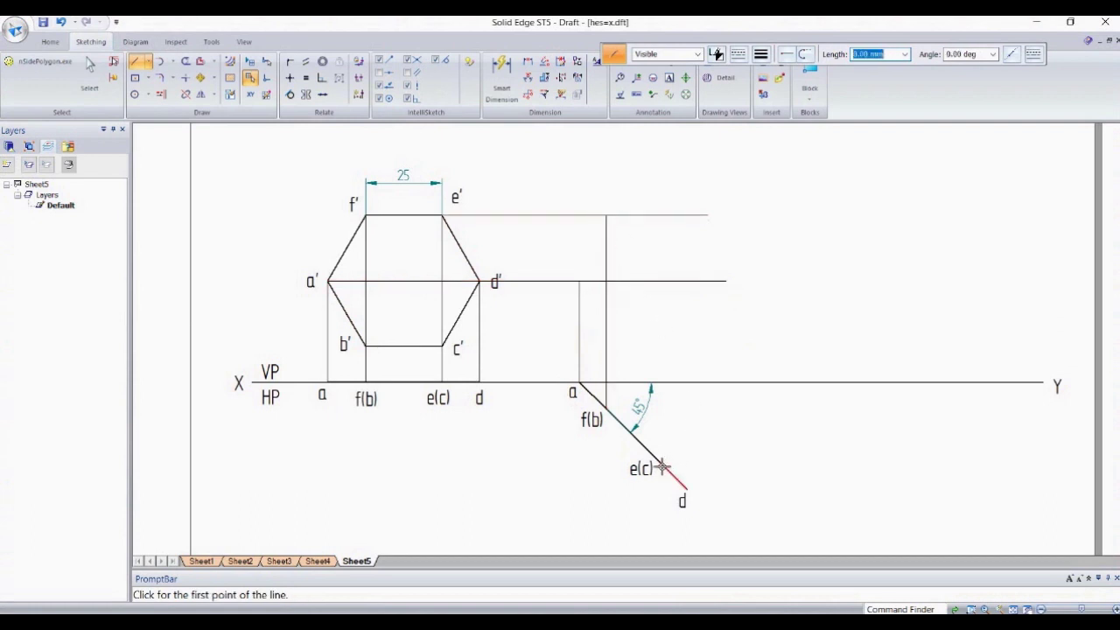
left_click(661, 463)
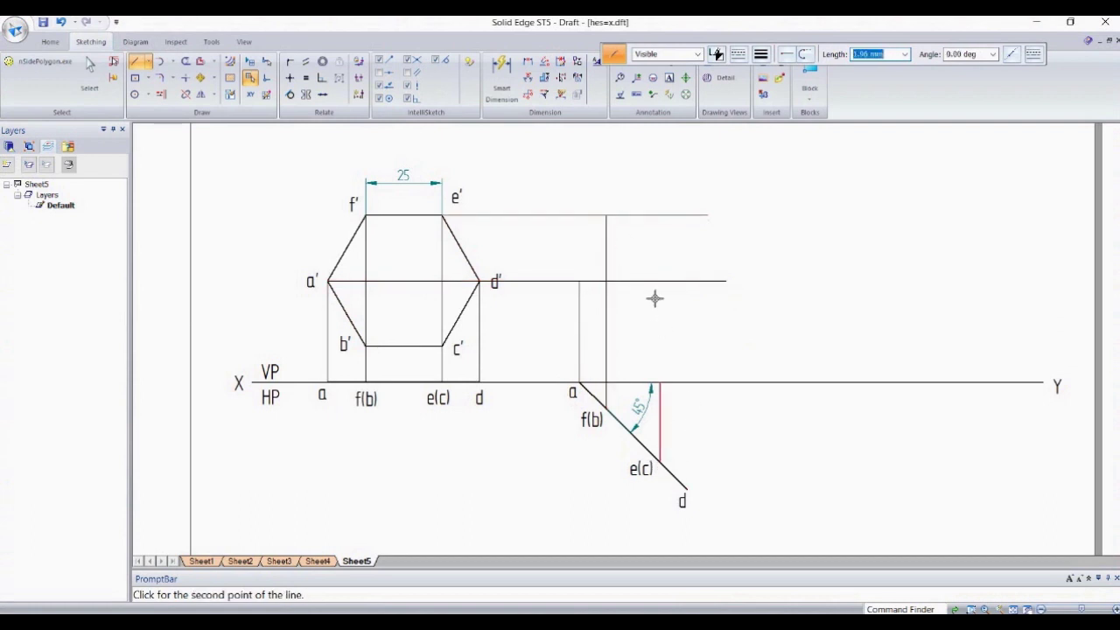
left_click(661, 215)
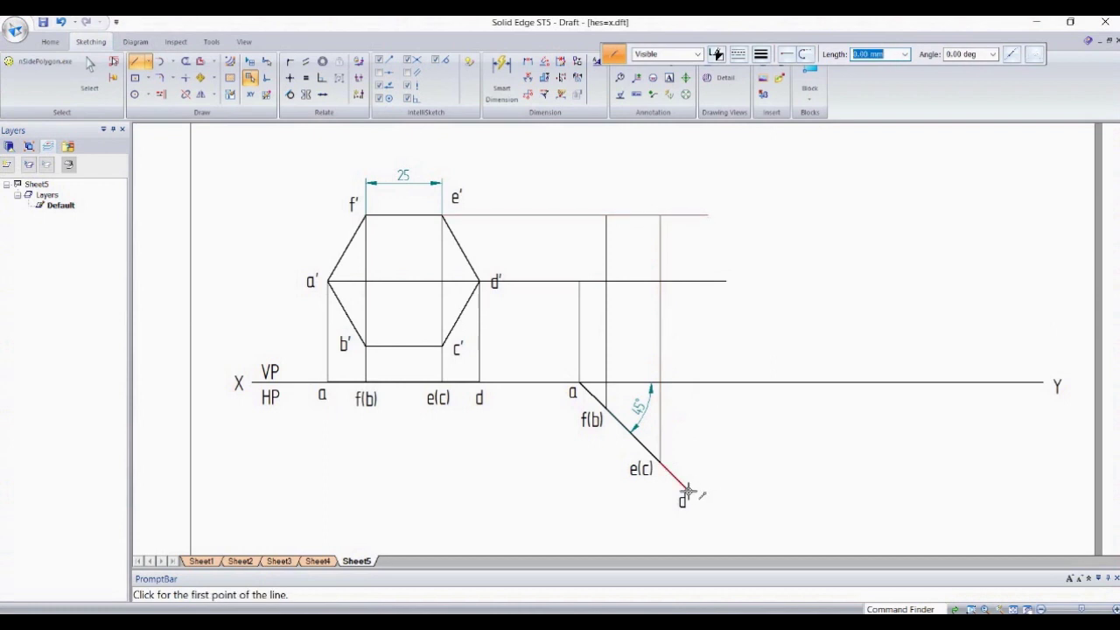
left_click(687, 489)
left_click(688, 281)
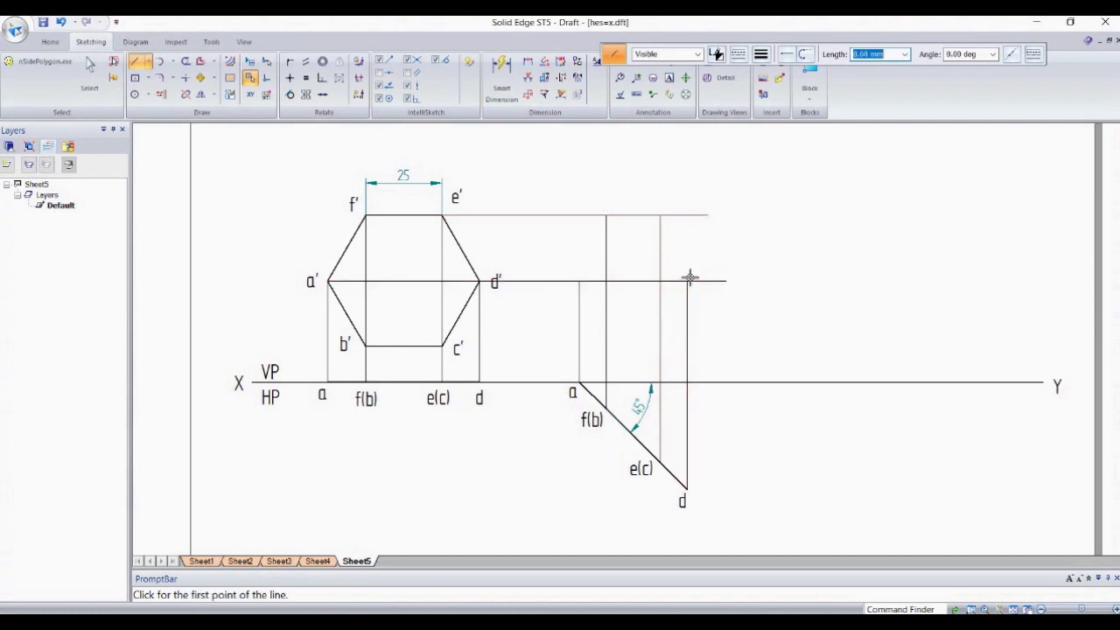
left_click(443, 346)
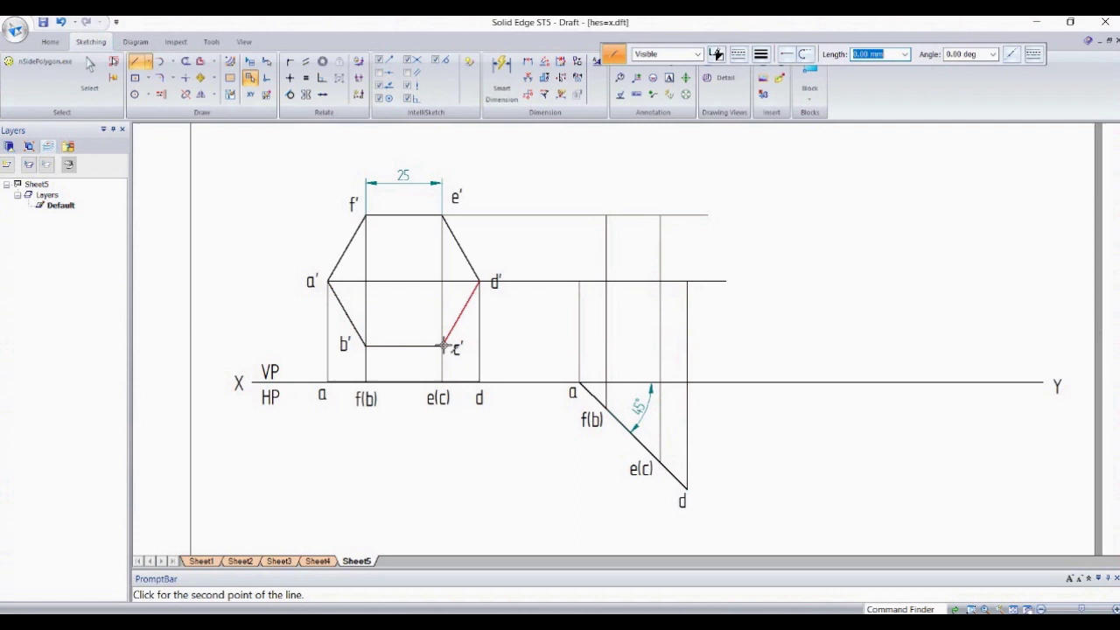
left_click(661, 346)
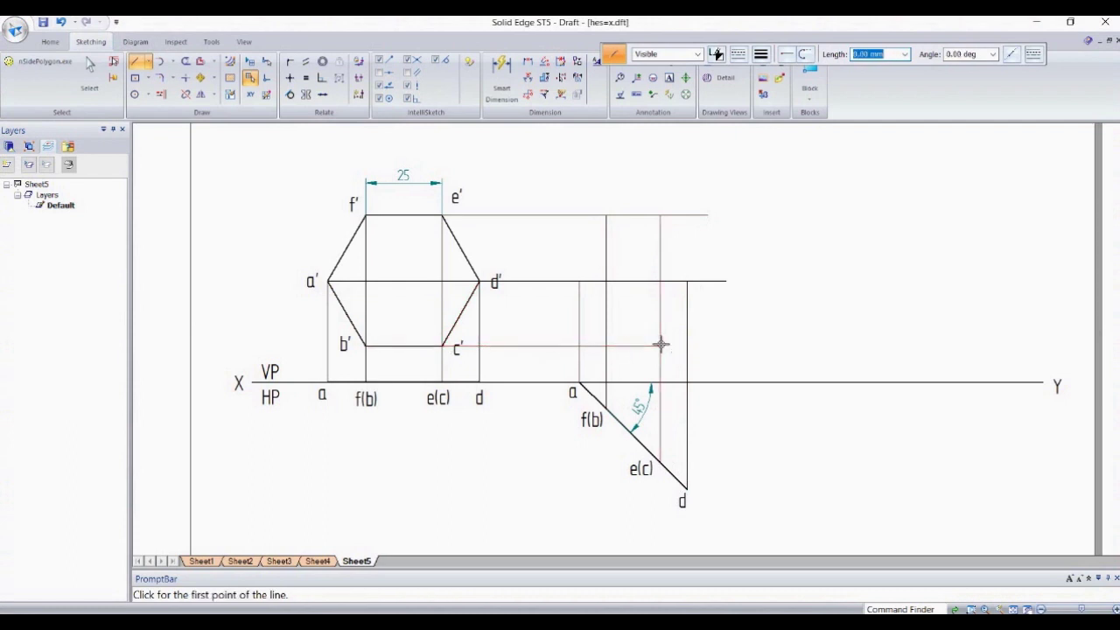
Step: Trim the overhanging projector ends and set the line width to 0.50 mm
left_click(185, 61)
left_click(680, 214)
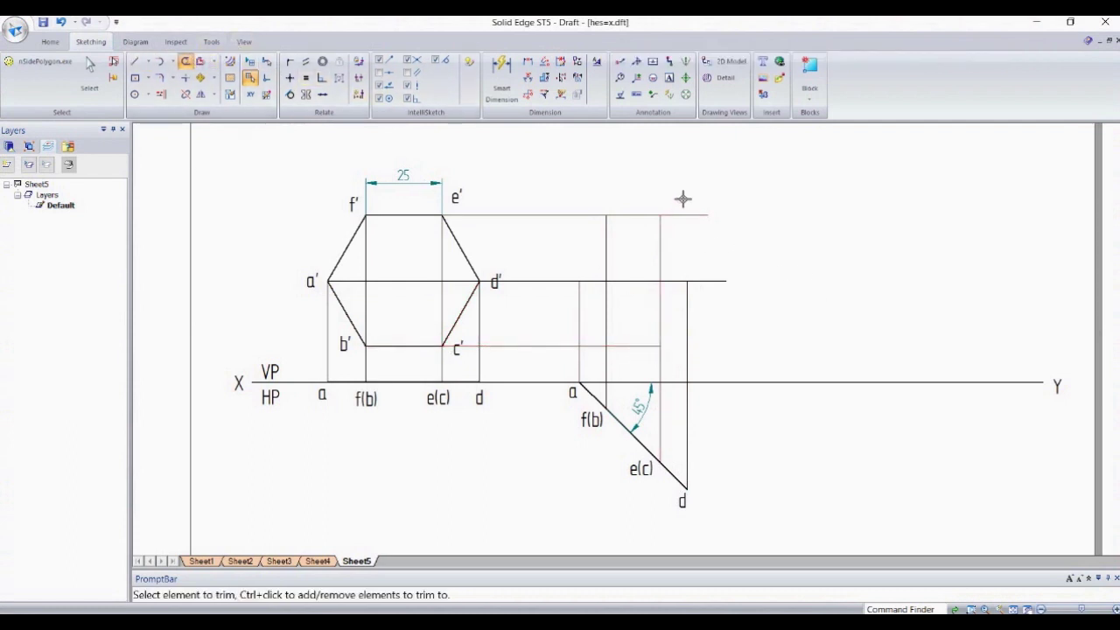
left_click(705, 281)
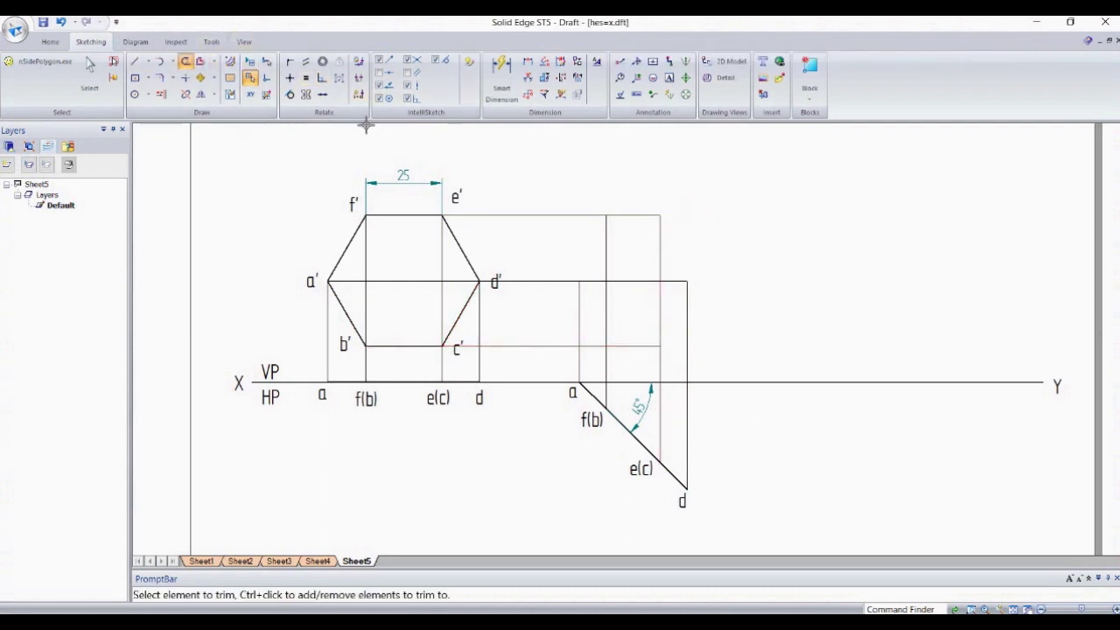
left_click(133, 61)
left_click(761, 54)
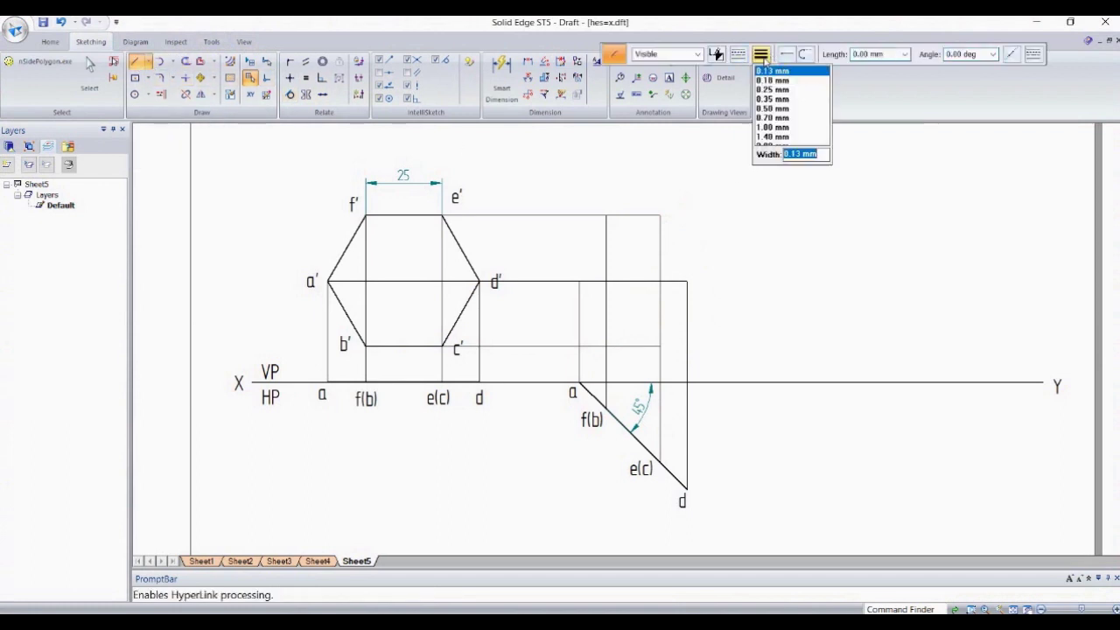
left_click(772, 109)
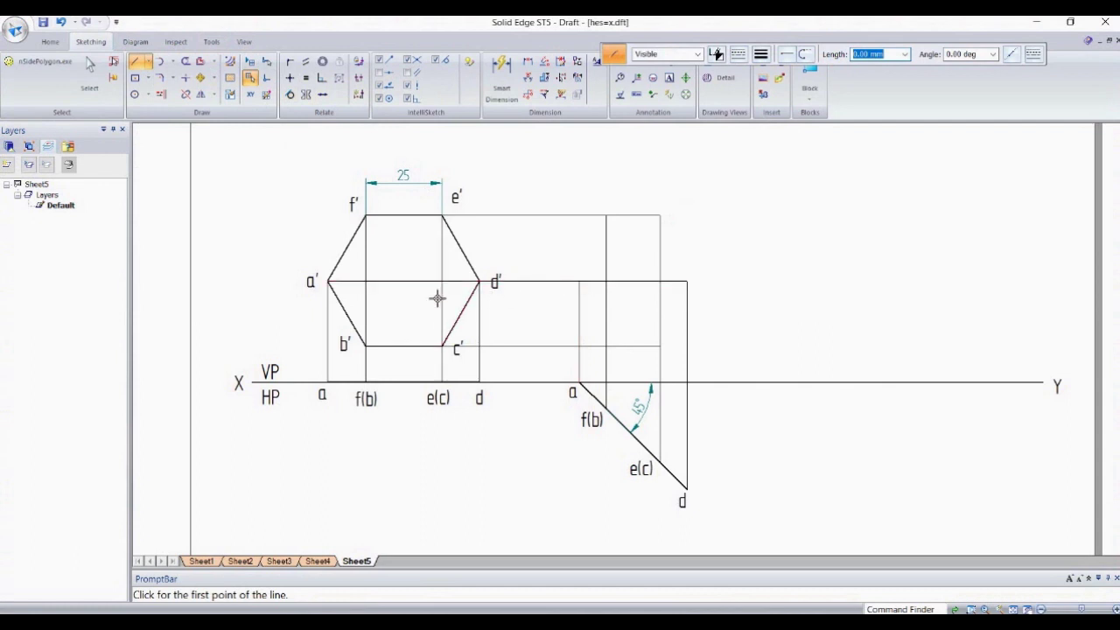
key("Escape")
Step: Copy labels a', c', b', d', e' and f' onto the matching intersections of the new view
left_click(312, 274)
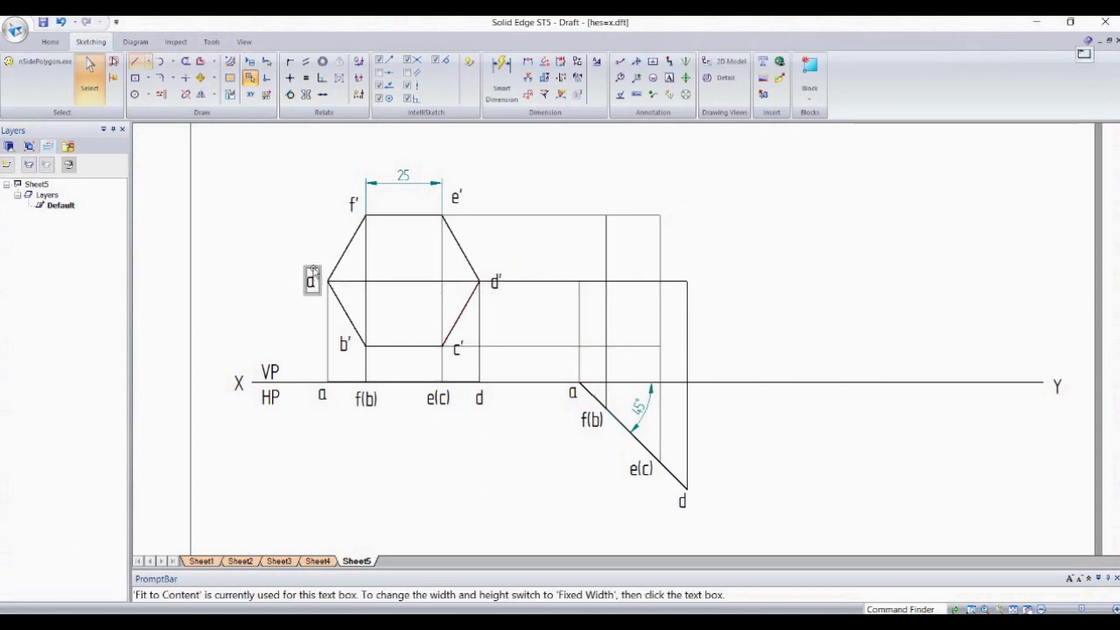
left_click_drag(313, 275, 575, 262)
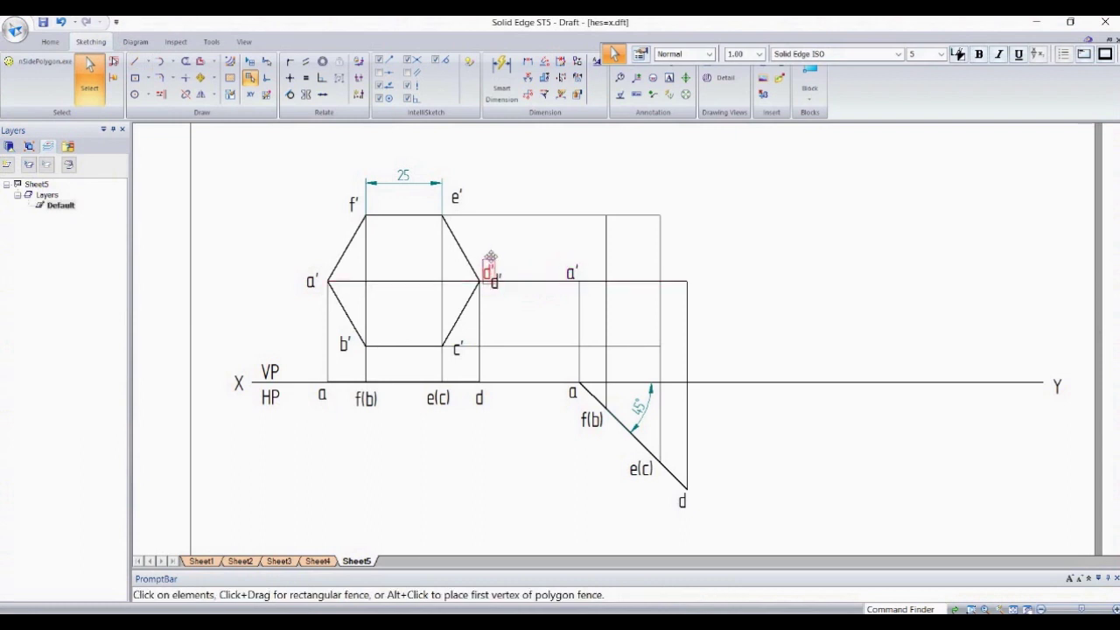
left_click_drag(498, 265, 485, 252)
left_click_drag(461, 341, 676, 353)
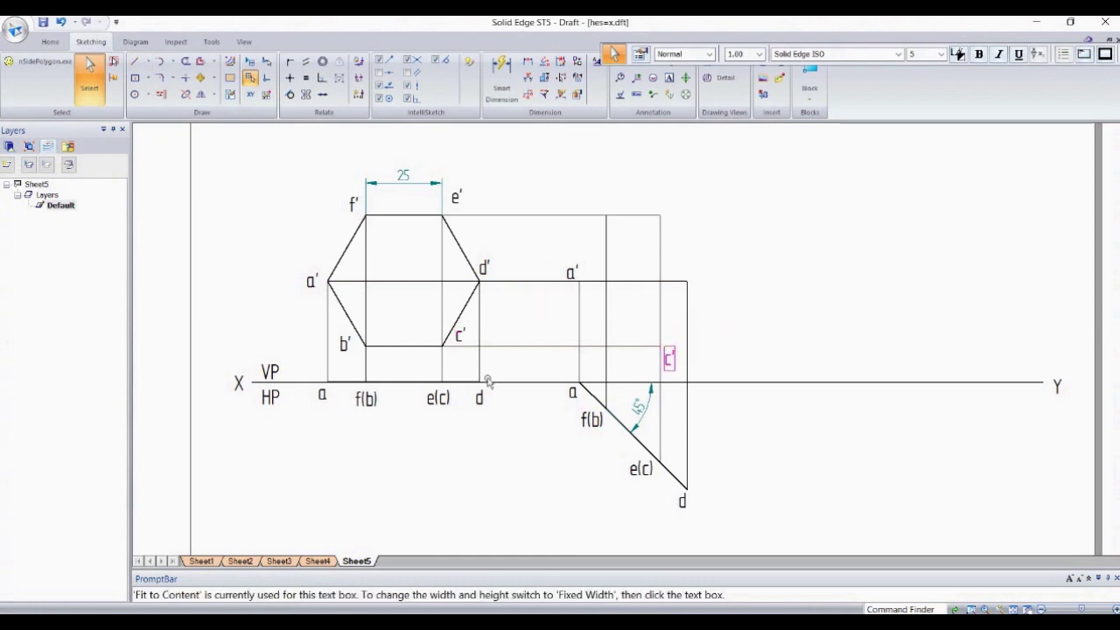
left_click(346, 346)
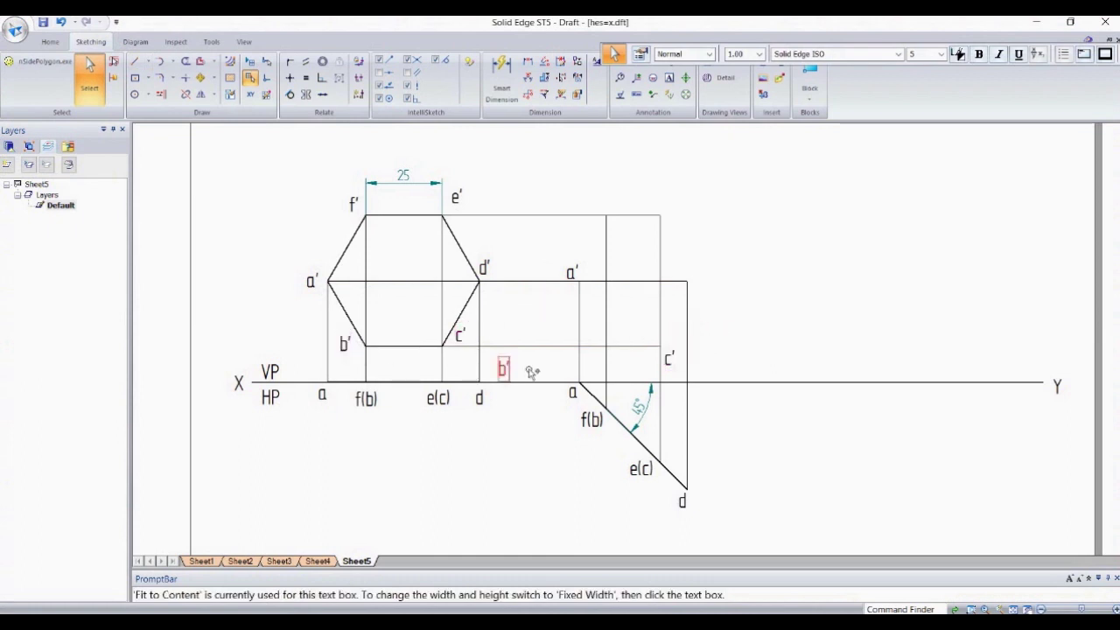
left_click(484, 267)
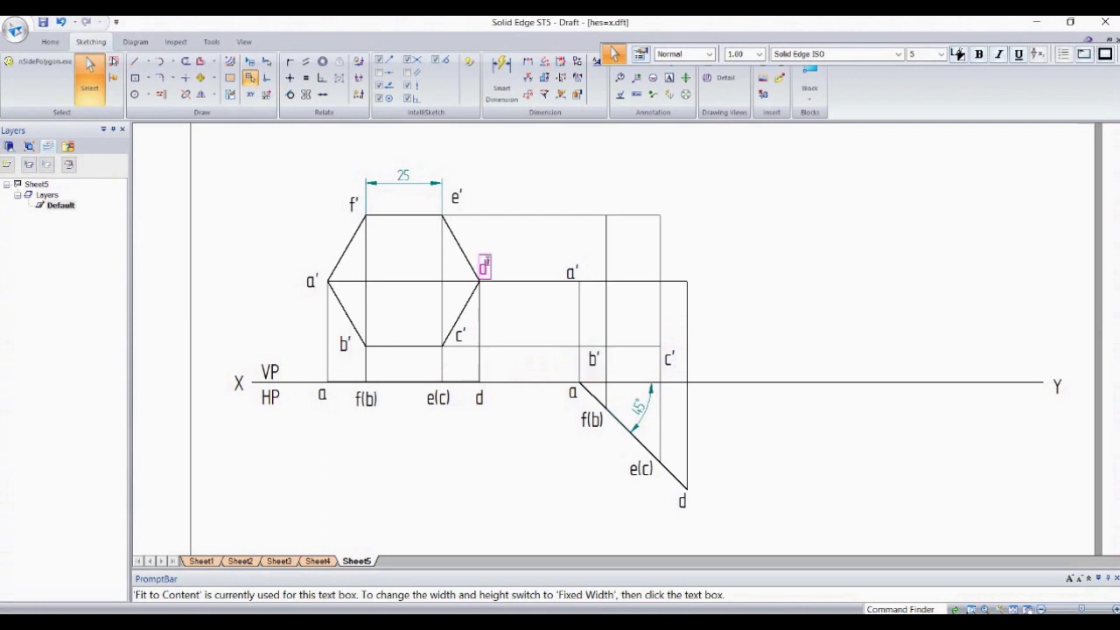
left_click(487, 257)
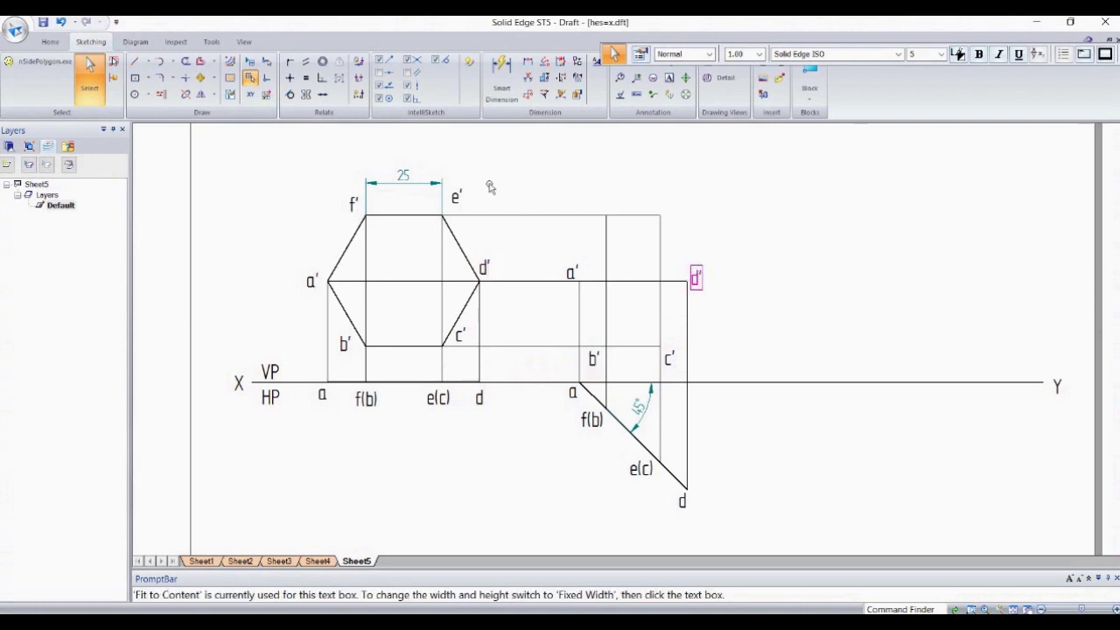
left_click(454, 194)
left_click(661, 206)
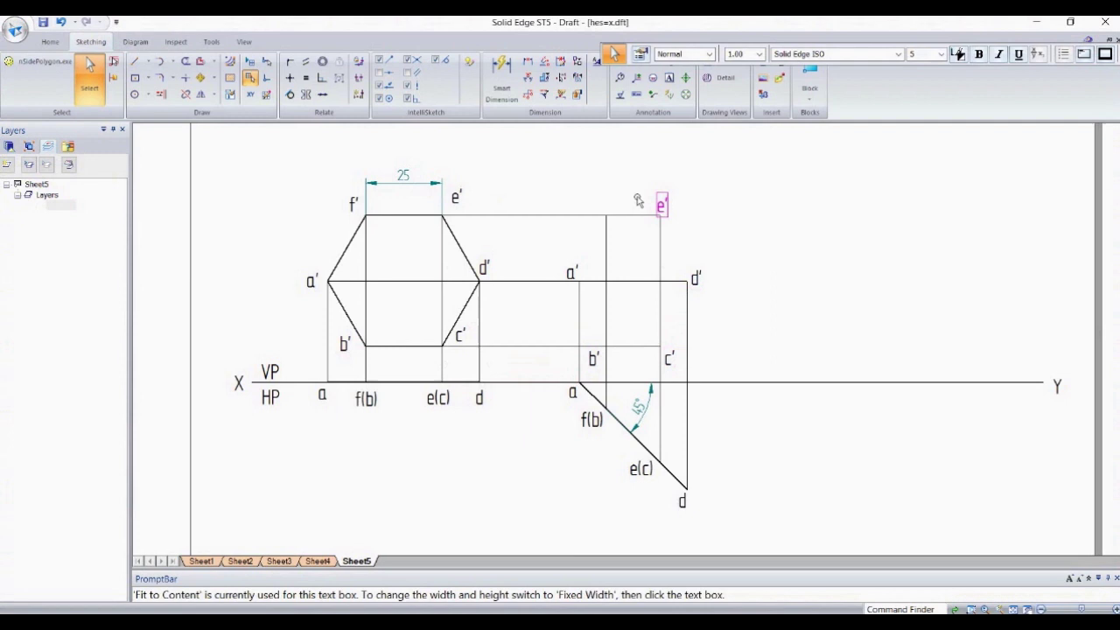
left_click(353, 201)
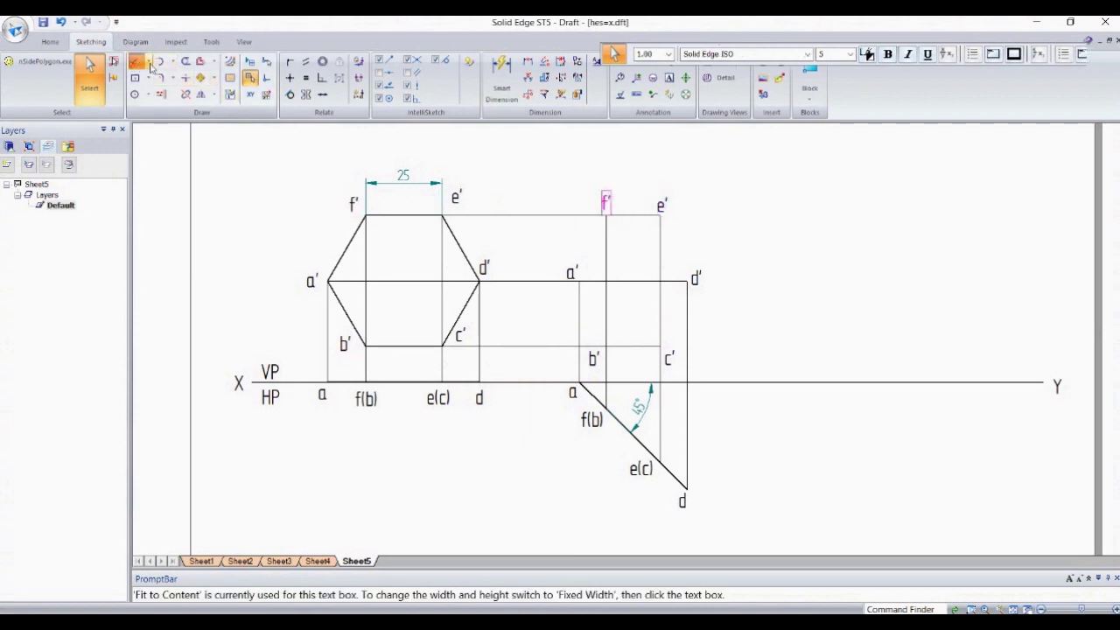
Step: Draw a closed 0.50 mm outline through a', b', c', d', e', f' and back to a'
left_click(135, 62)
left_click(760, 54)
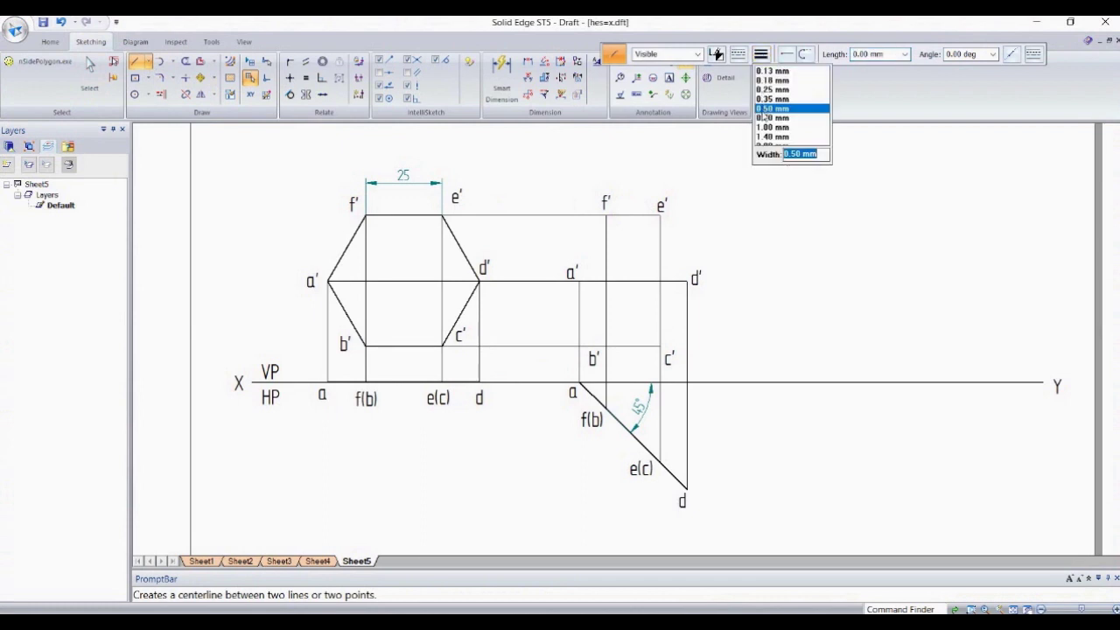
left_click(771, 115)
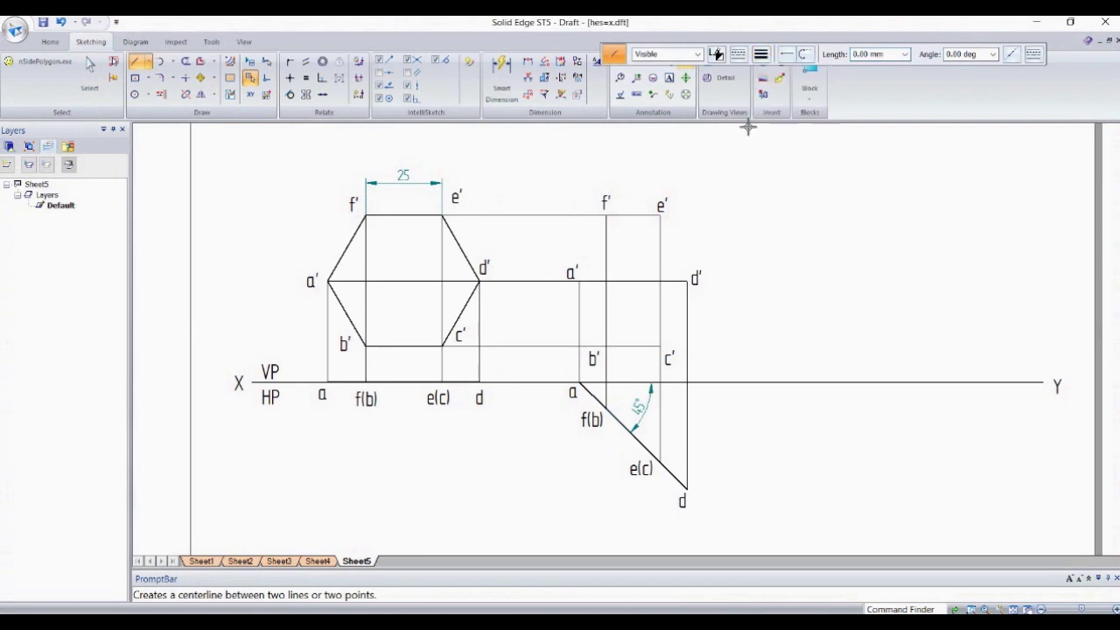
left_click(578, 279)
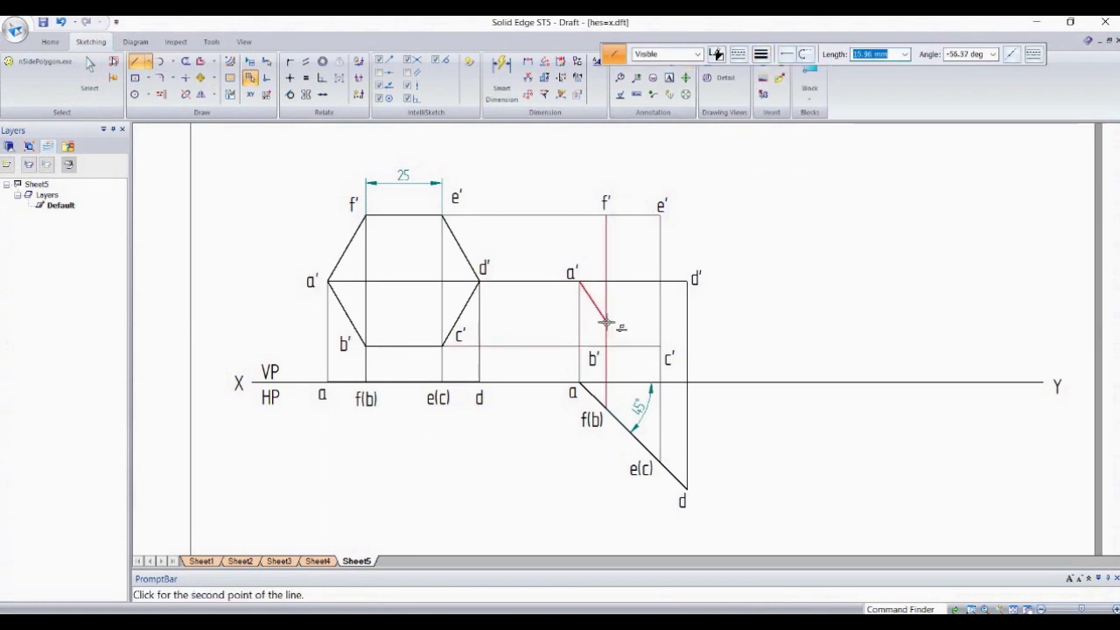
left_click(604, 341)
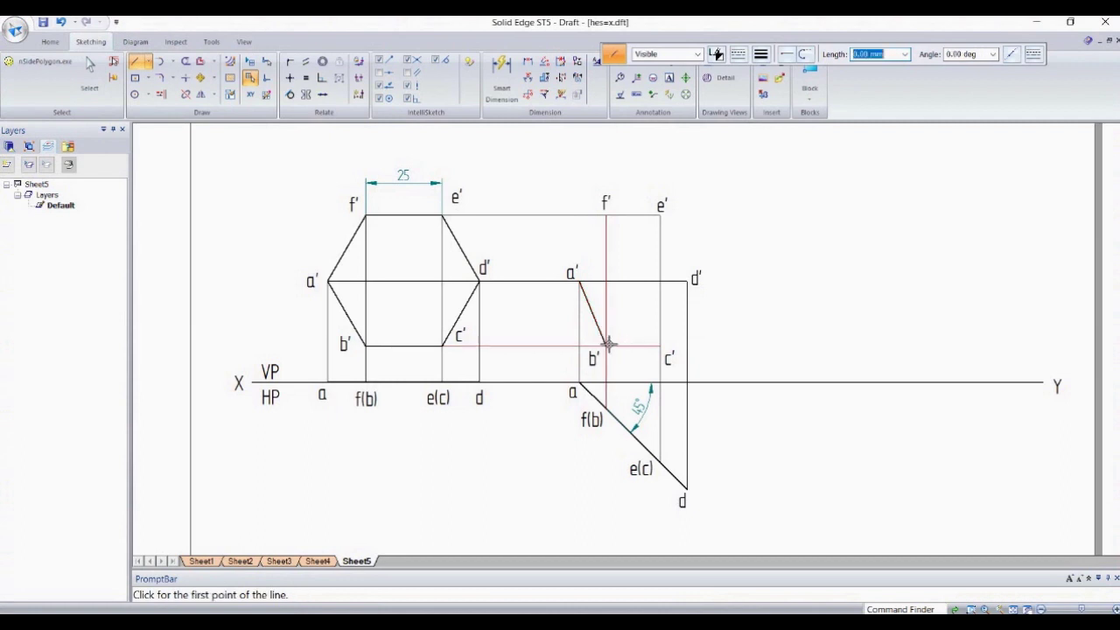
left_click(605, 344)
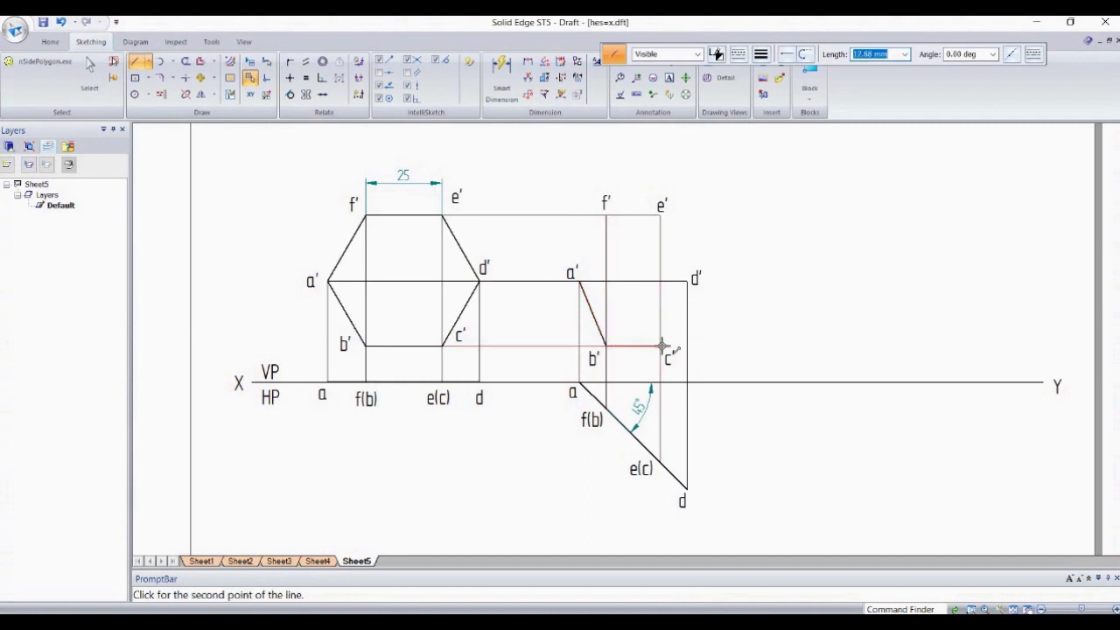
left_click(663, 346)
left_click(687, 281)
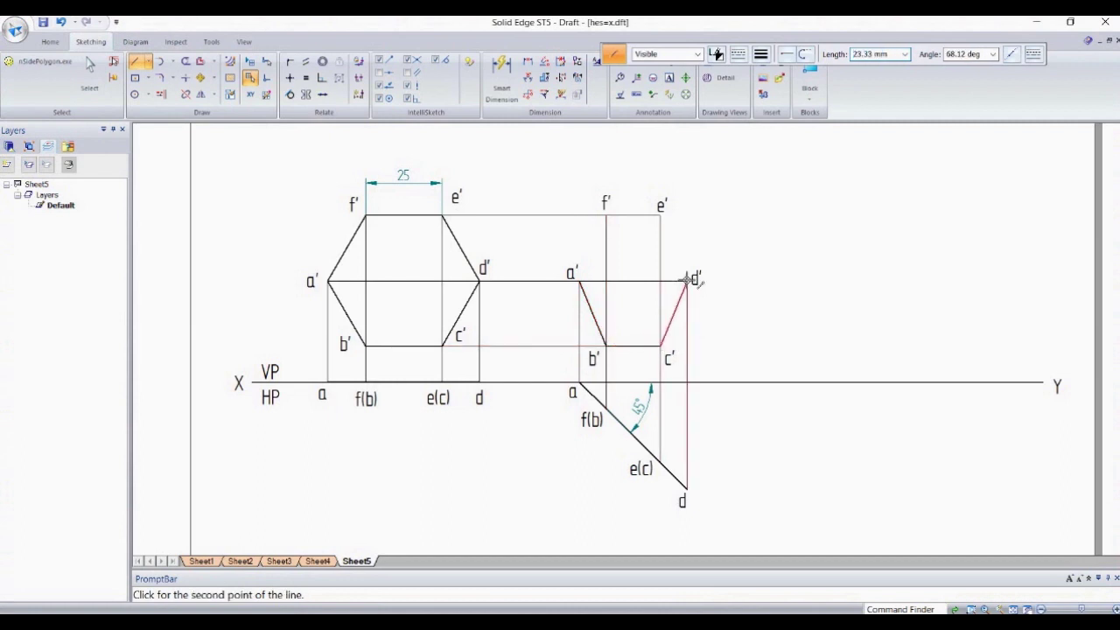
left_click(661, 214)
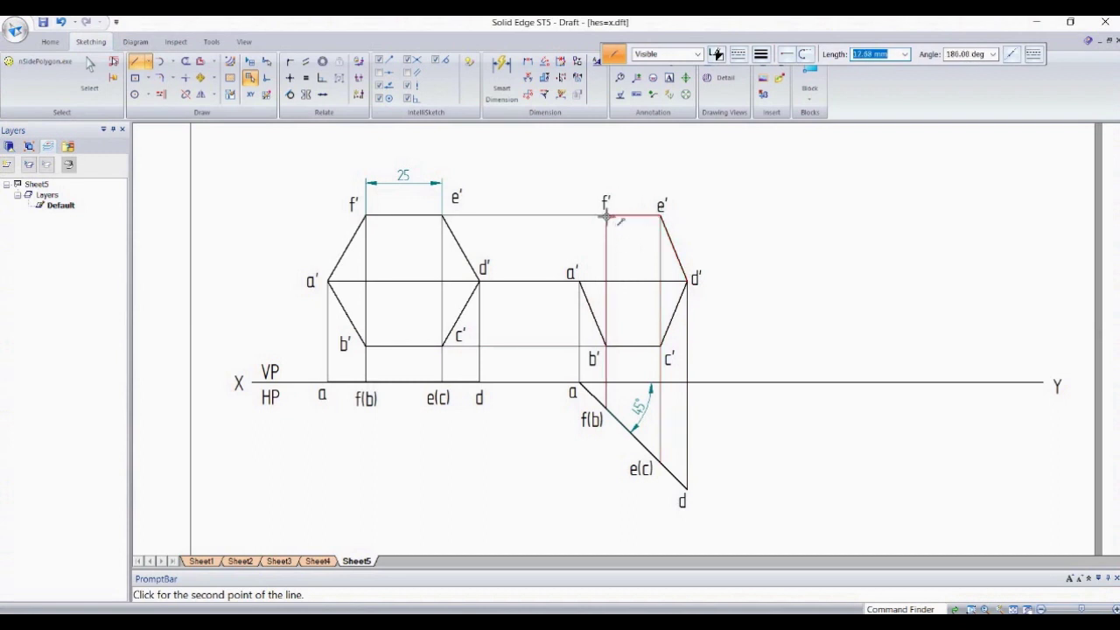
left_click(607, 215)
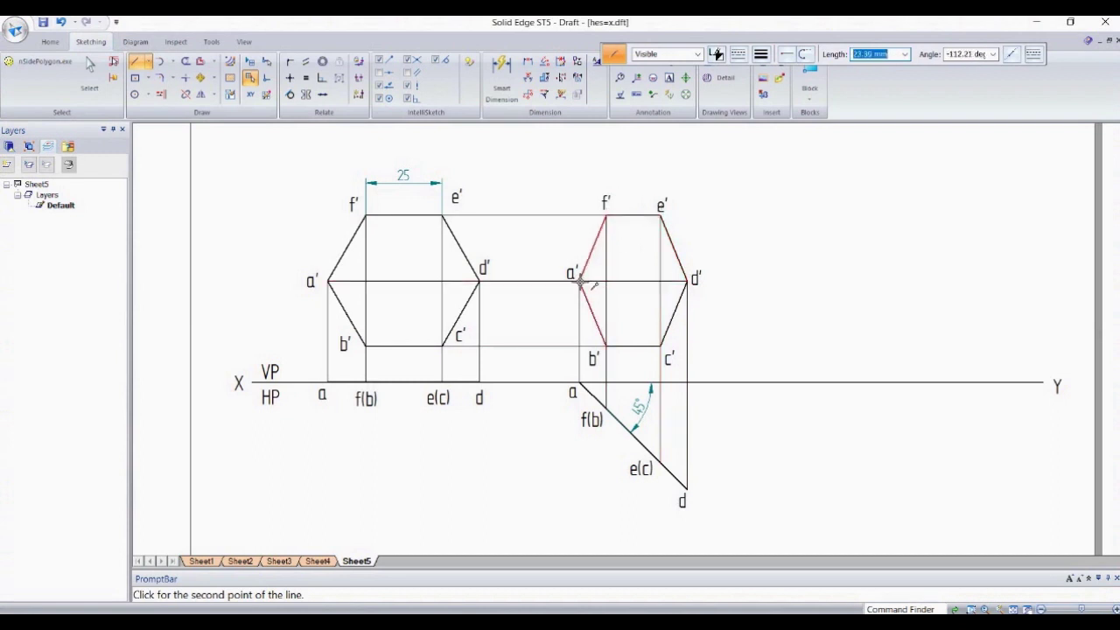
left_click(580, 281)
key("Escape")
key("Escape")
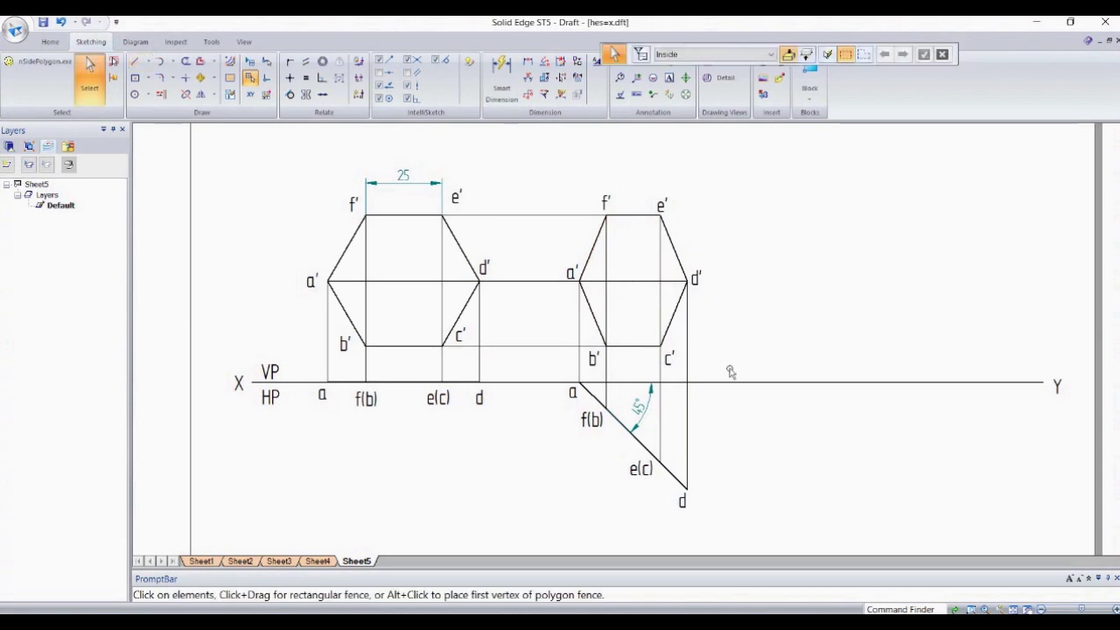
Step: Edit the problem statement so the diagonal 'appears to be inclined'
scroll(982, 225, "up", 3)
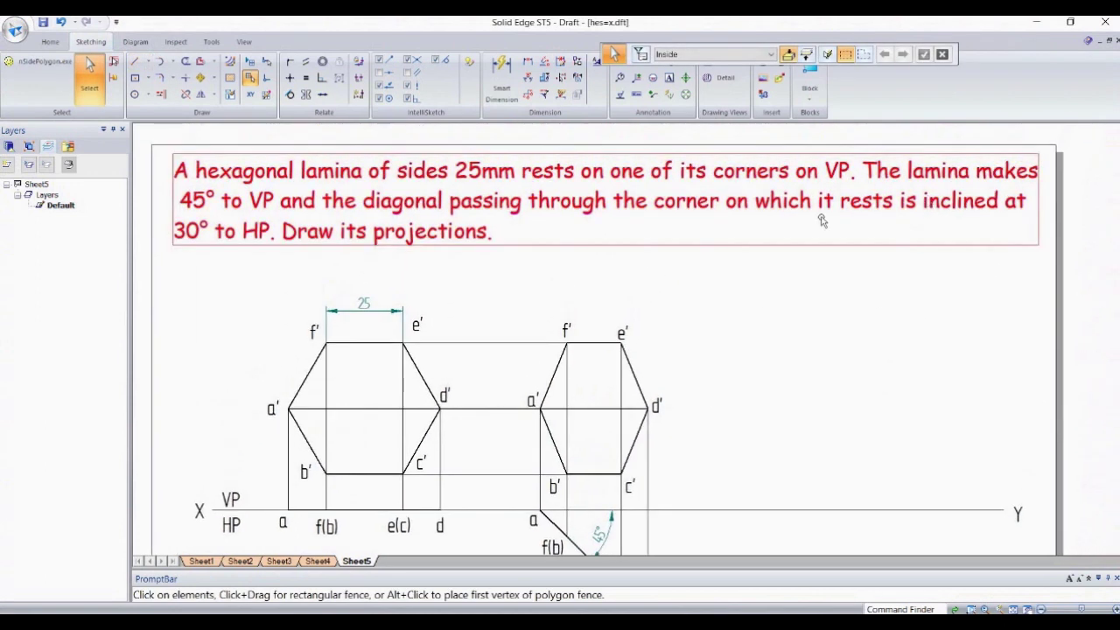
double_click(371, 191)
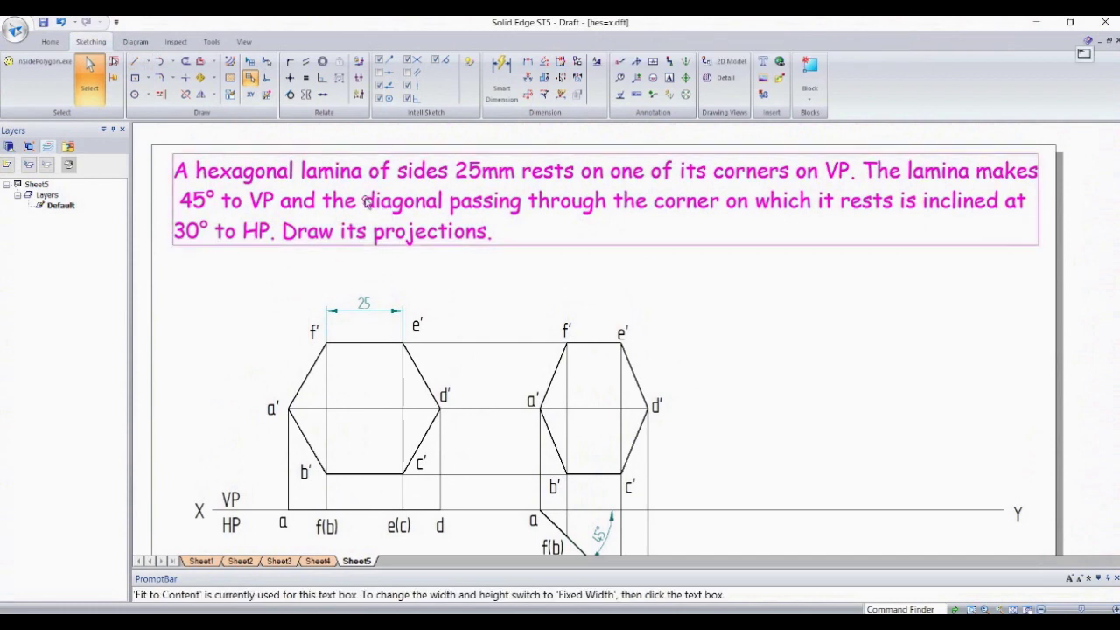
double_click(371, 199)
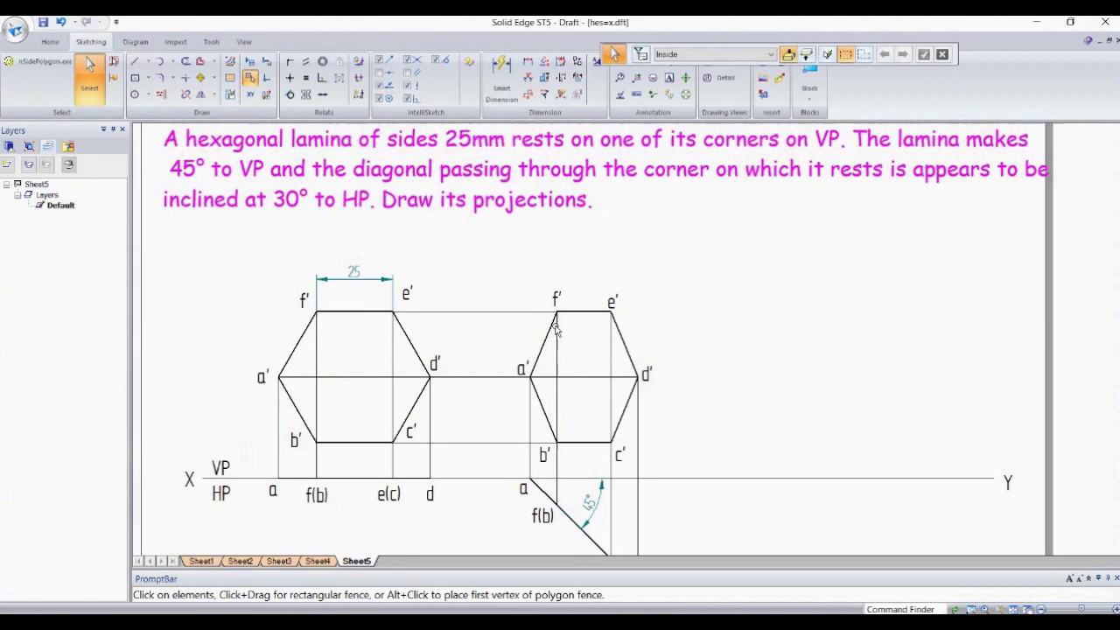
Step: Select the new hexagon's edges and move them from a' to a spot further right
left_click(553, 329)
left_click(581, 311, "ctrl")
left_click(624, 343, "ctrl")
left_click(613, 439, "ctrl")
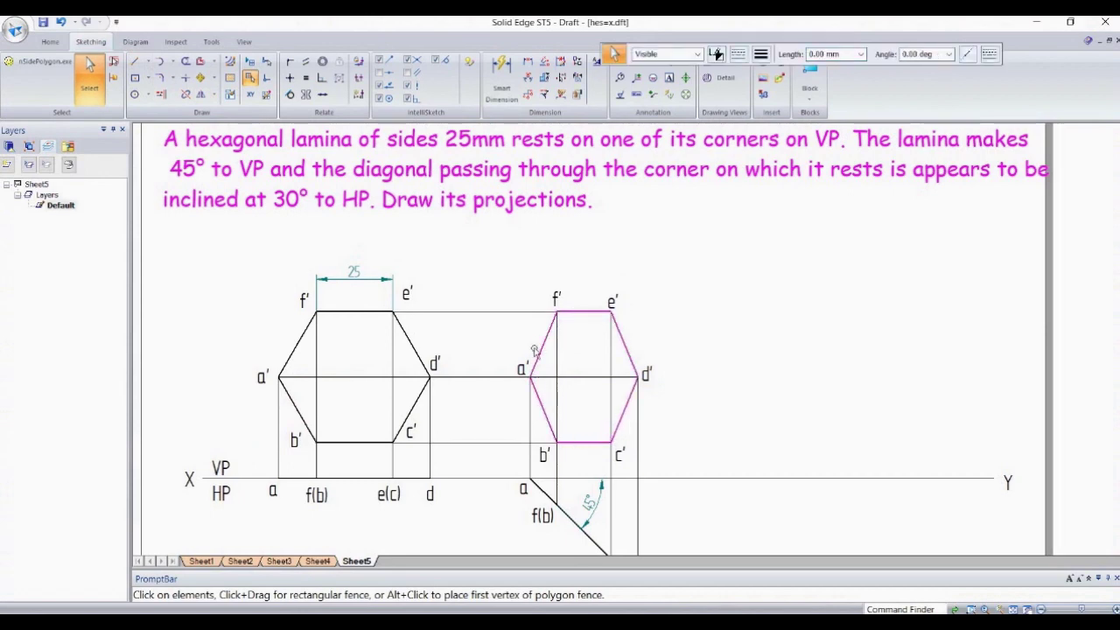
left_click(200, 77)
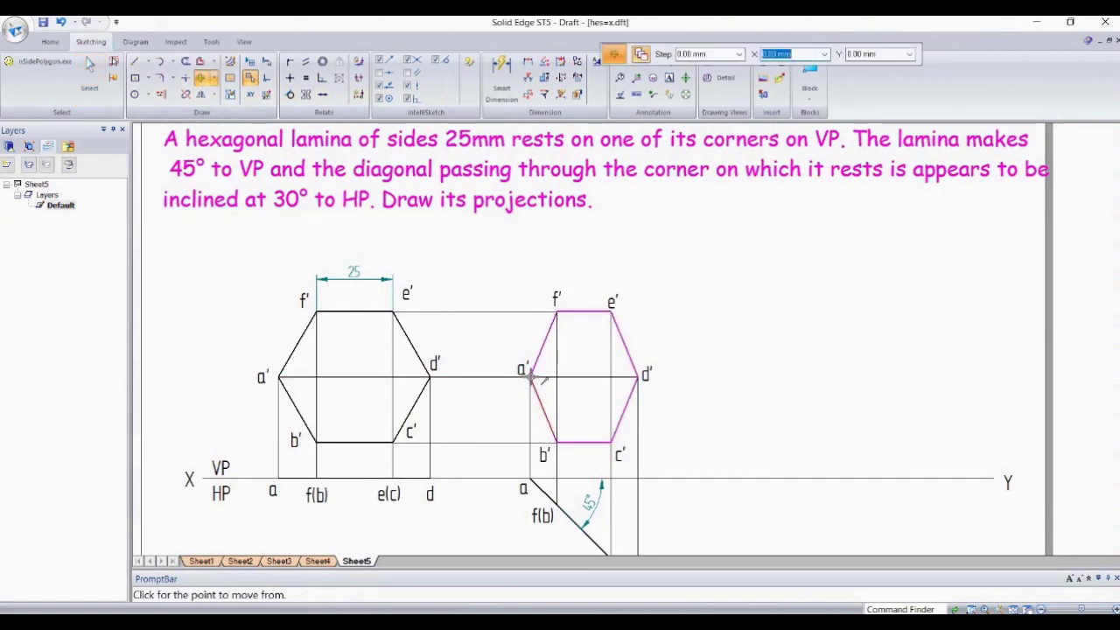
left_click(529, 376)
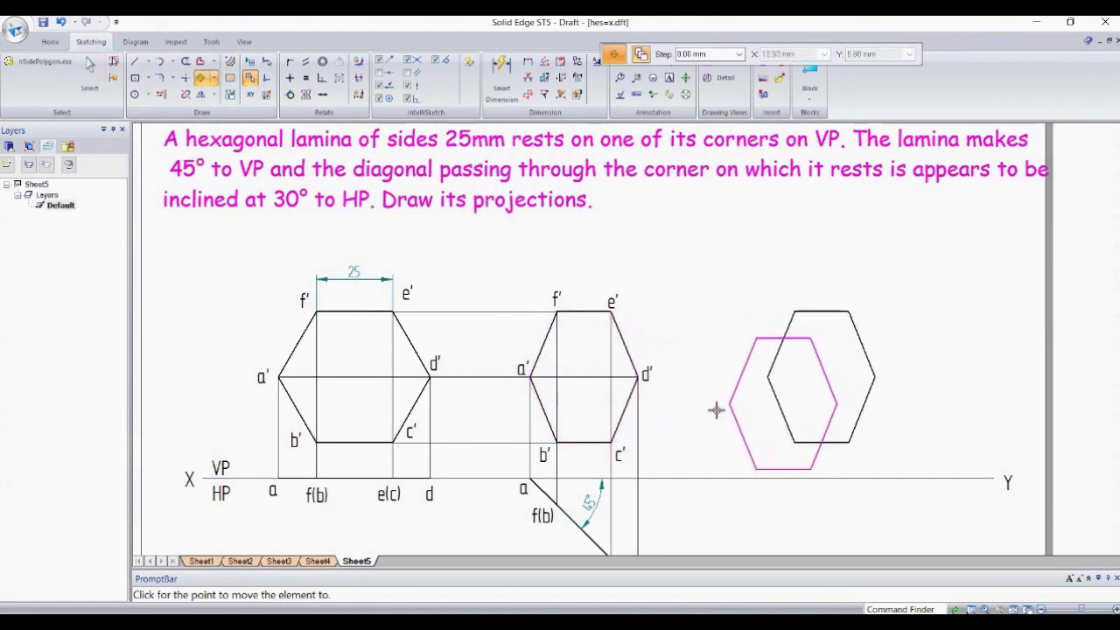
left_click(768, 378)
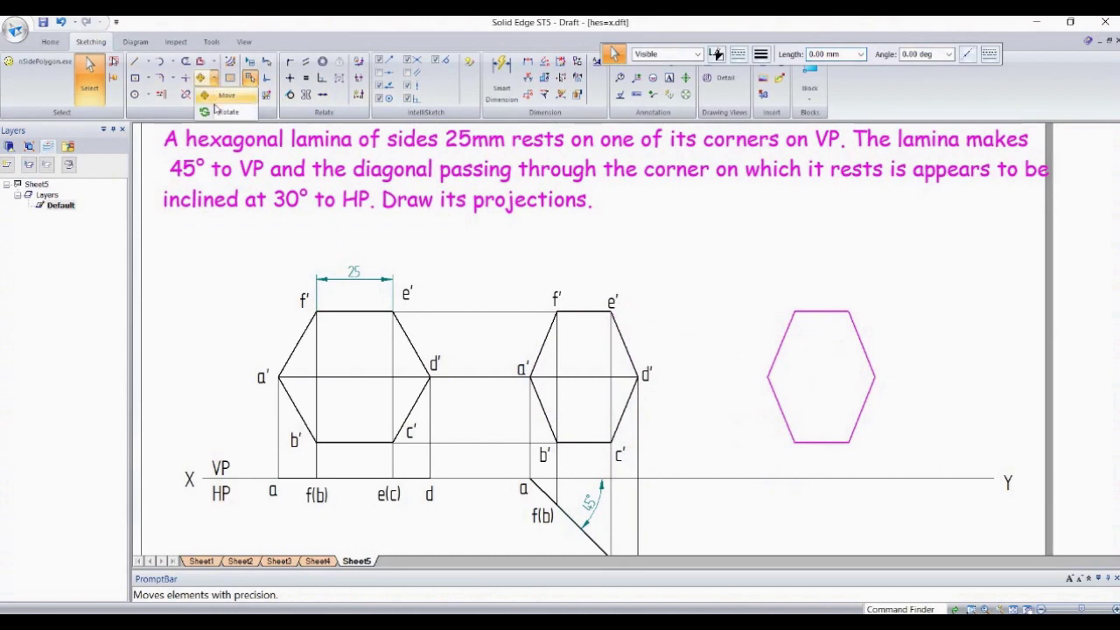
Step: Rotate the right-hand hexagon 30° about its left corner, using the right corner as reference
left_click(215, 79)
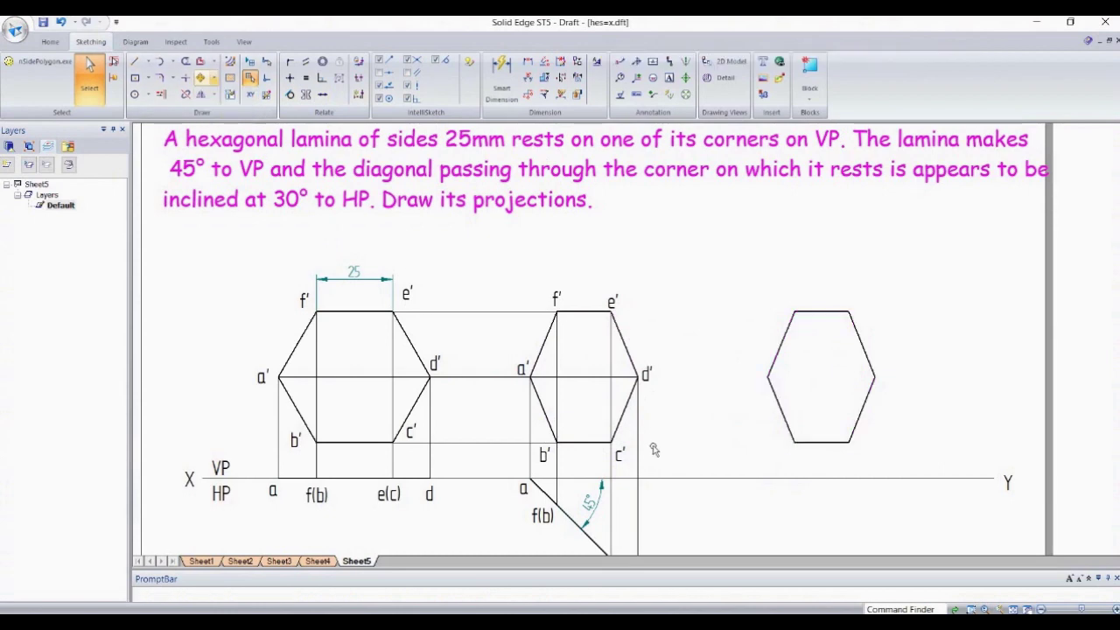
left_click(768, 377)
left_click(873, 377)
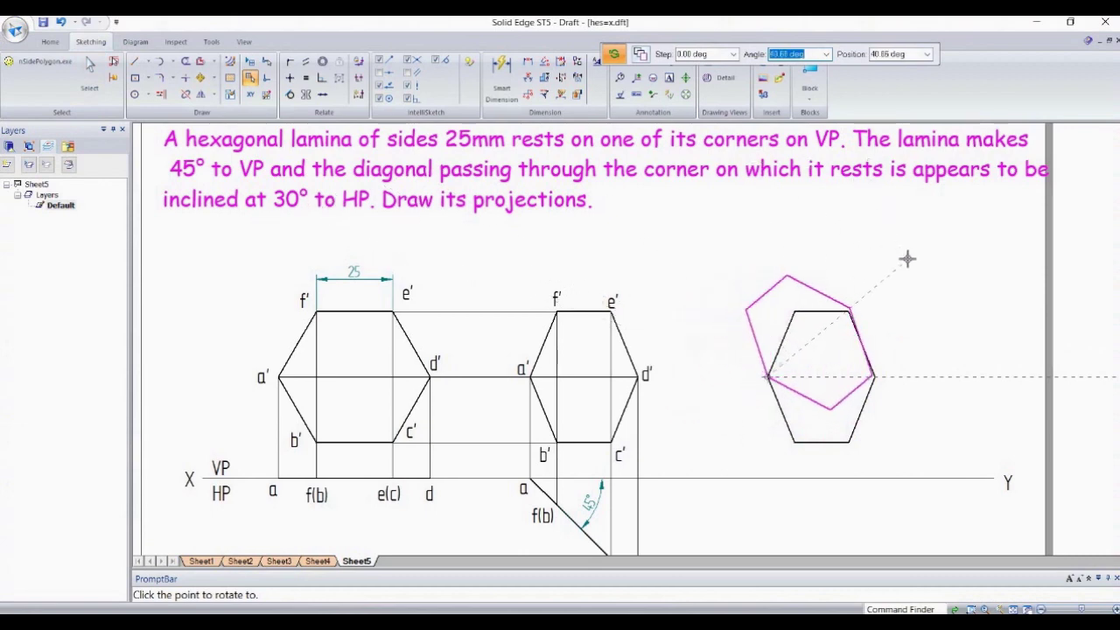
key("Tab")
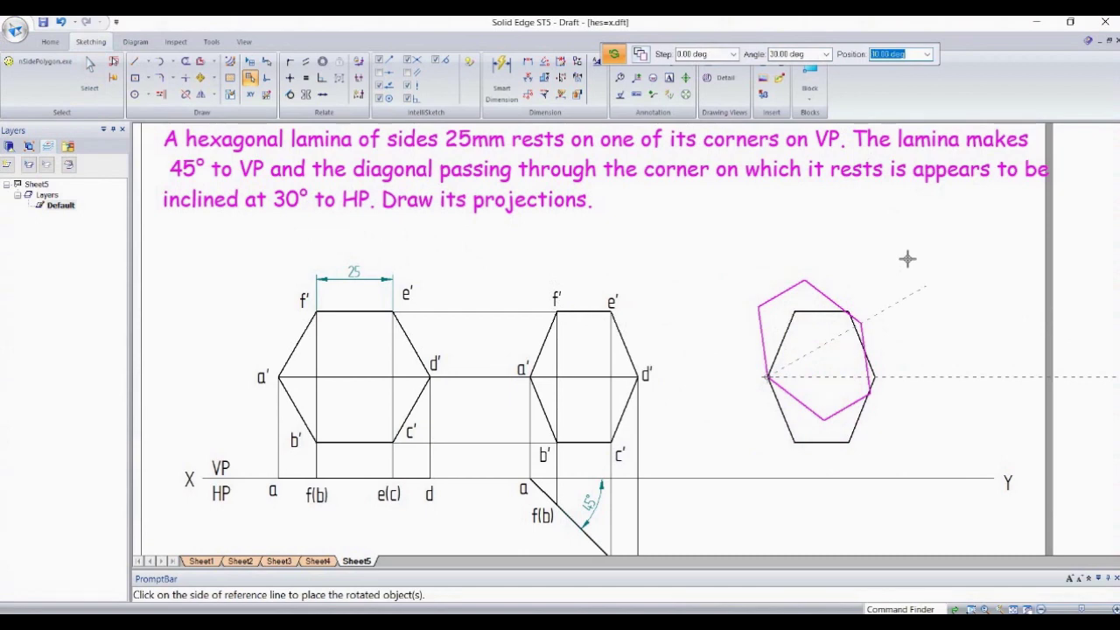
left_click(908, 258)
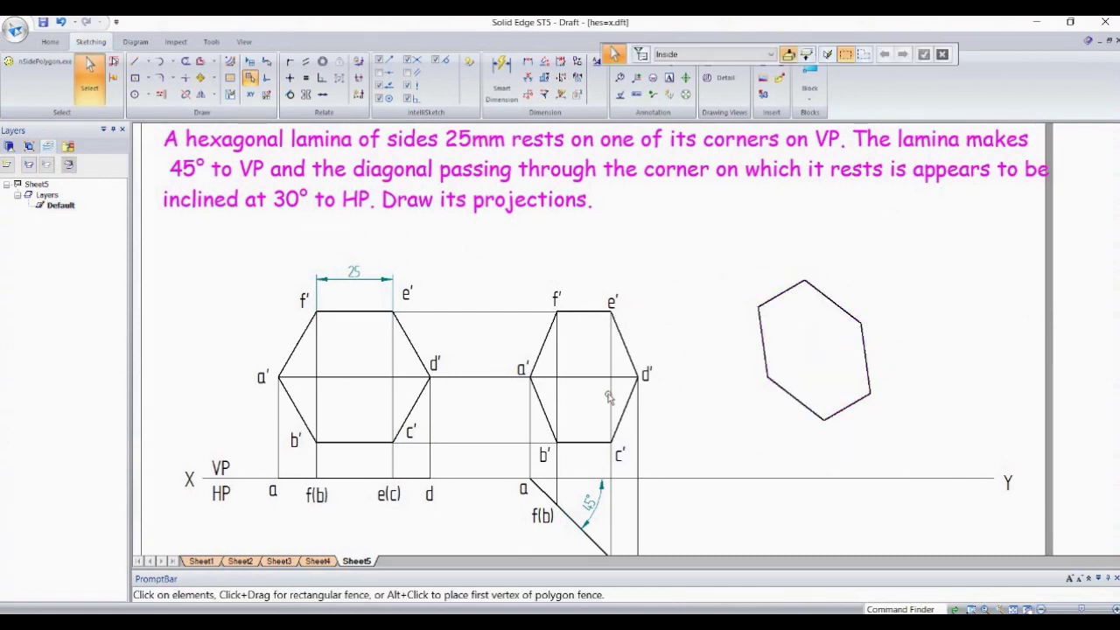
Step: Draw a thin 0.13 mm diagonal from the tilted hexagon's right corner to its left corner
left_click(136, 61)
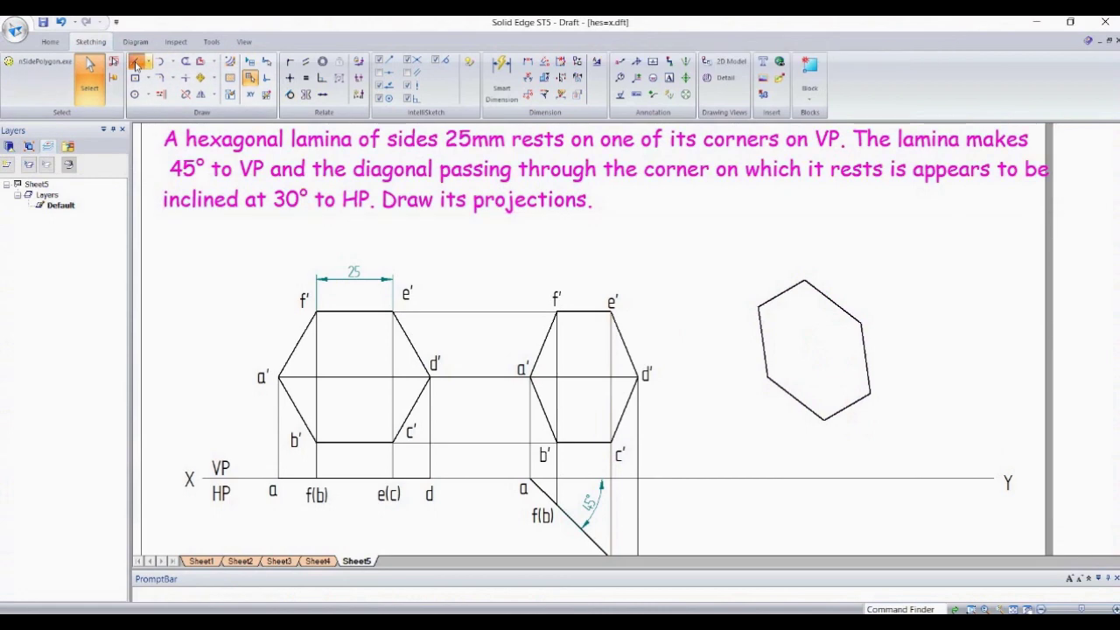
left_click(760, 55)
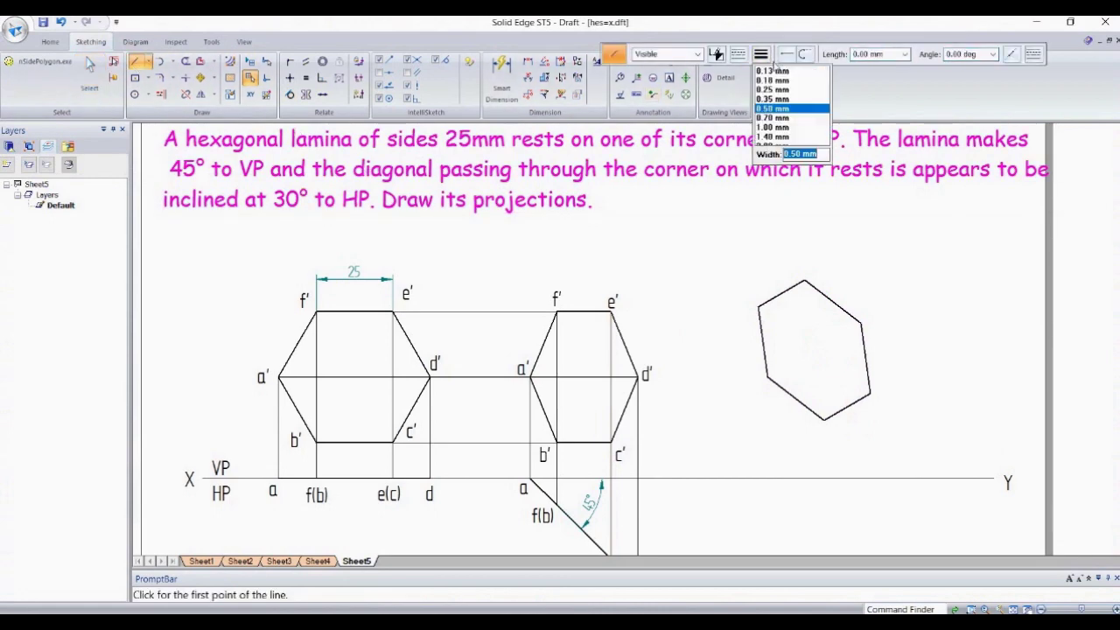
left_click(775, 72)
left_click(863, 322)
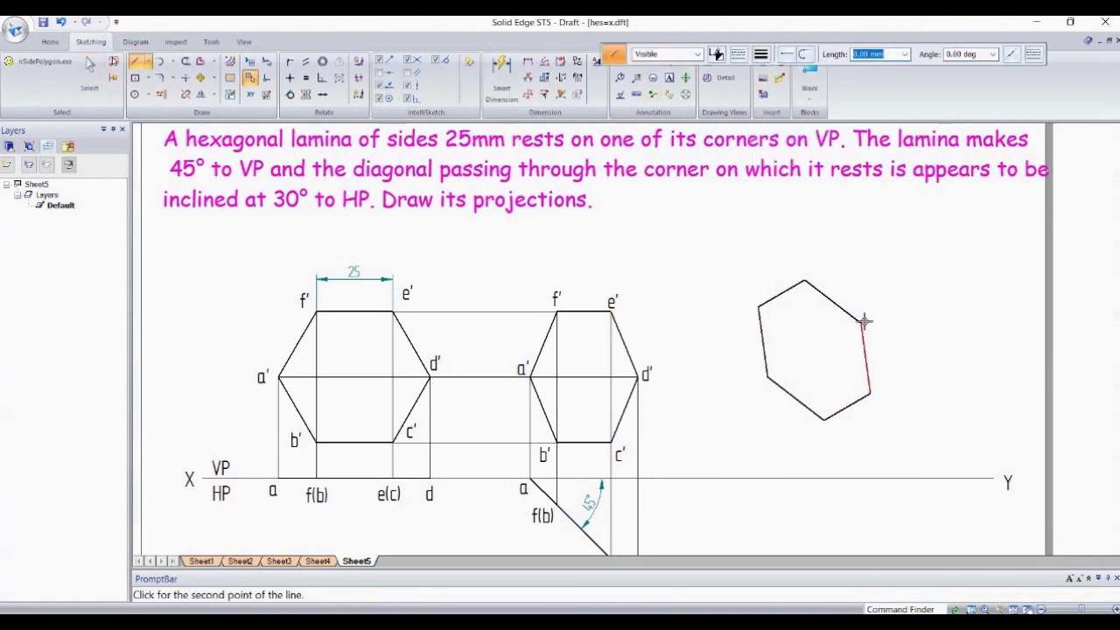
left_click(862, 323)
left_click(861, 323)
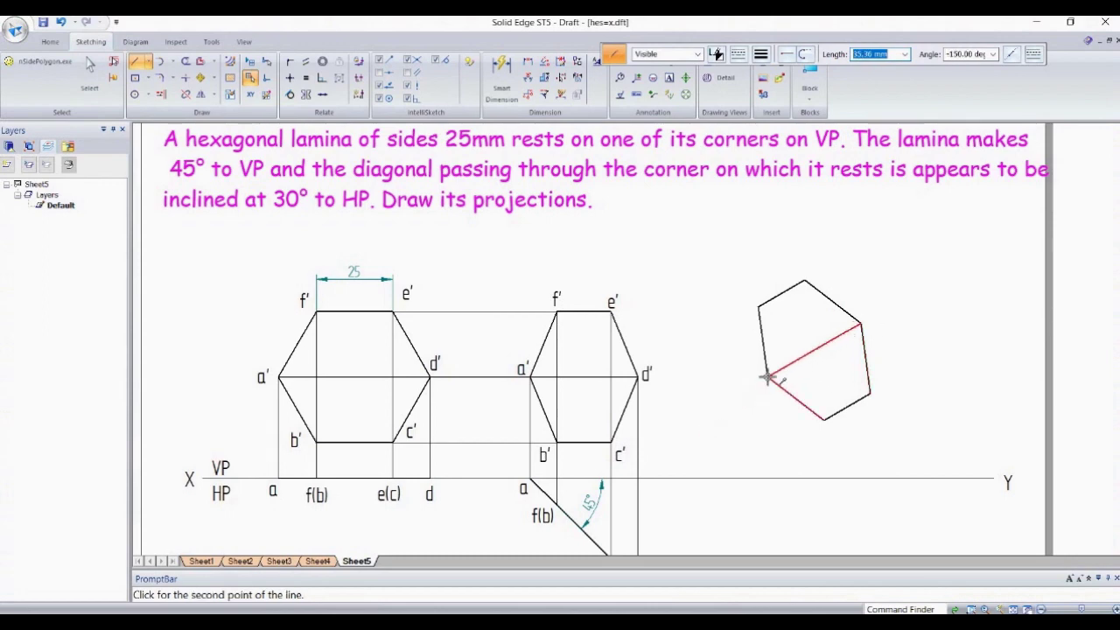
left_click(767, 377)
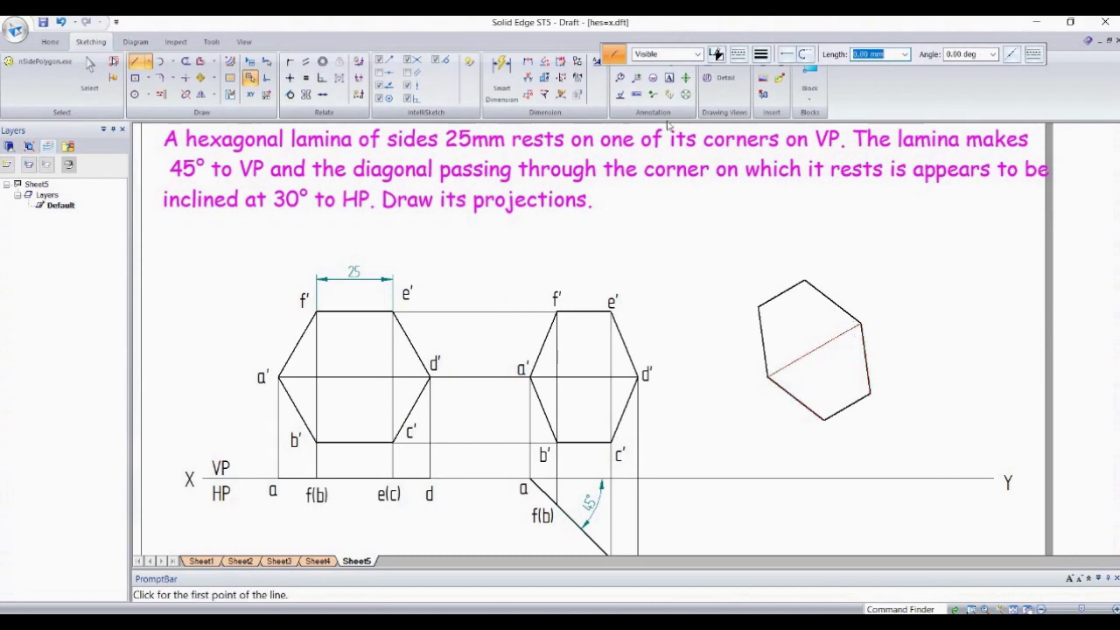
Step: Add an Angle Between dimension showing the diagonal's 30° inclination to the XY line
left_click(528, 77)
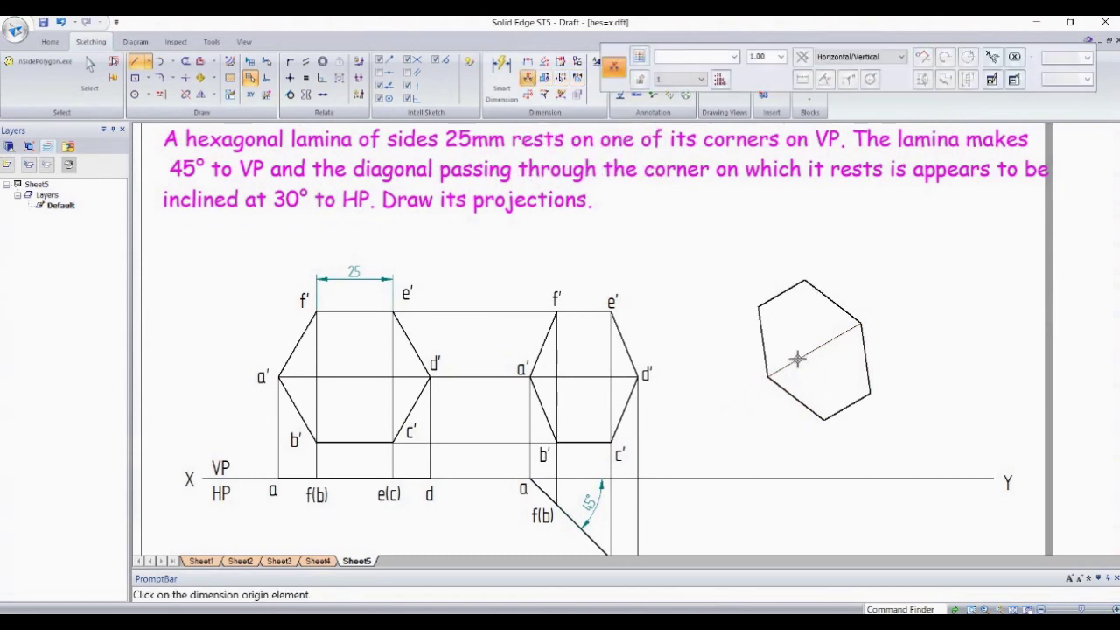
left_click(810, 477)
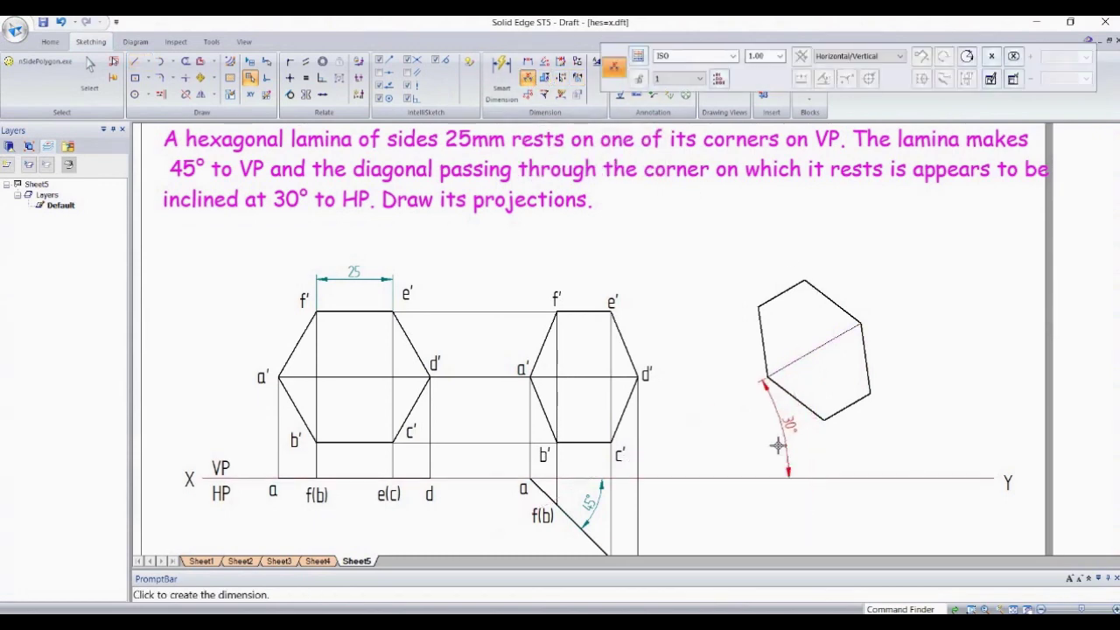
left_click(715, 447)
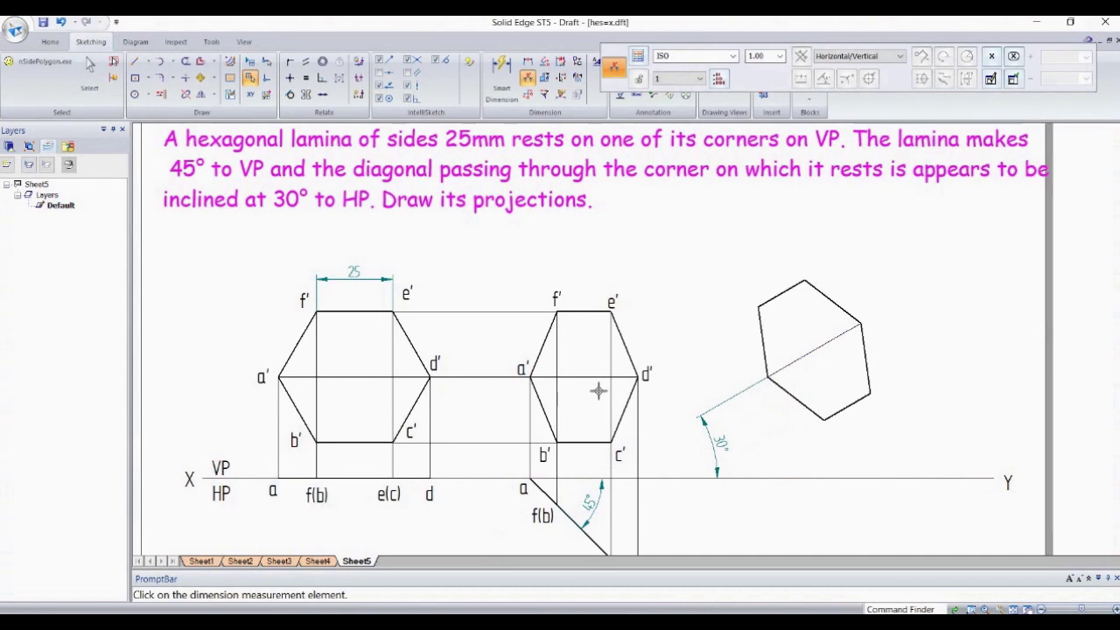
key("Escape")
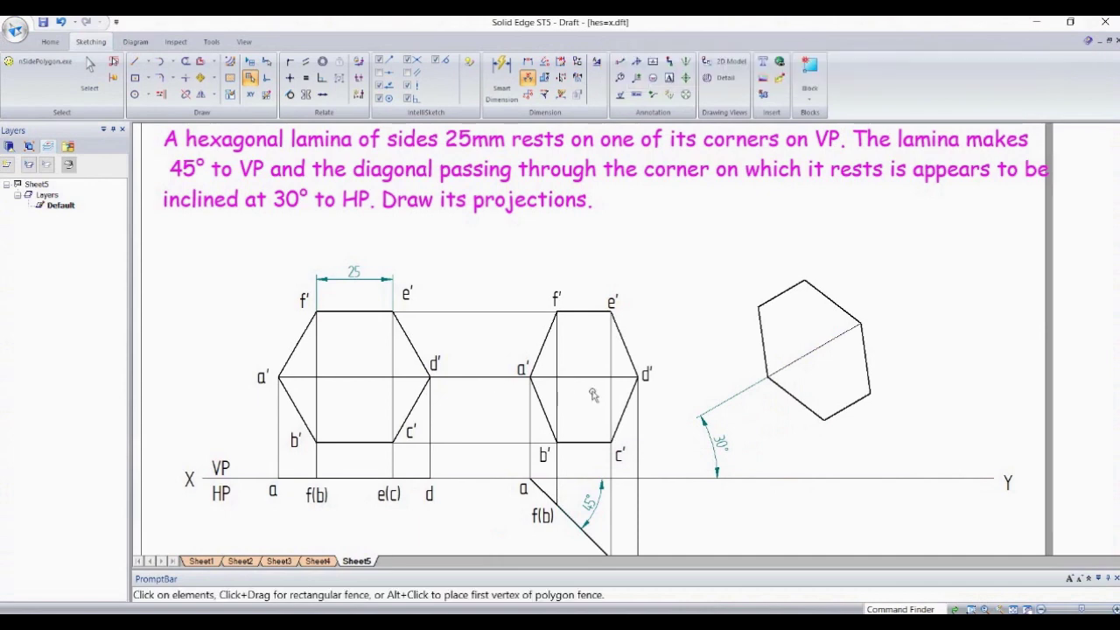
Step: Copy labels a', b' and c' onto the tilted hexagon's left, lower and right corners
left_click(525, 363)
left_click_drag(525, 363, 758, 364, "ctrl")
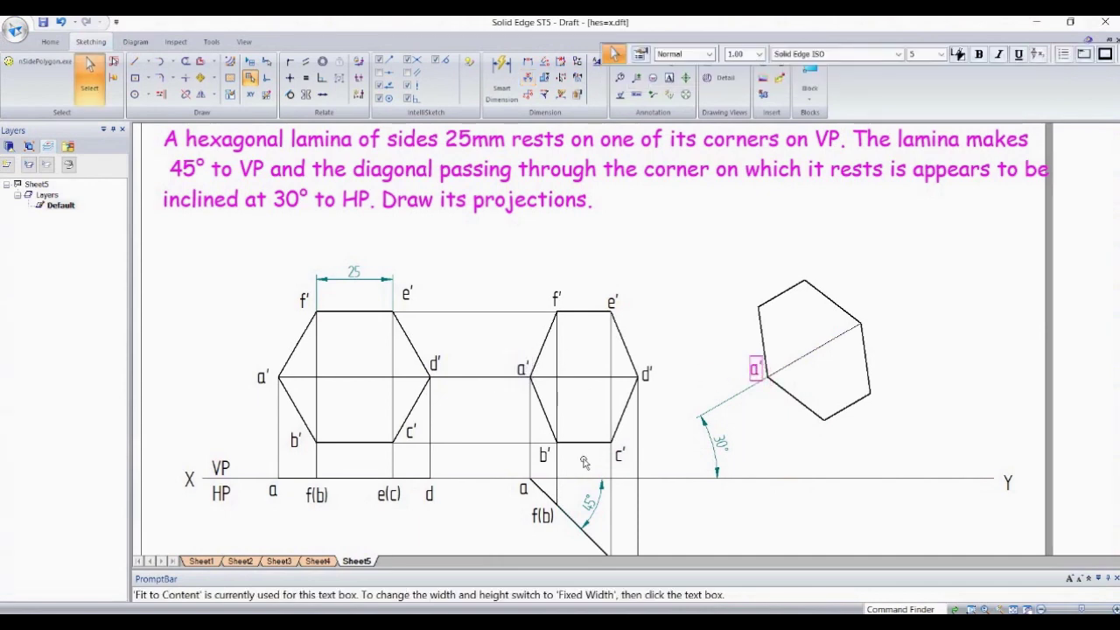
left_click(543, 455)
left_click_drag(542, 456, 839, 438, "ctrl")
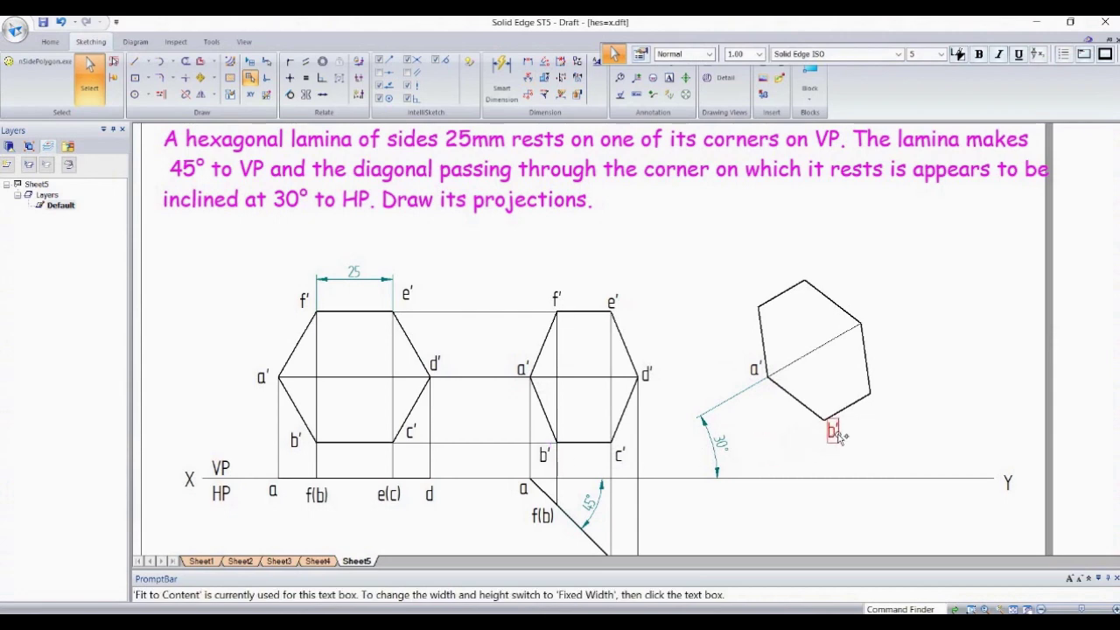
key("Escape")
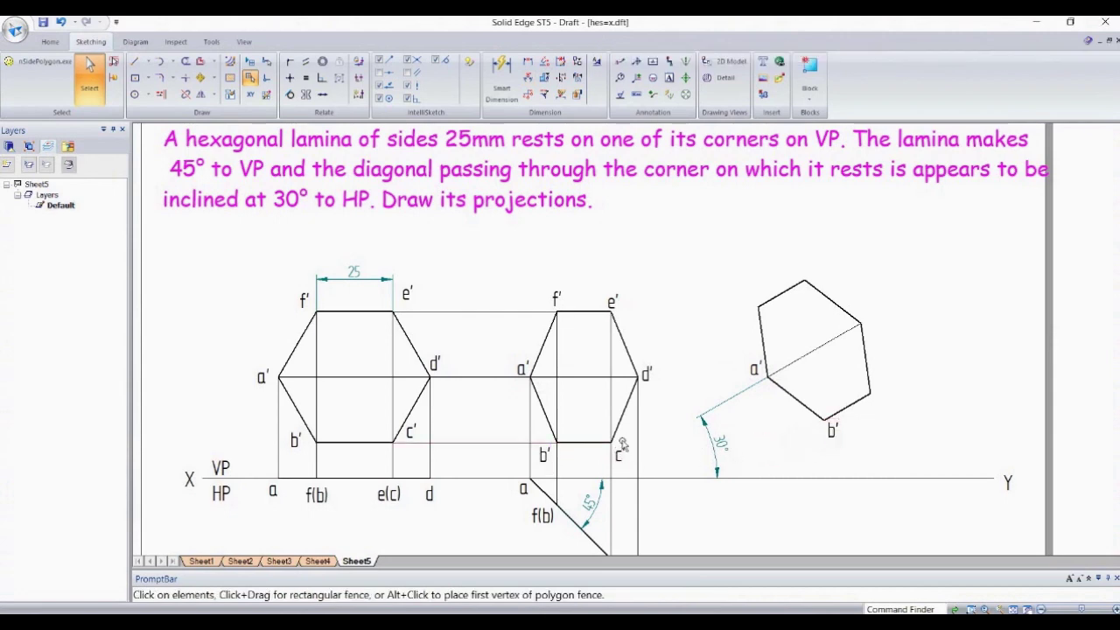
left_click(624, 446)
left_click_drag(624, 446, 888, 387, "ctrl")
Step: Copy labels d', e' and f' onto the tilted hexagon's upper-right, top and upper-left corners
left_click(648, 376)
left_click_drag(648, 376, 869, 317, "ctrl")
left_click(617, 302)
left_click_drag(617, 301, 812, 267, "ctrl")
left_click(556, 301)
left_click(557, 301)
left_click_drag(557, 301, 758, 288, "ctrl")
Step: Draw thin horizontal projectors rightward from top-view points f(b), e(c) and d
key("Escape")
middle_click_drag(758, 289, 743, 192)
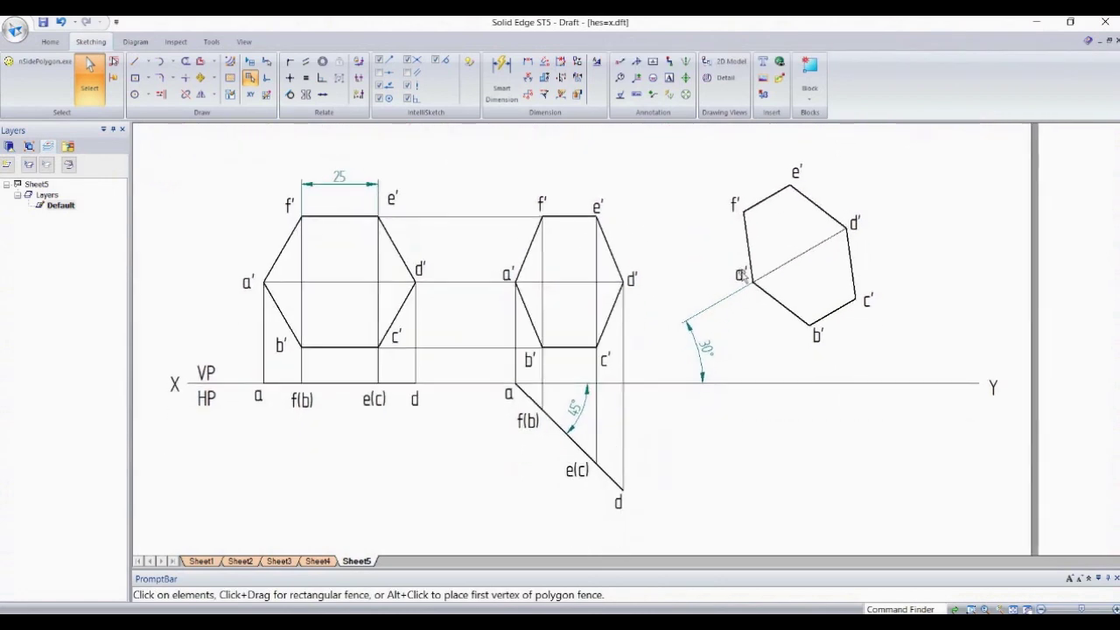
left_click(160, 62)
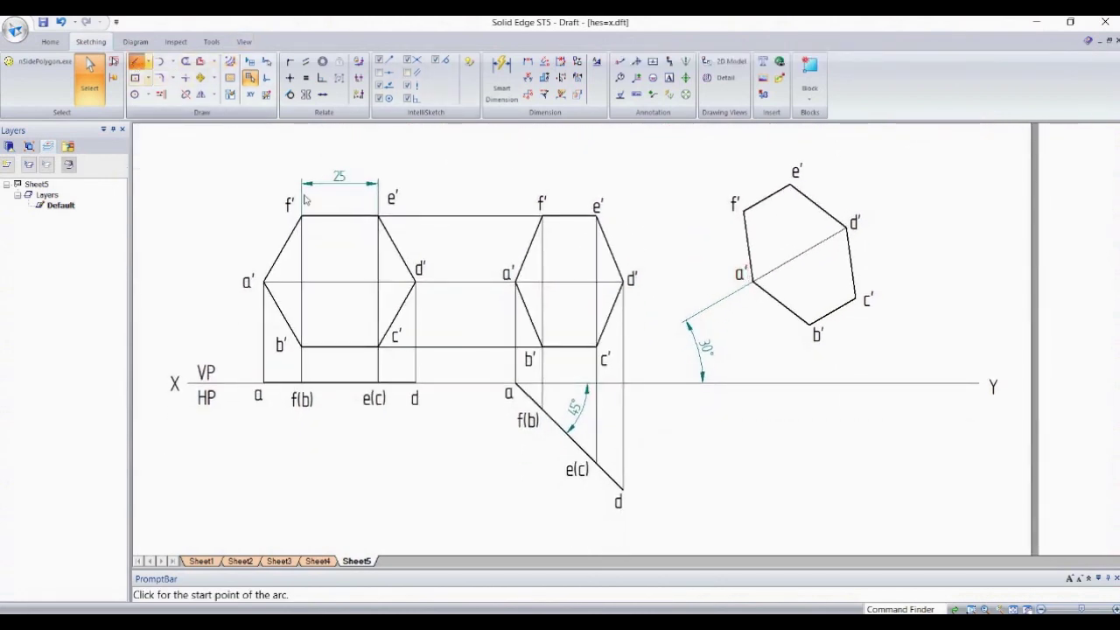
left_click(134, 62)
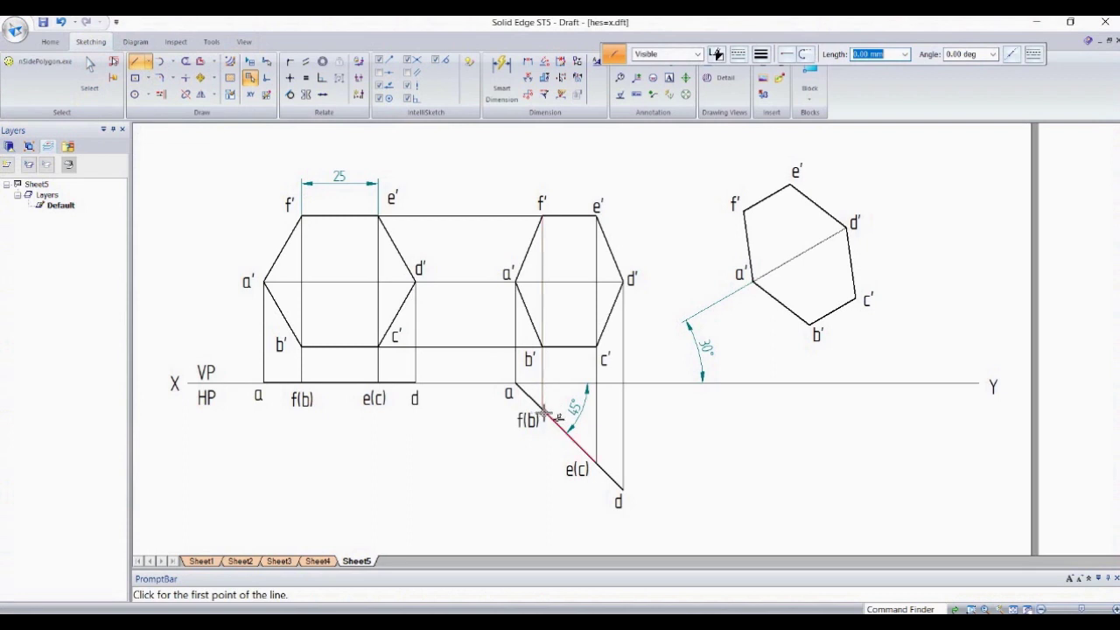
left_click(761, 54)
left_click(772, 76)
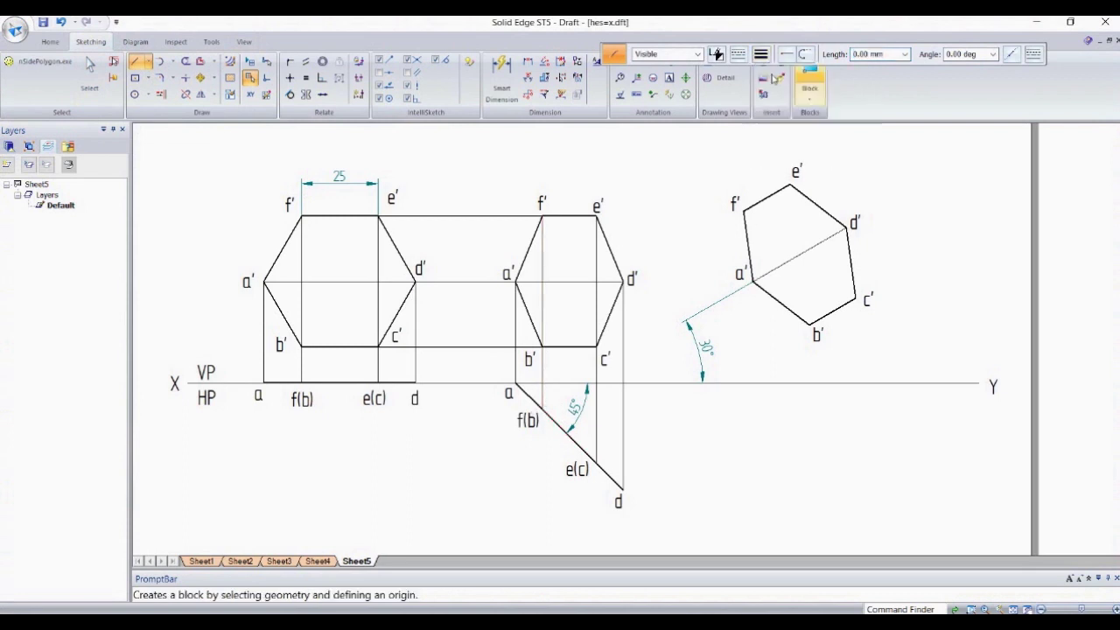
left_click(543, 408)
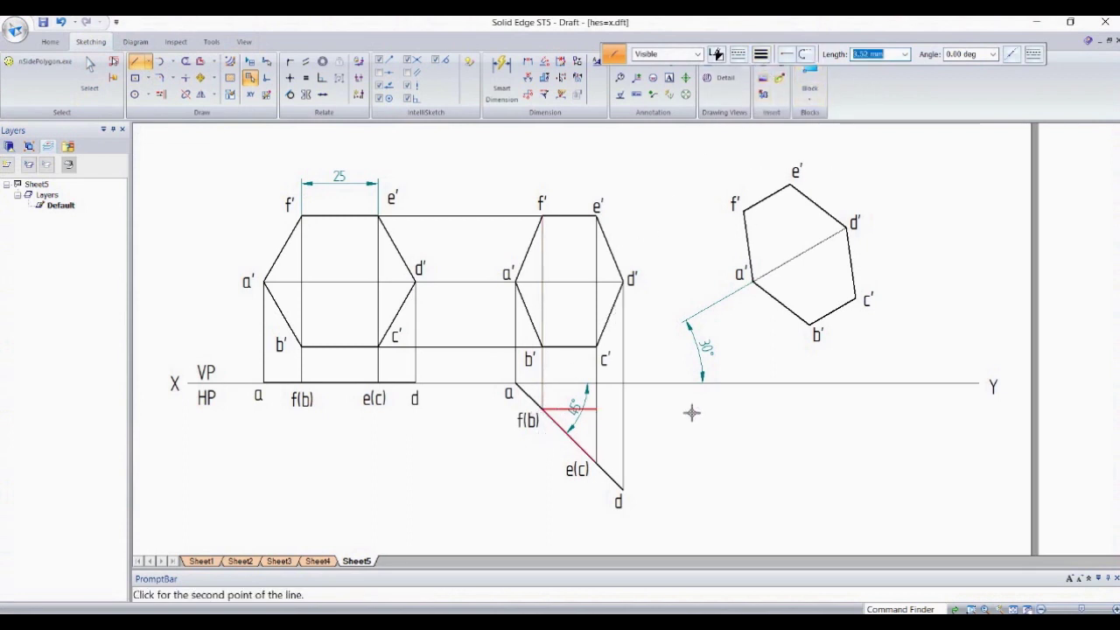
left_click(917, 409)
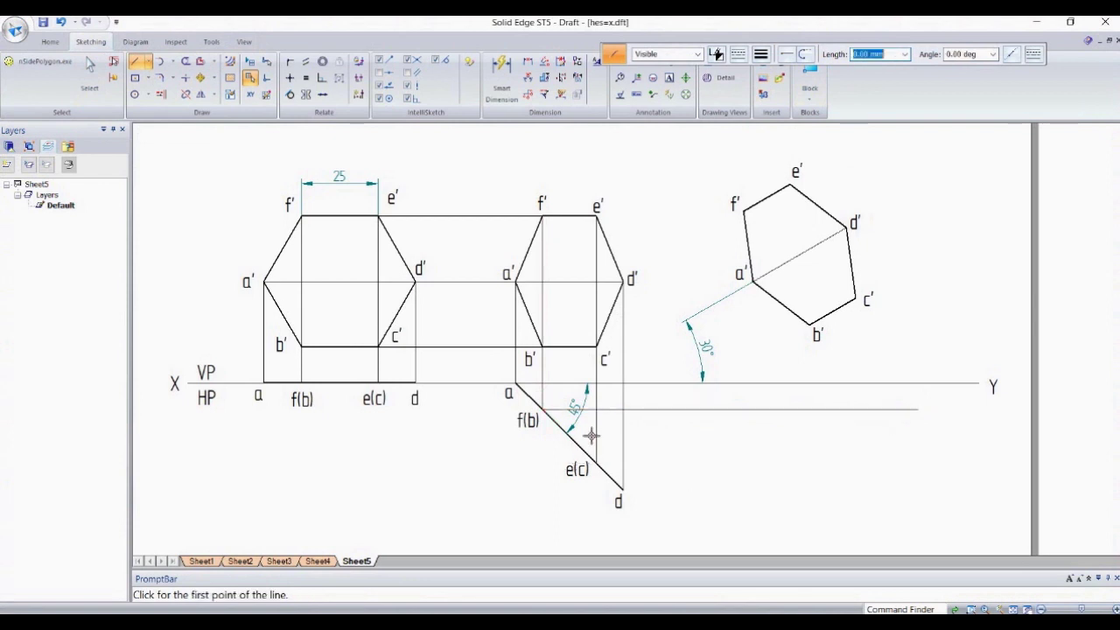
left_click(597, 462)
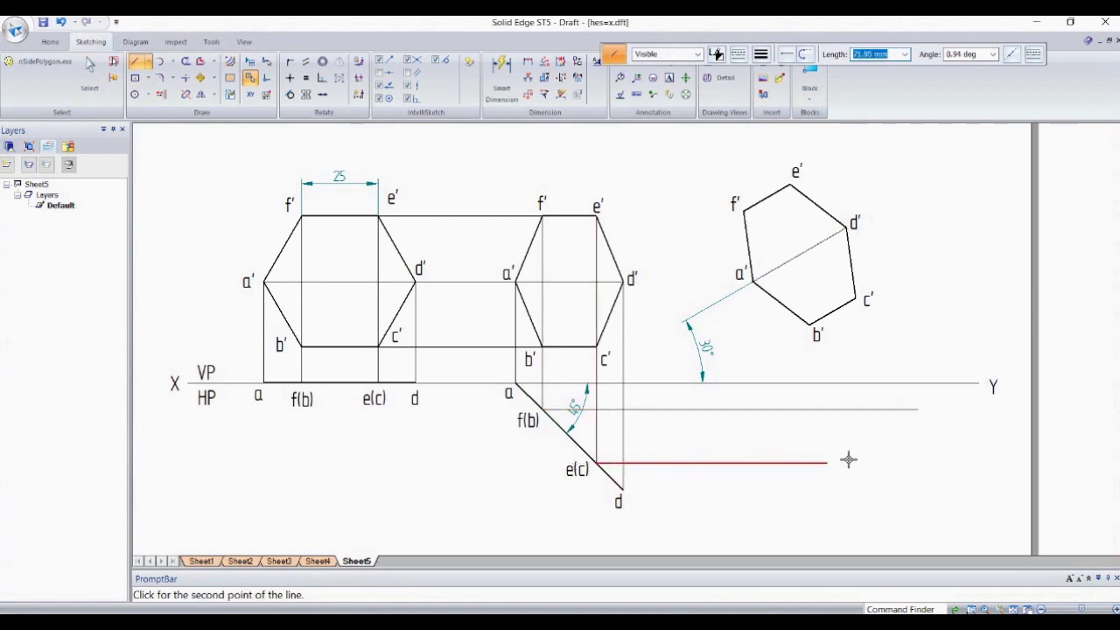
left_click(928, 464)
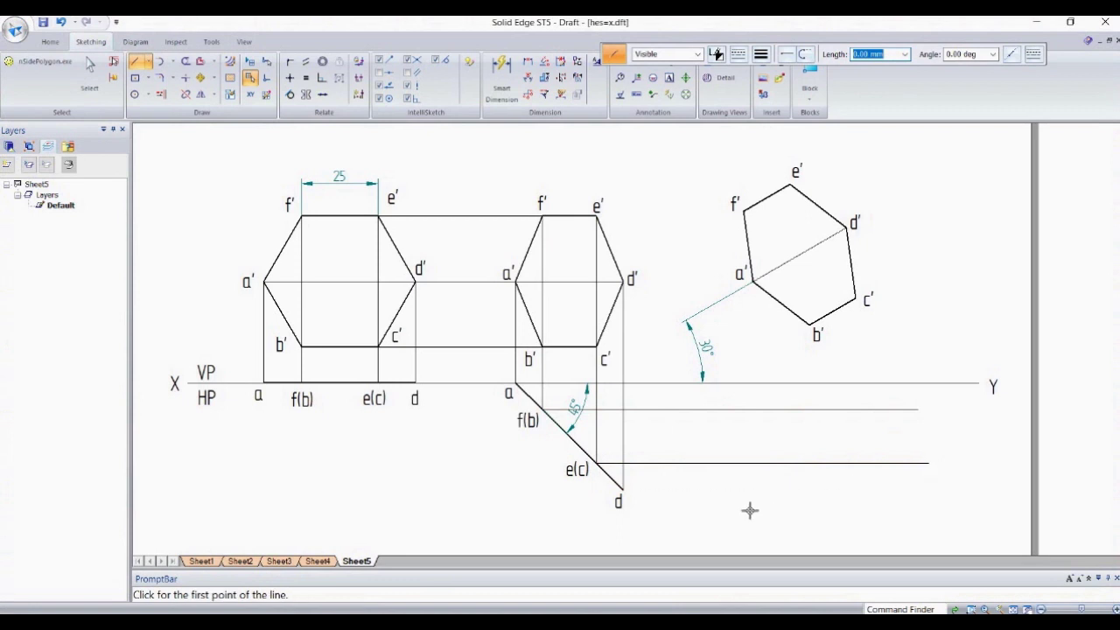
left_click(624, 488)
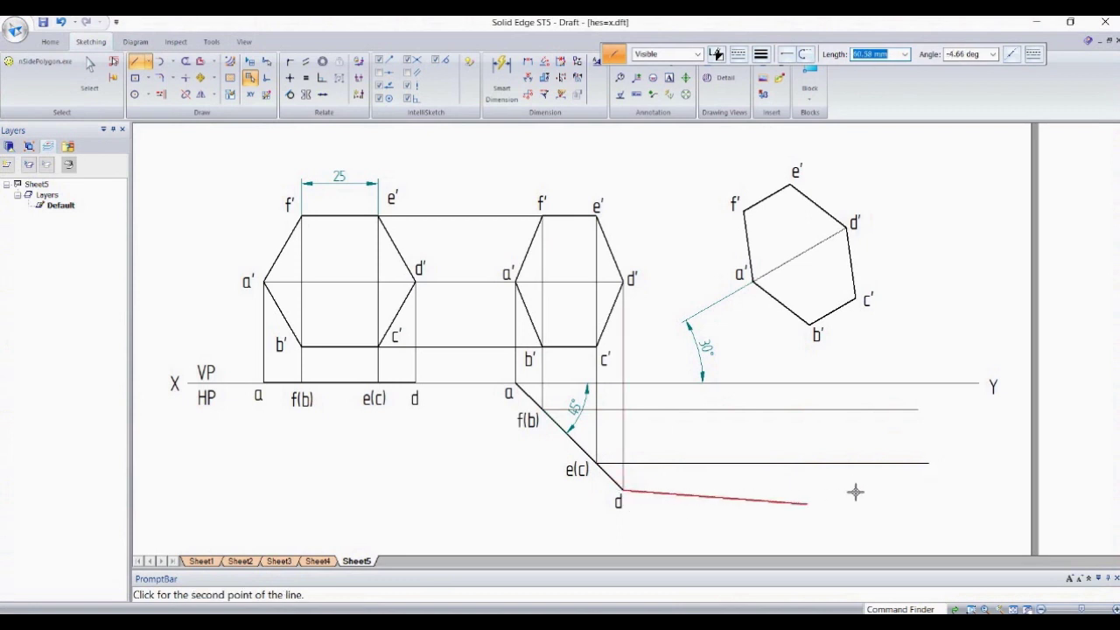
left_click(934, 491)
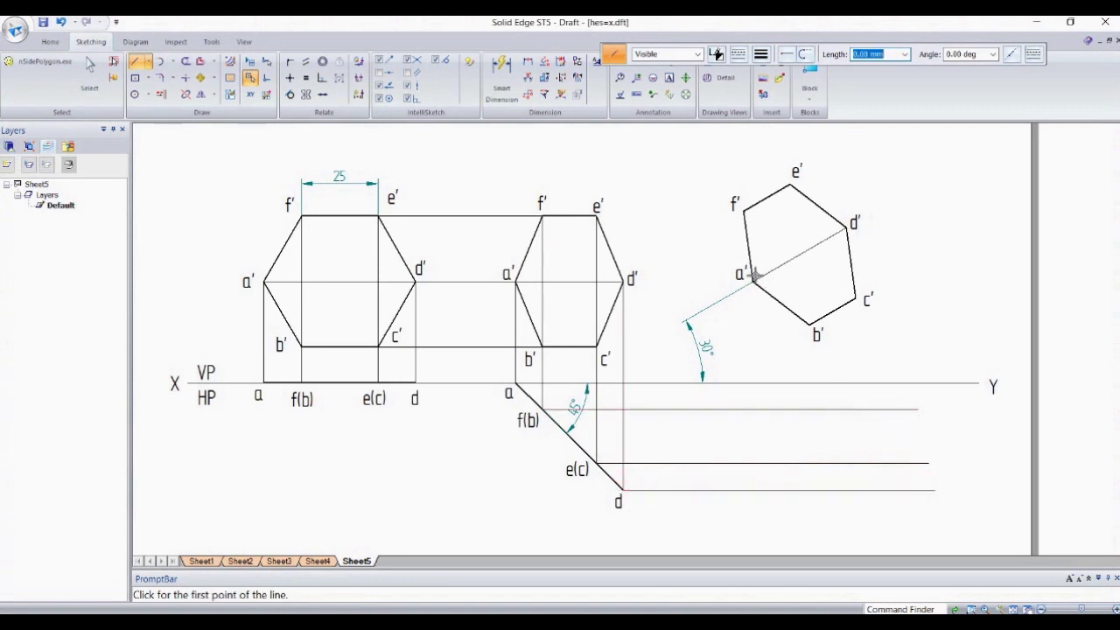
Step: Drop vertical projectors from a' through f' to the XY line and matching horizontal projectors
left_click(752, 279)
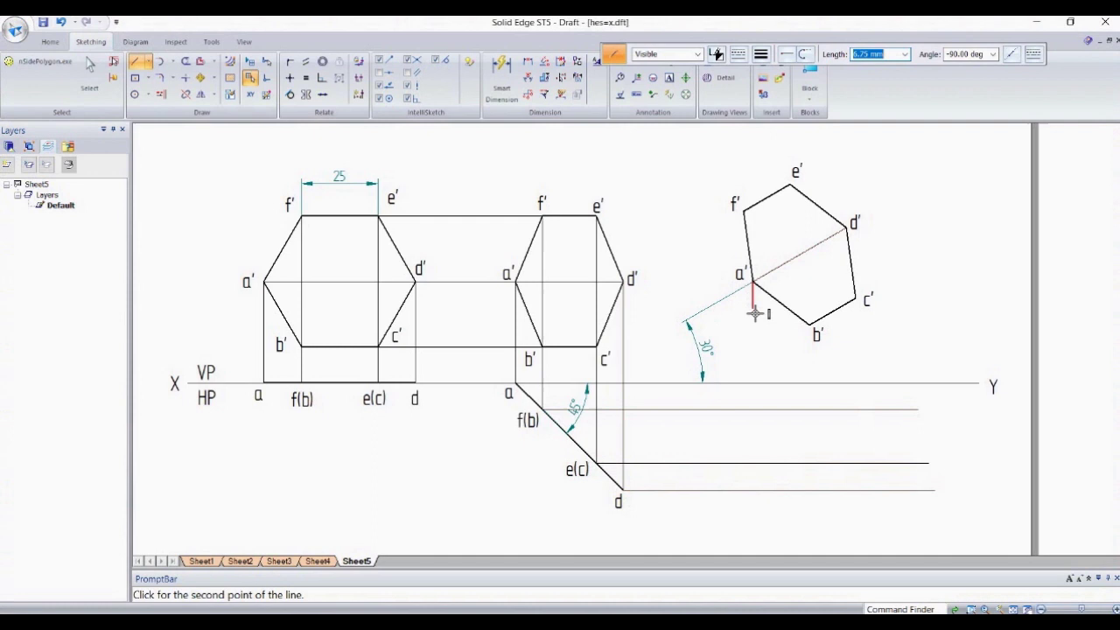
left_click(752, 382)
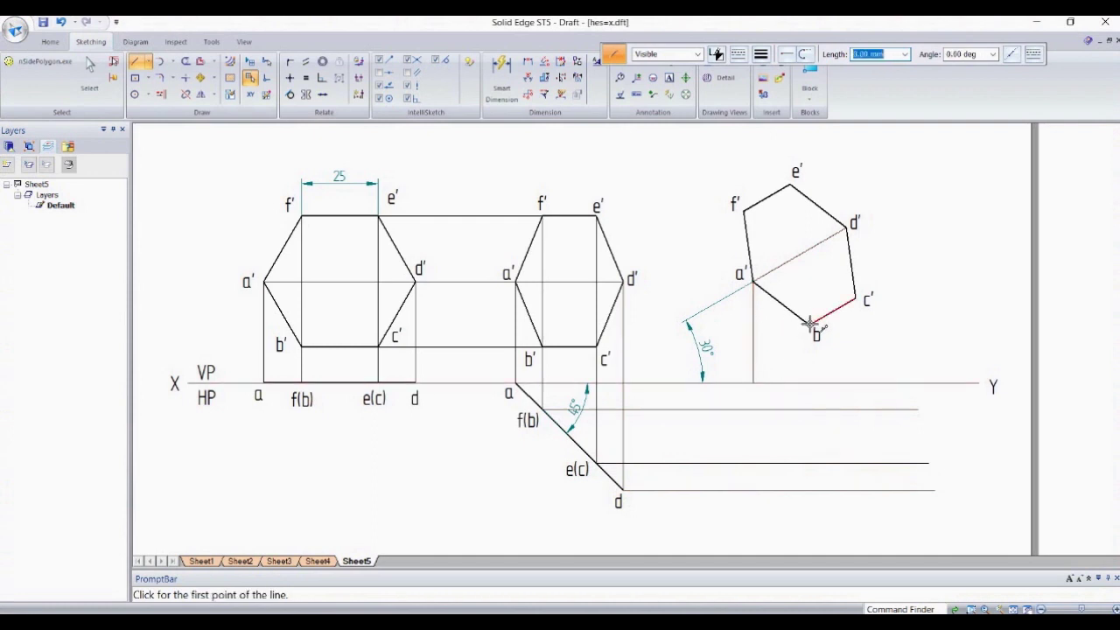
left_click(811, 323)
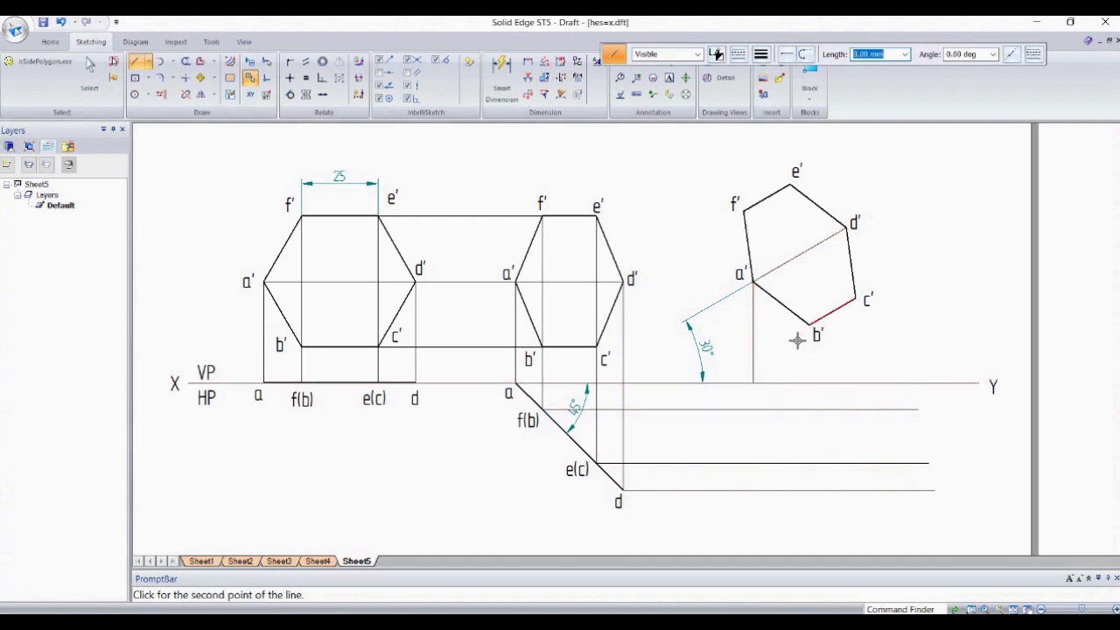
left_click(807, 408)
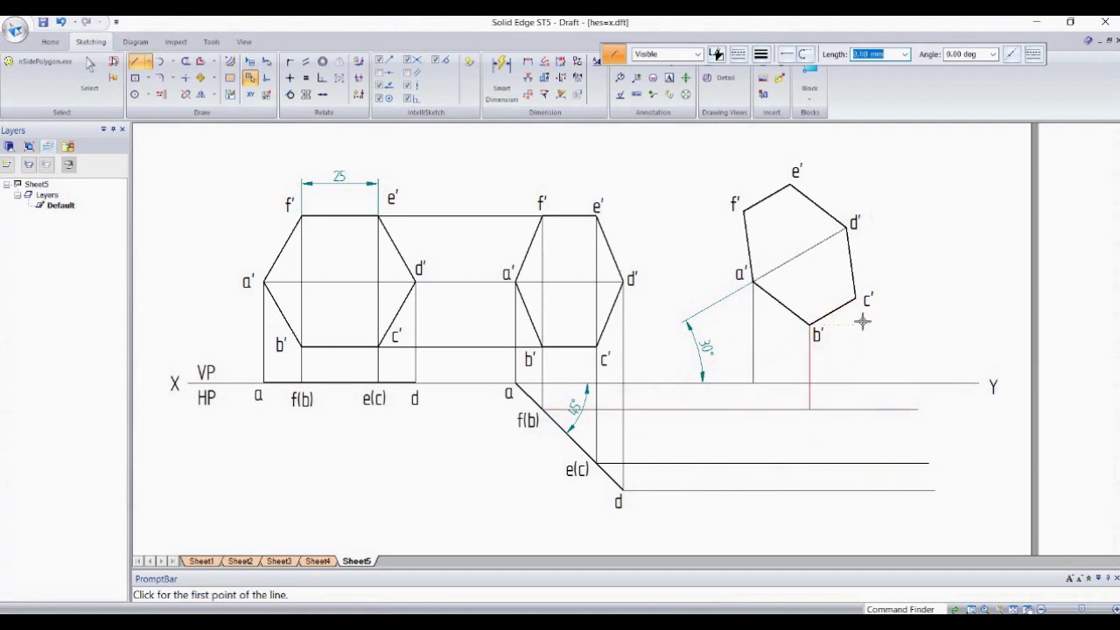
left_click(855, 300)
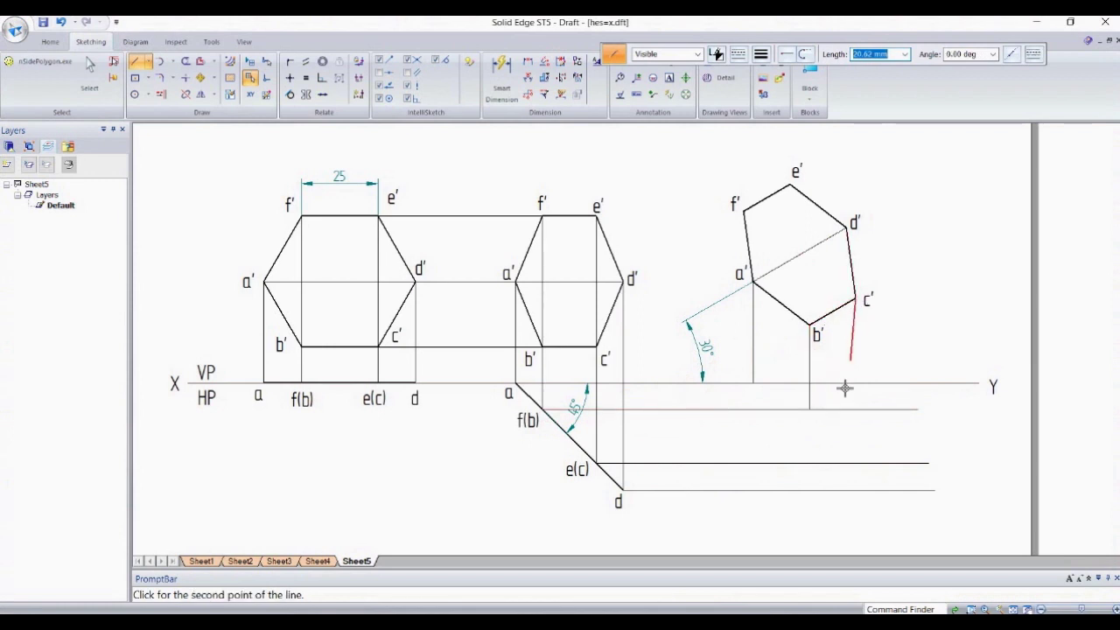
left_click(855, 462)
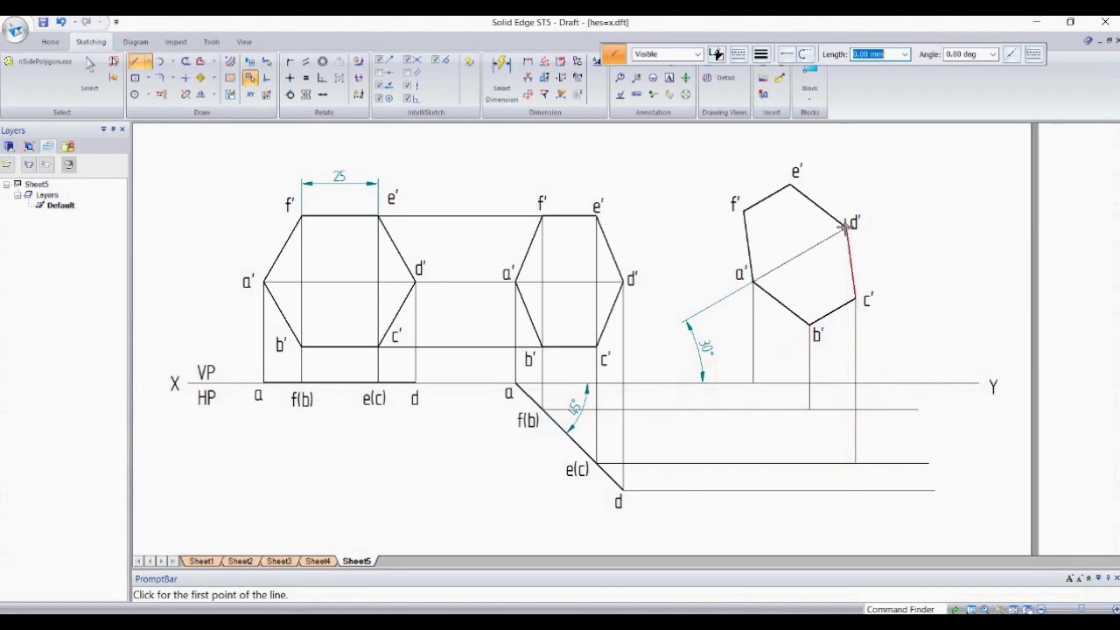
left_click(846, 229)
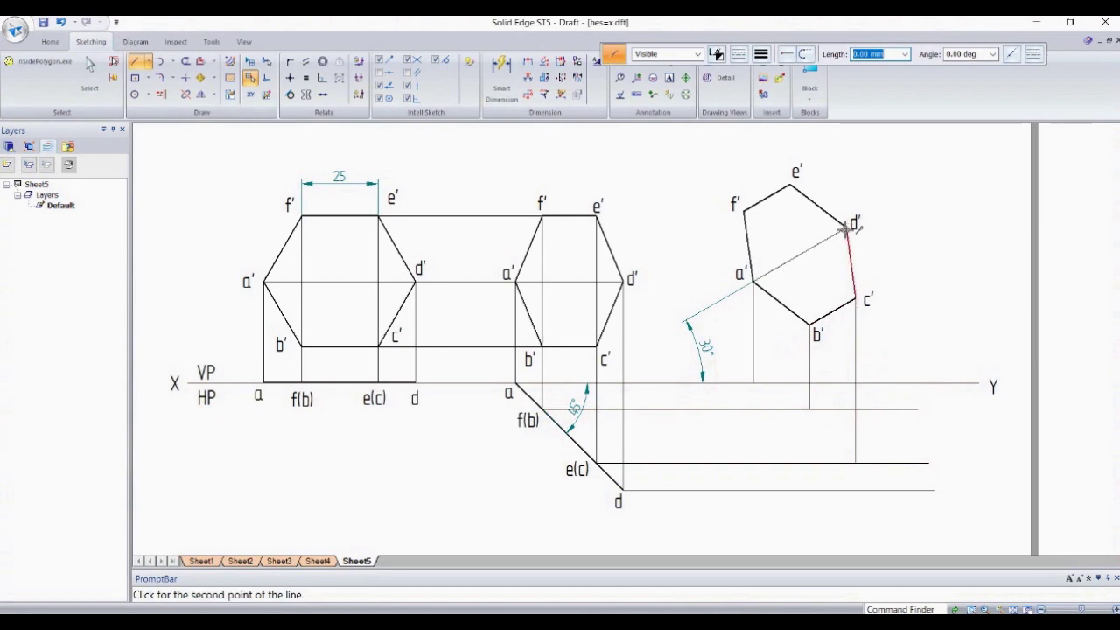
left_click(846, 490)
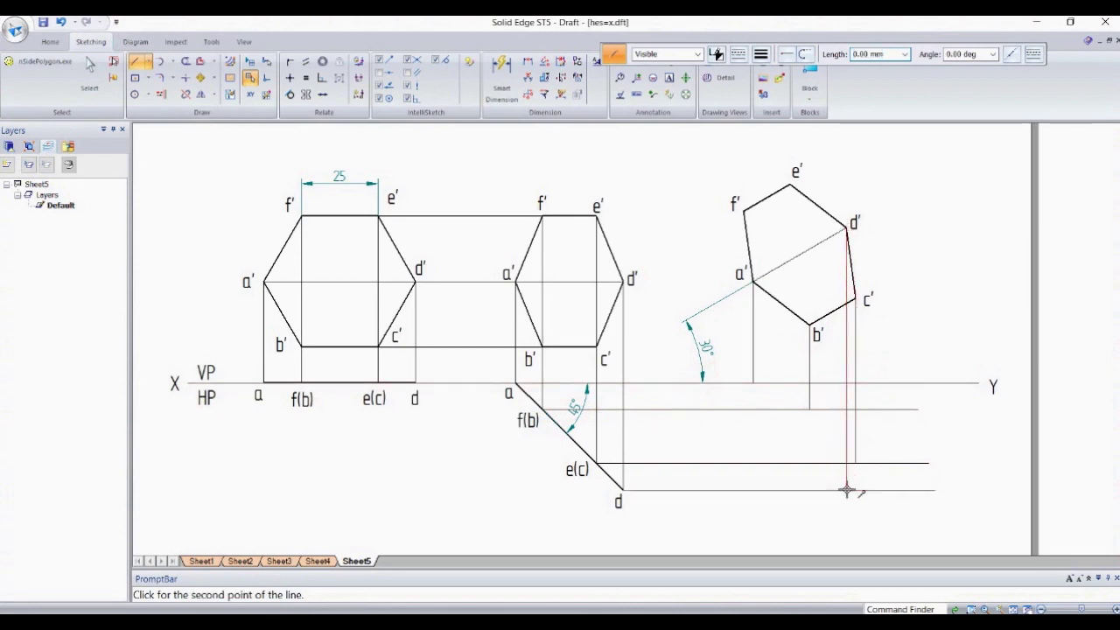
left_click(791, 182)
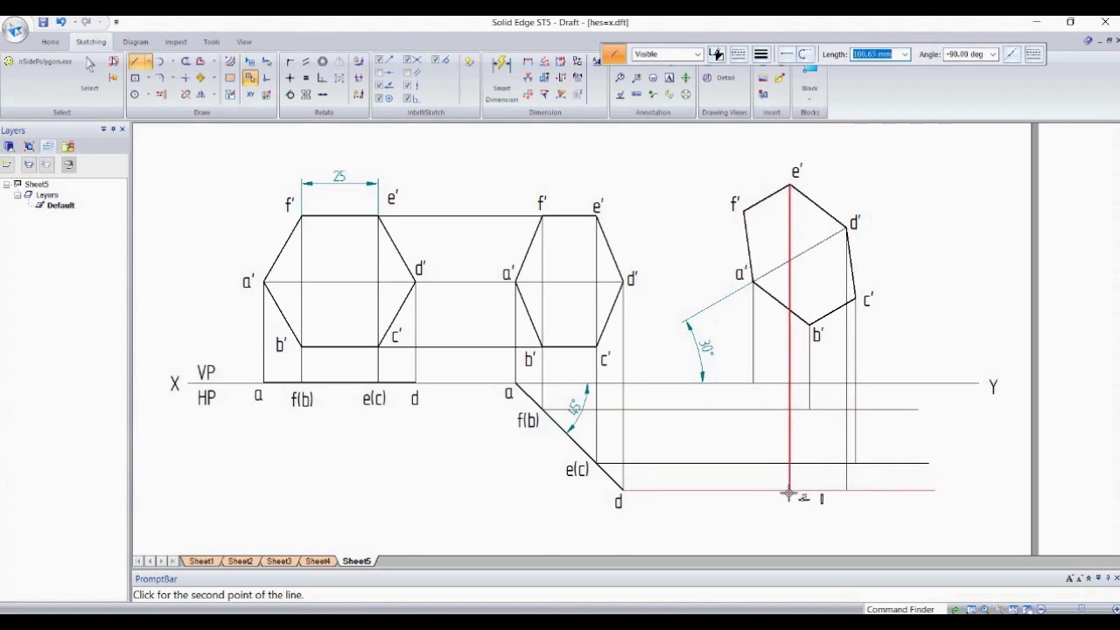
left_click(789, 491)
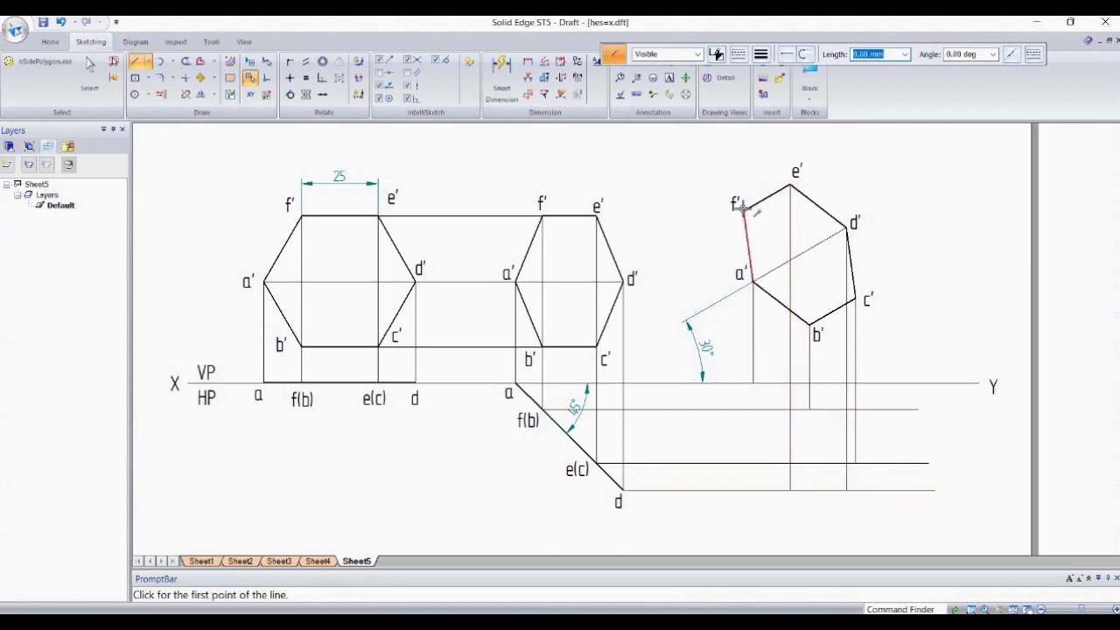
left_click(742, 210)
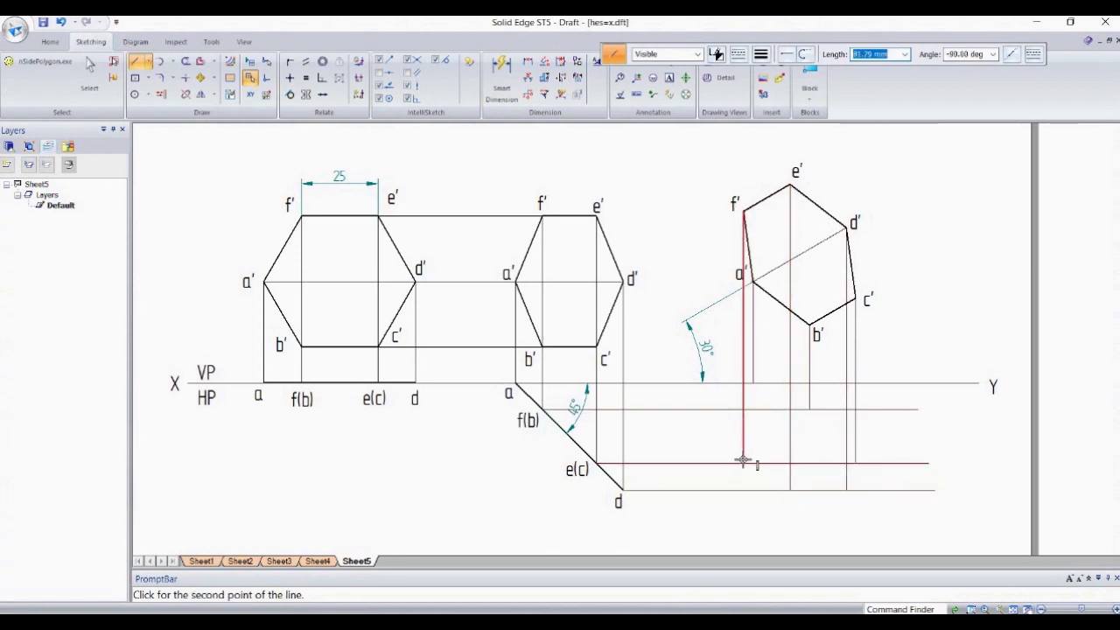
left_click(743, 462)
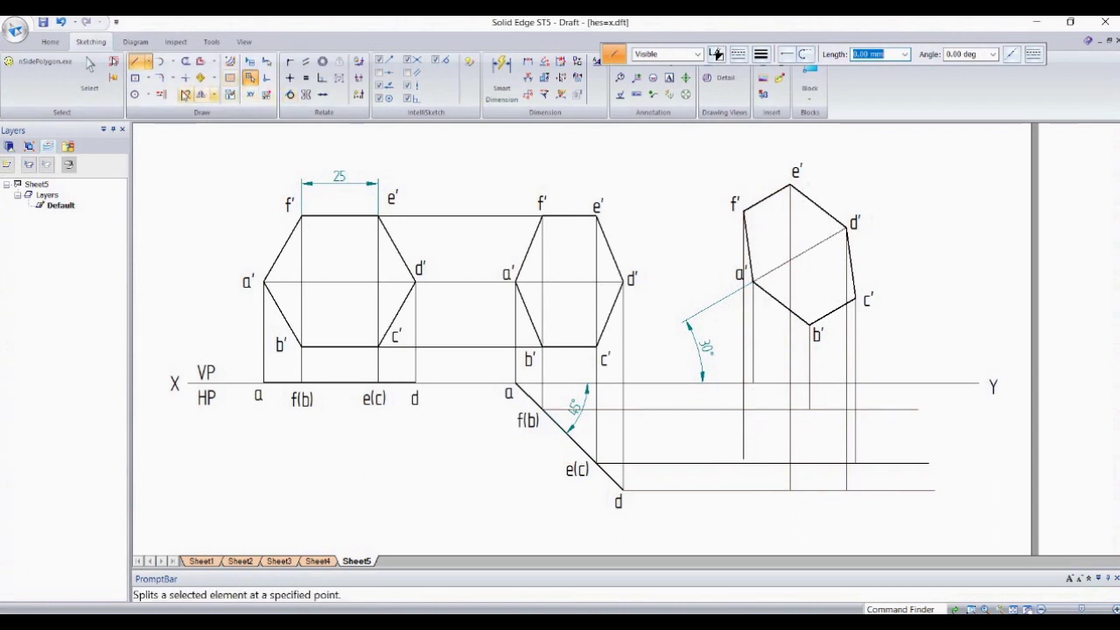
Step: Extend and trim the f' projector so it ends at the f(b) horizontal projector
left_click(160, 94)
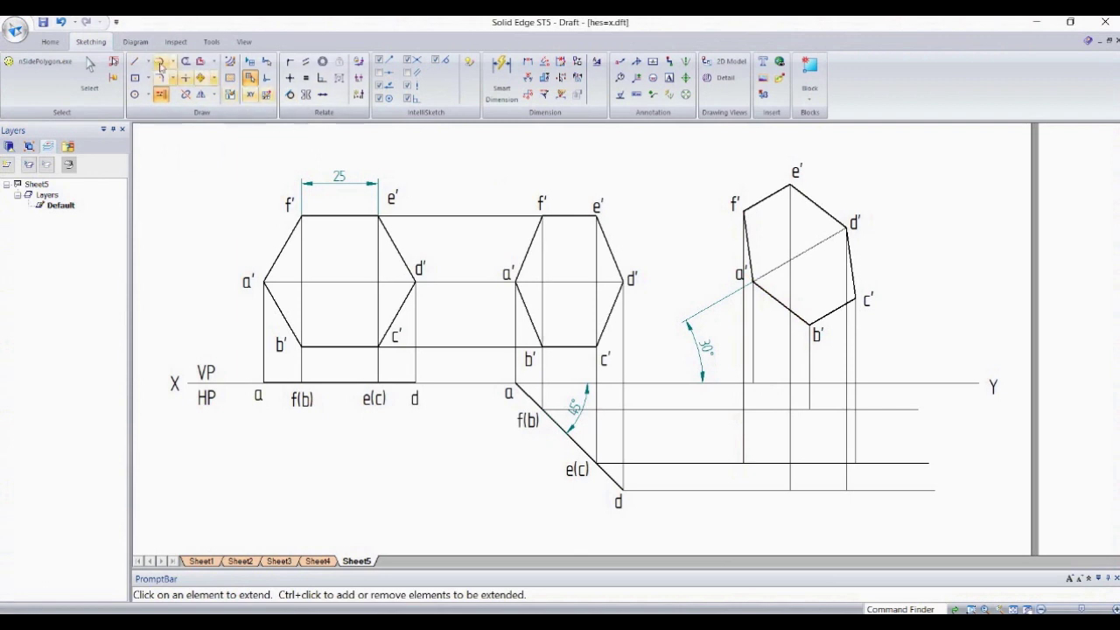
left_click(134, 61)
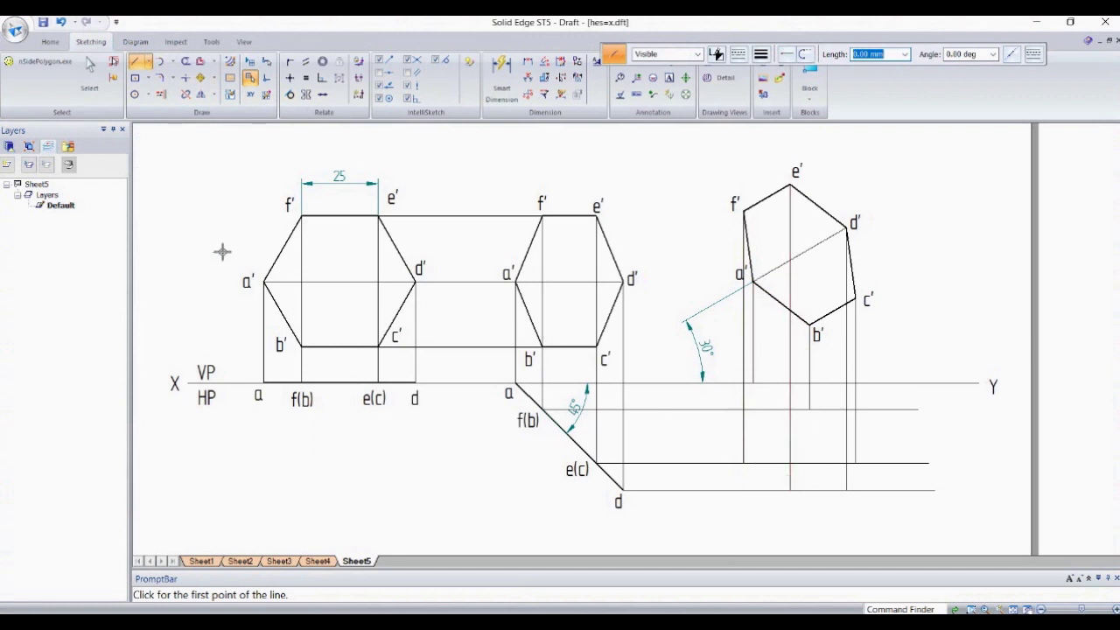
left_click(186, 61)
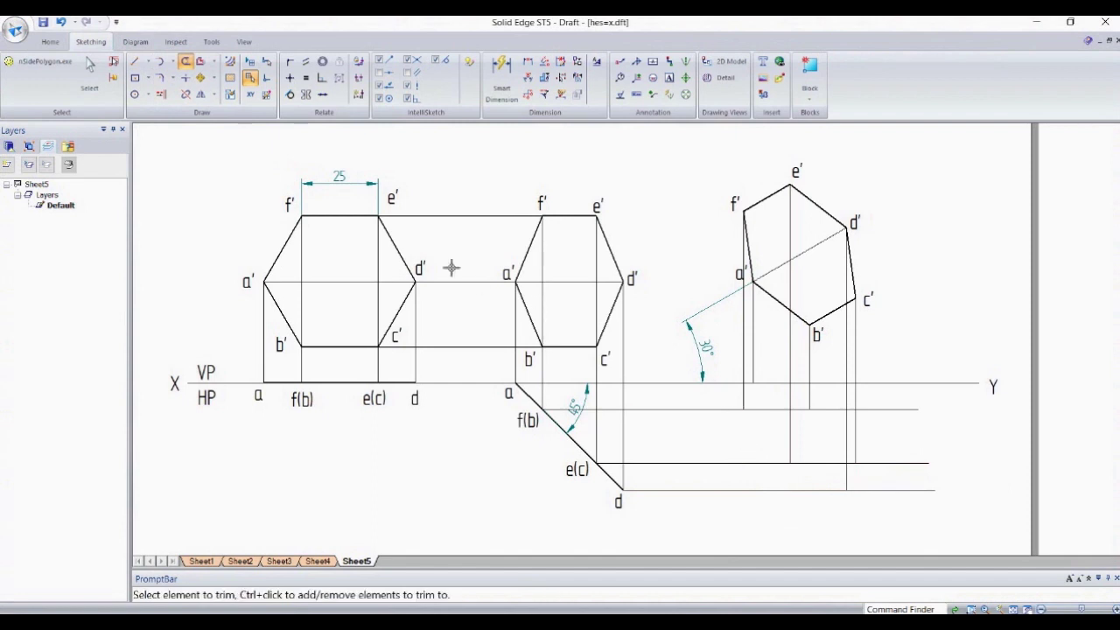
left_click(135, 61)
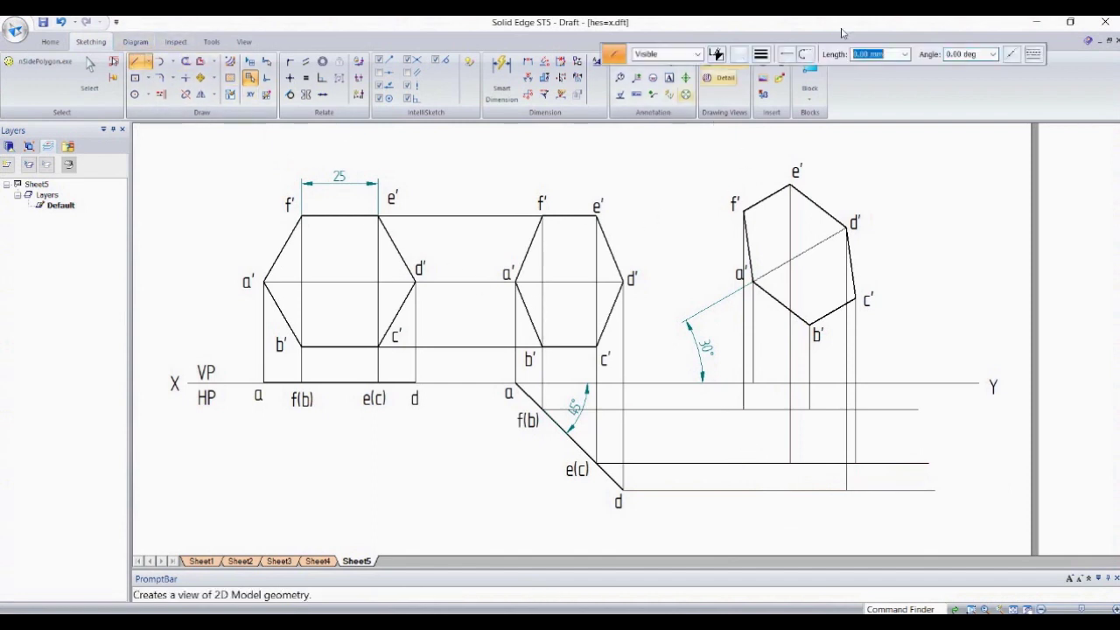
Step: Draw the closed top-view hexagon in 0.50 mm lines through the projector intersections
left_click(761, 54)
left_click(772, 109)
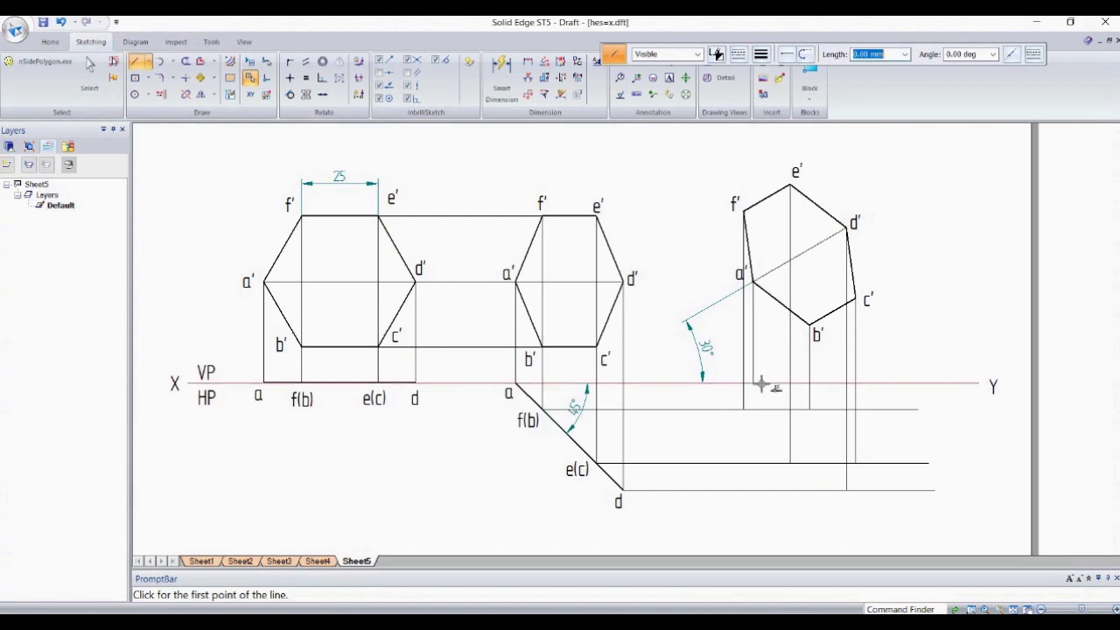
left_click(754, 382)
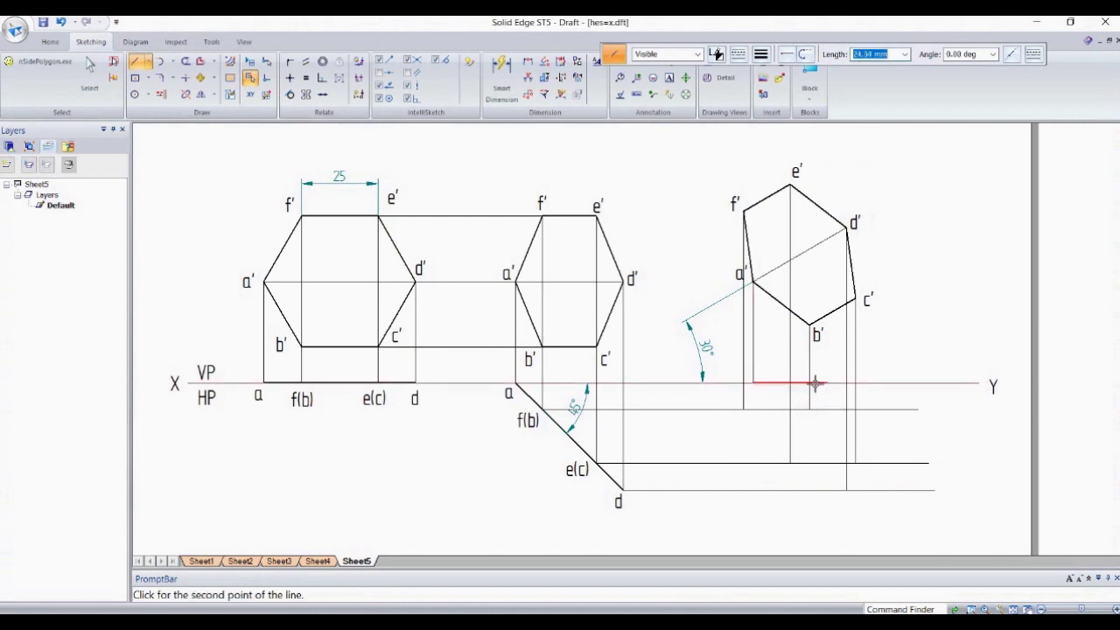
left_click(855, 462)
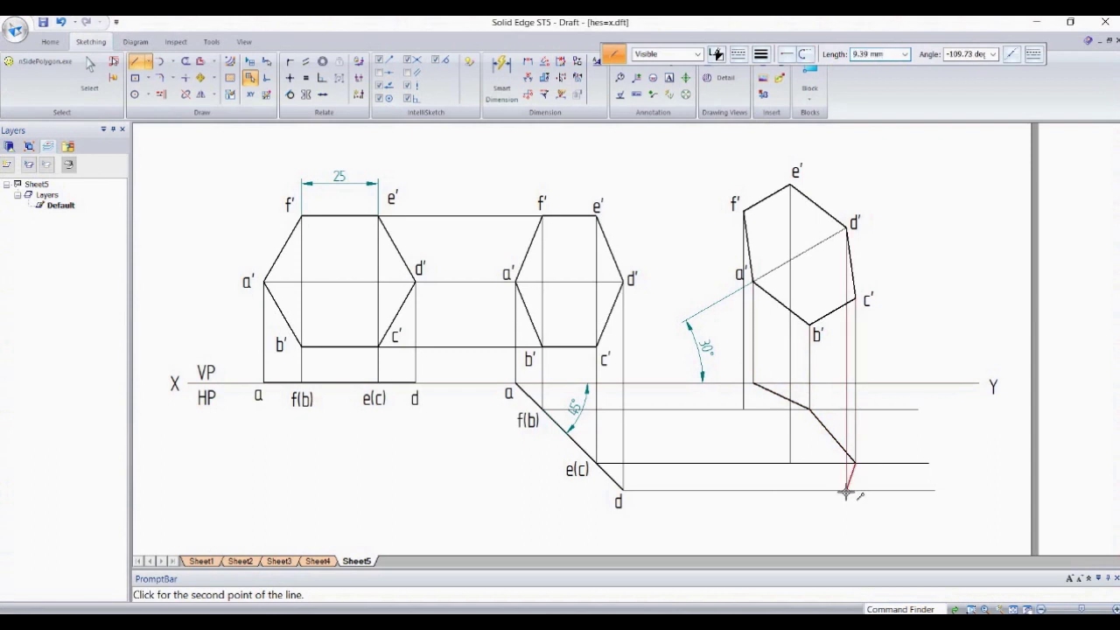
left_click(846, 490)
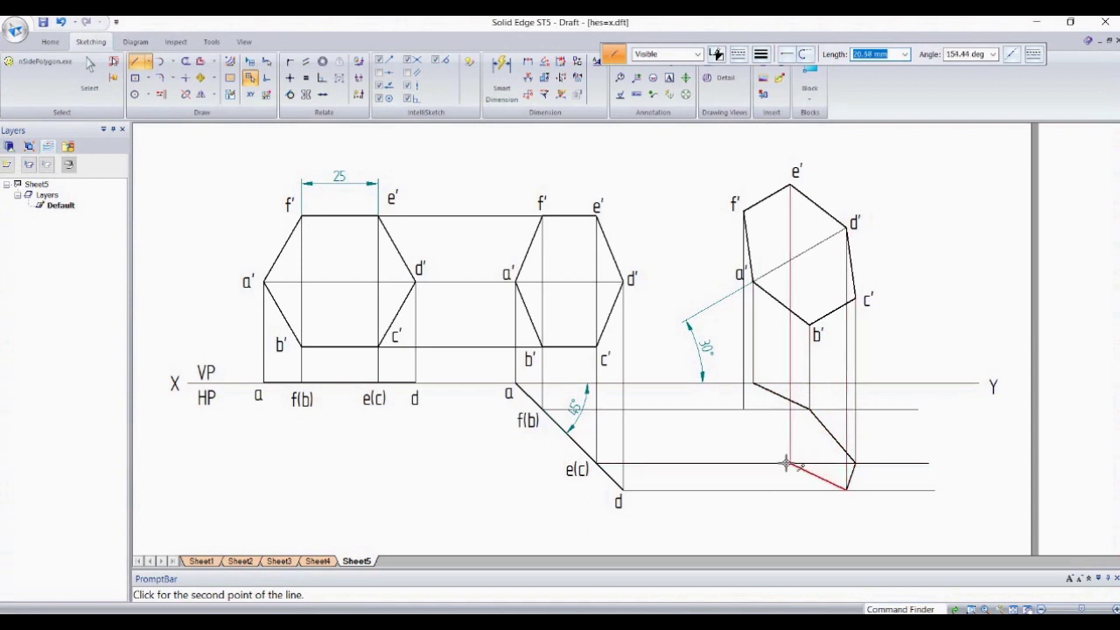
left_click(791, 462)
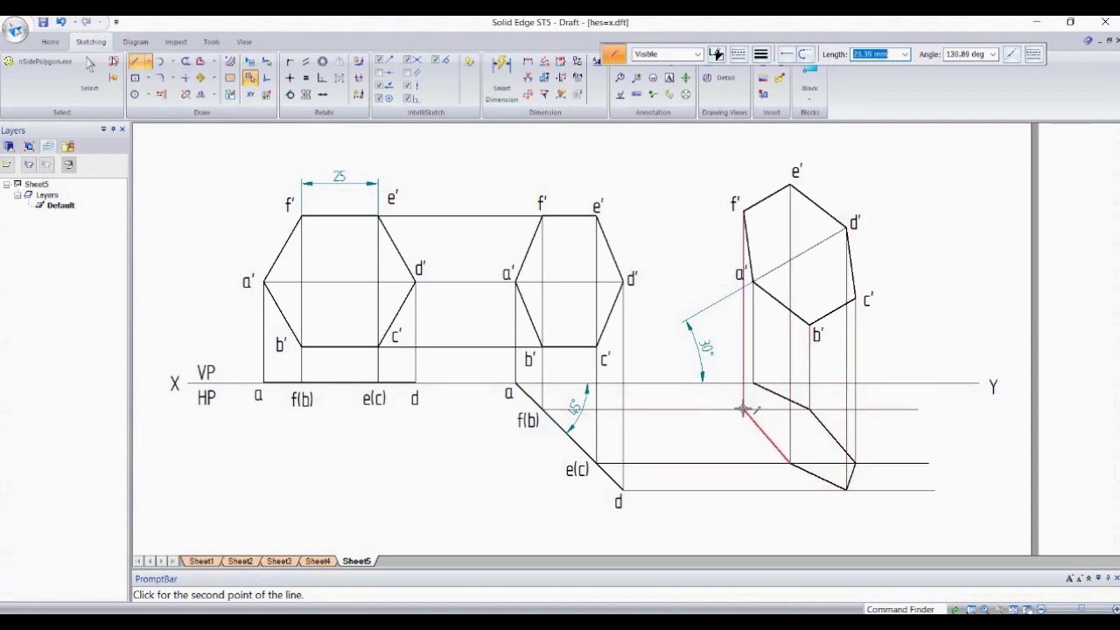
left_click(743, 411)
left_click(755, 383)
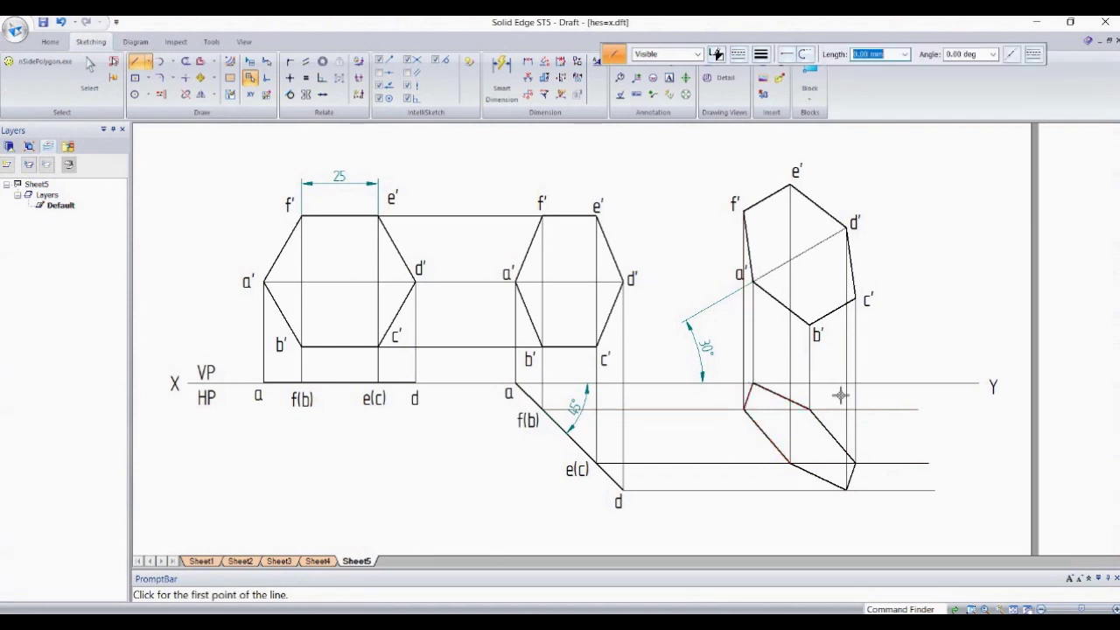
Step: Copy labels a and d onto the matching corners of the new top view
key("Escape")
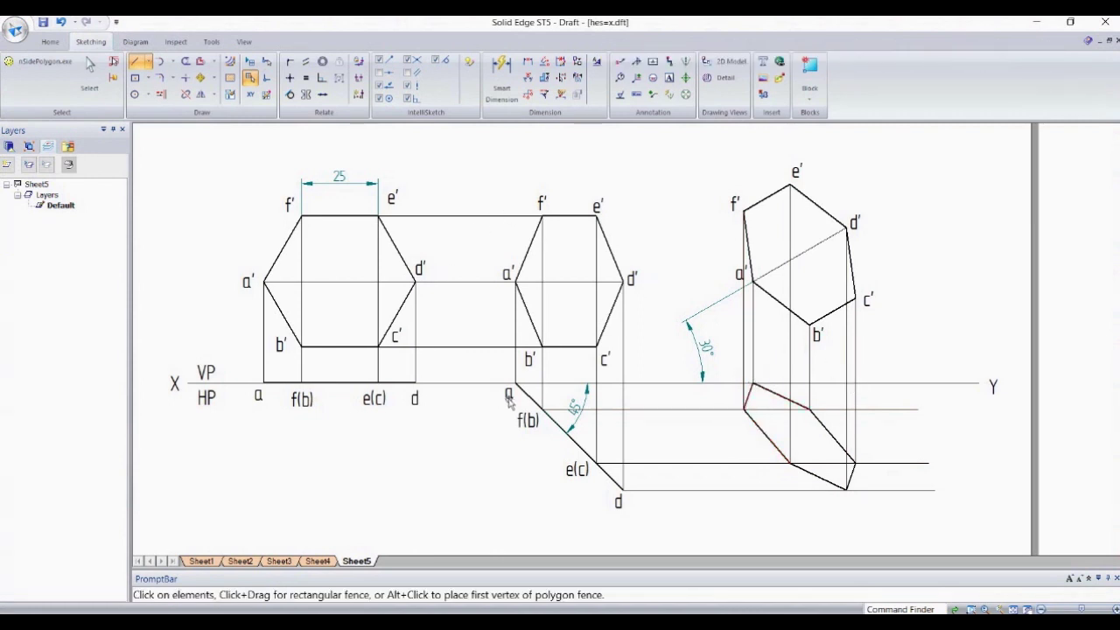
left_click(510, 395)
left_click_drag(514, 396, 760, 398)
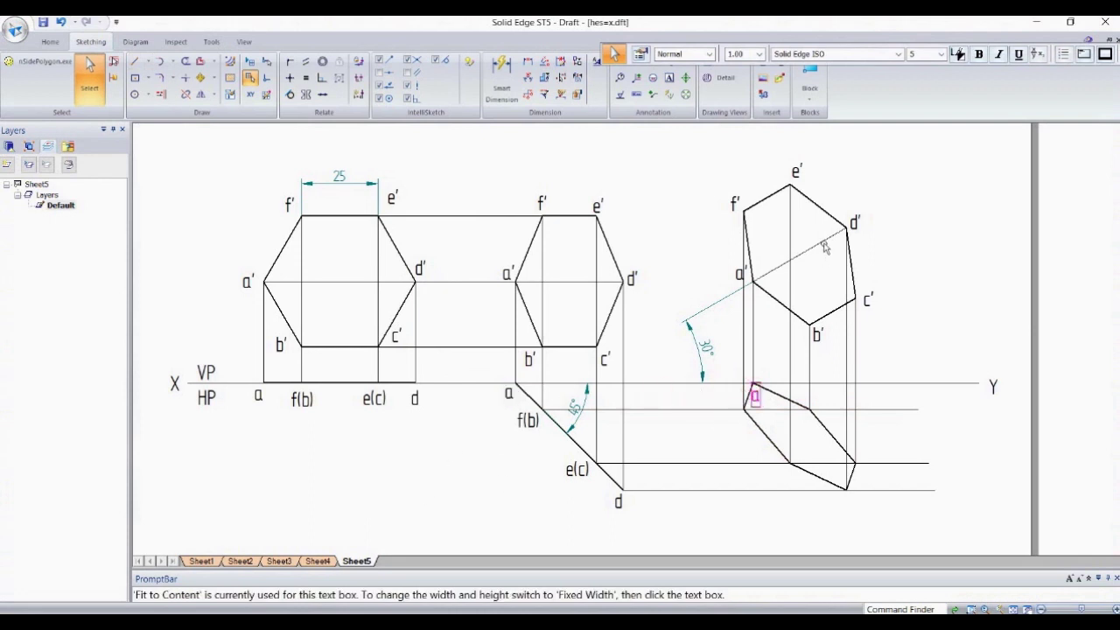
left_click(617, 501)
left_click_drag(623, 499, 852, 510)
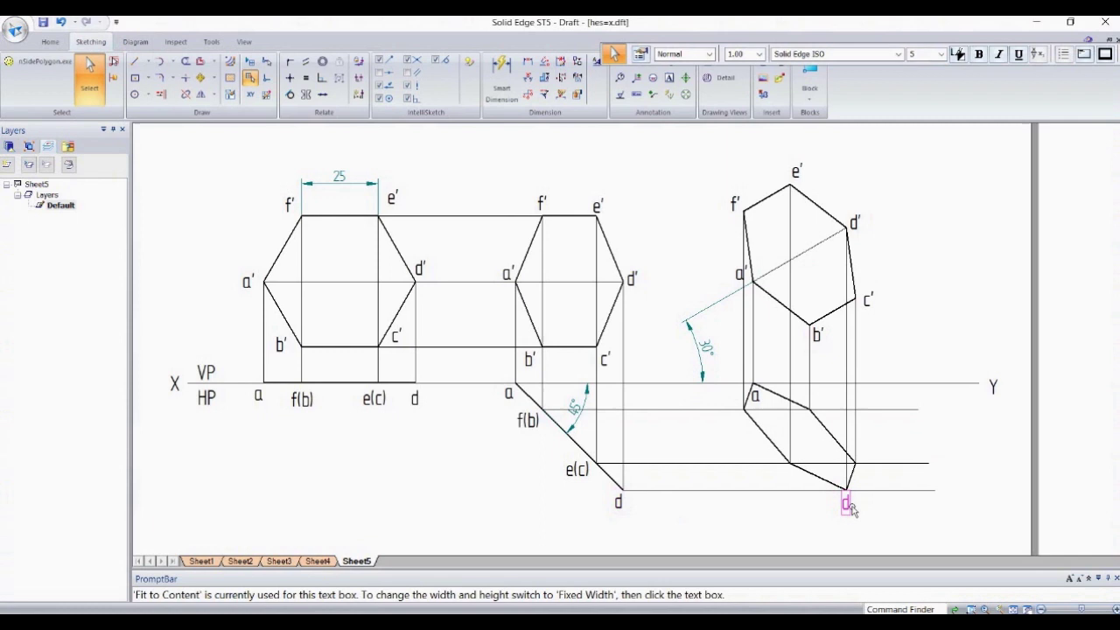
Step: Place a new text label at the top-view corner below b'
left_click(669, 77)
left_click(817, 393)
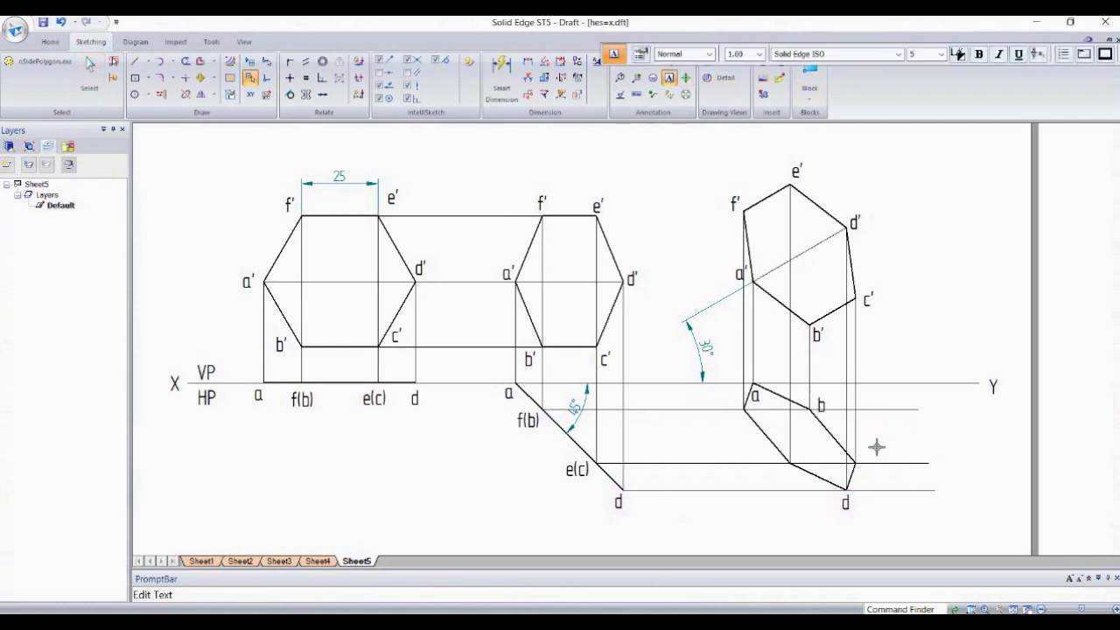
type("d")
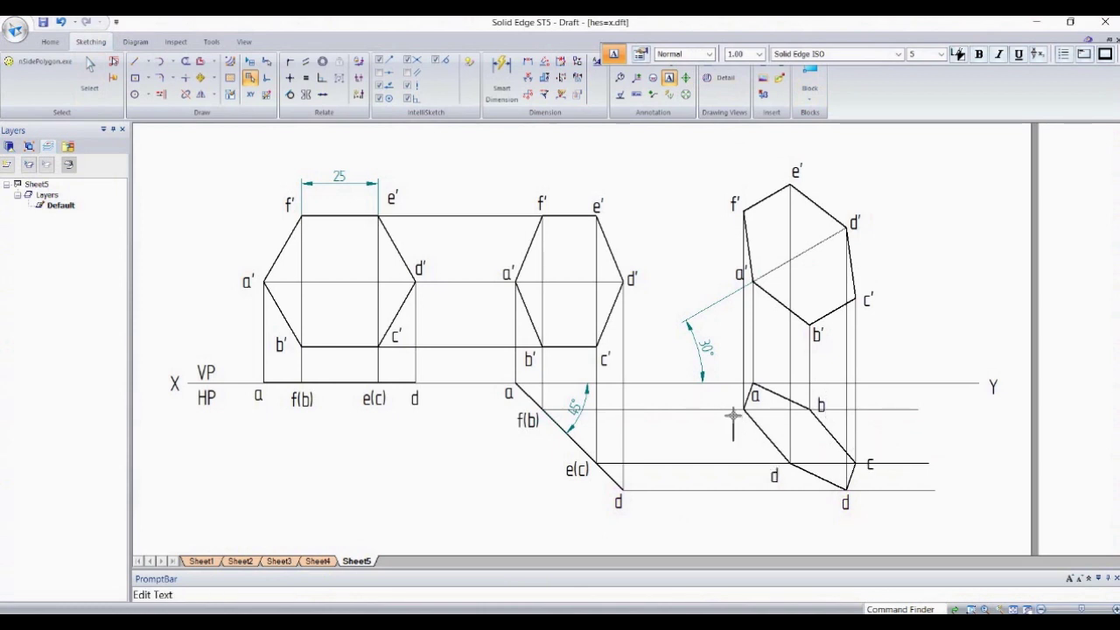
type("e")
Step: Zoom out to fit the whole sheet, then pan slightly to centre it
left_click(185, 60)
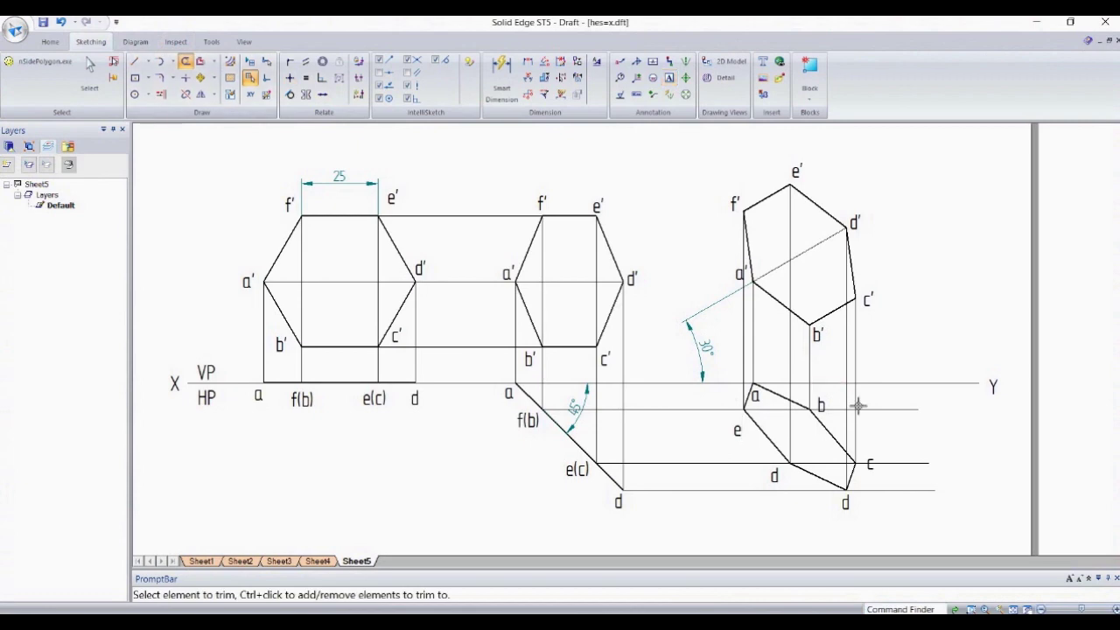
scroll(860, 420, "up", 4)
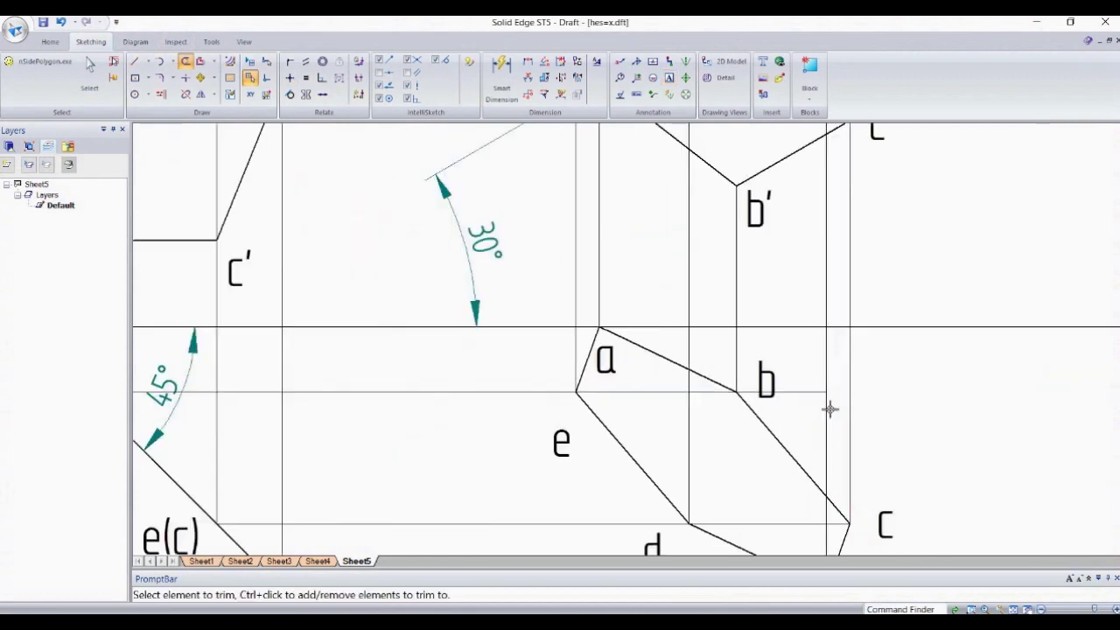
scroll(805, 400, "down", 4)
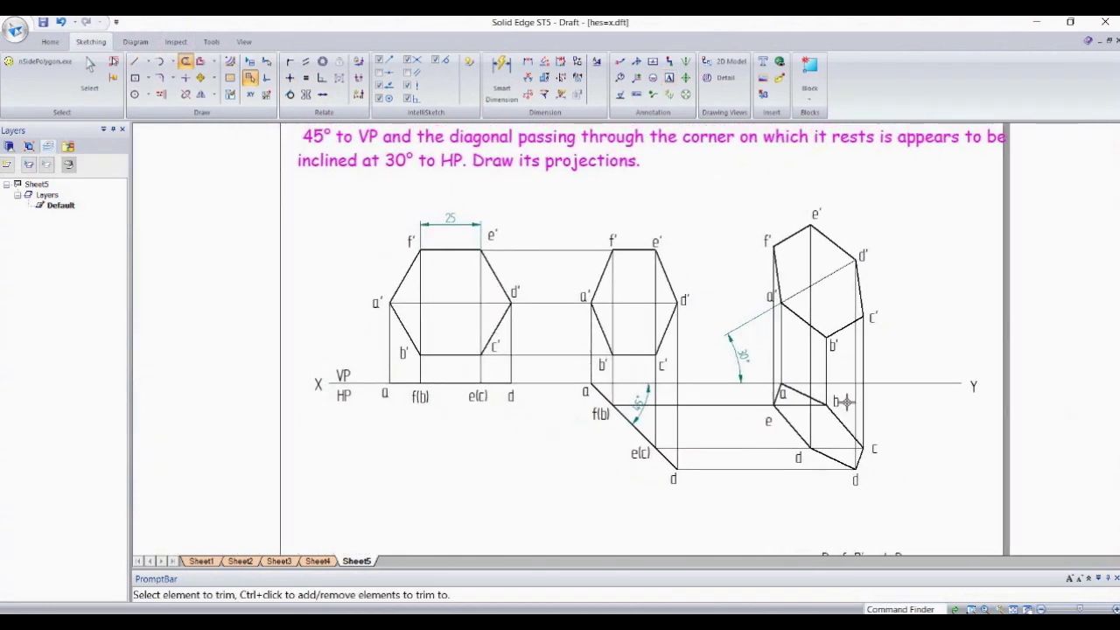
key("Escape")
scroll(788, 338, "down", 2)
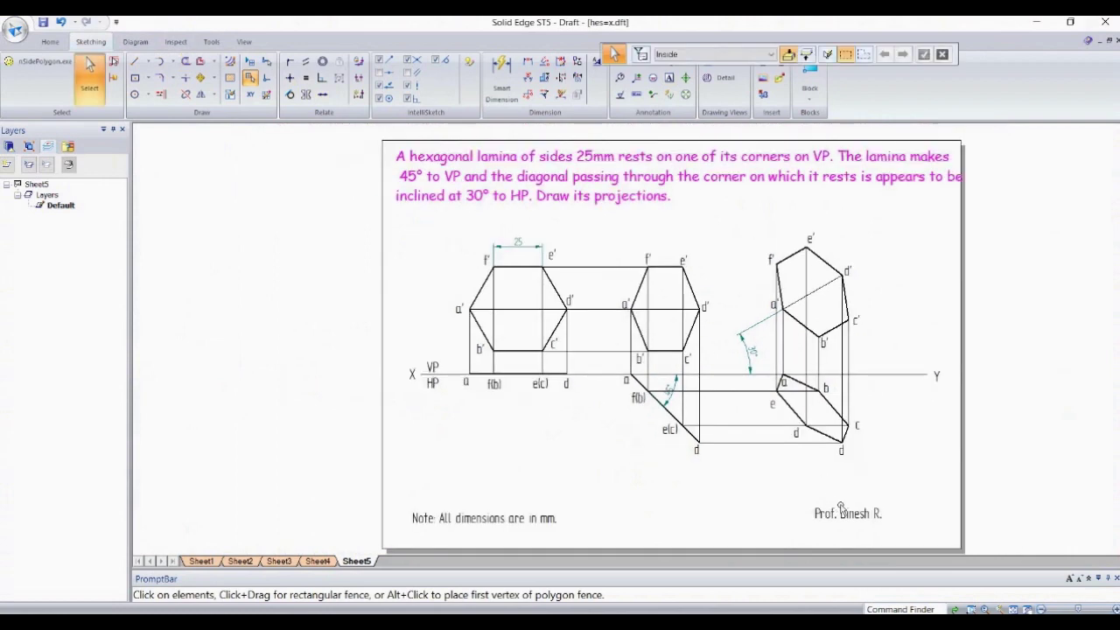
middle_click_drag(729, 310, 683, 303)
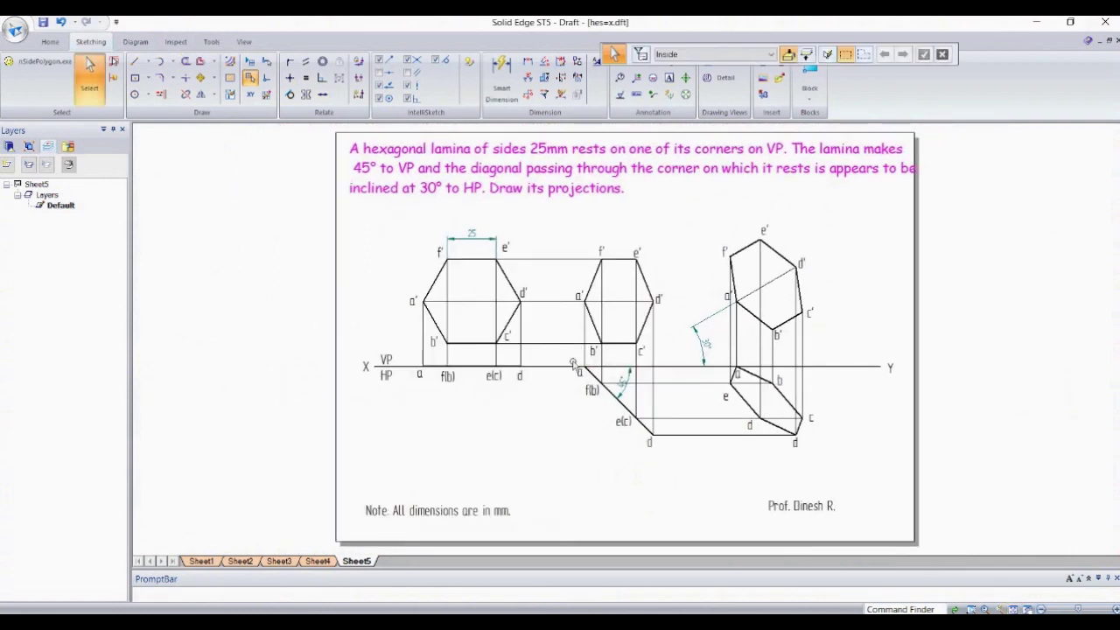